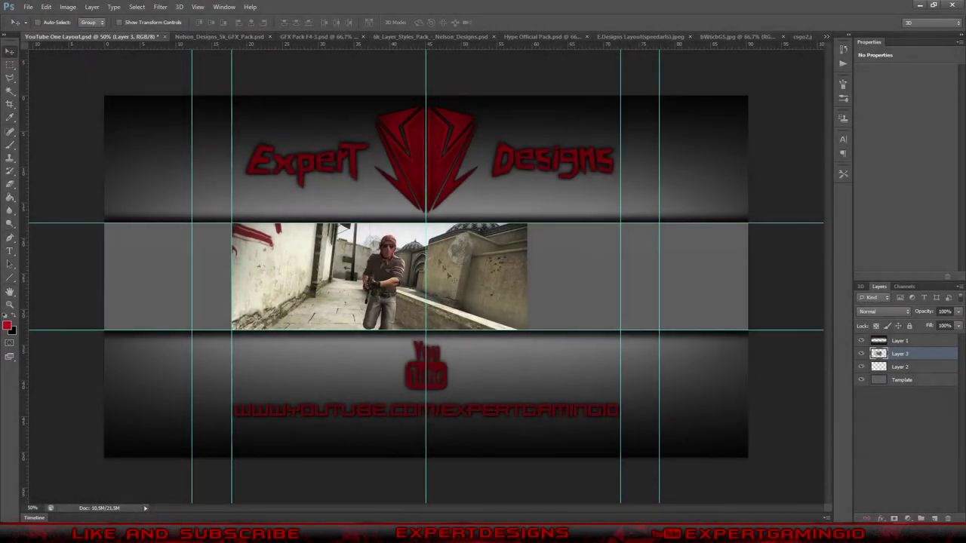
# - Move the masked gunman image to the right half of the banner strip and open another game image from the Photoshop CS6 Stuff! folder
pyautogui.moveTo(453, 251); pyautogui.dragTo(622, 252)
pyautogui.click(28, 7)
pyautogui.click(45, 32)
pyautogui.scroll(-15, 573, 241)
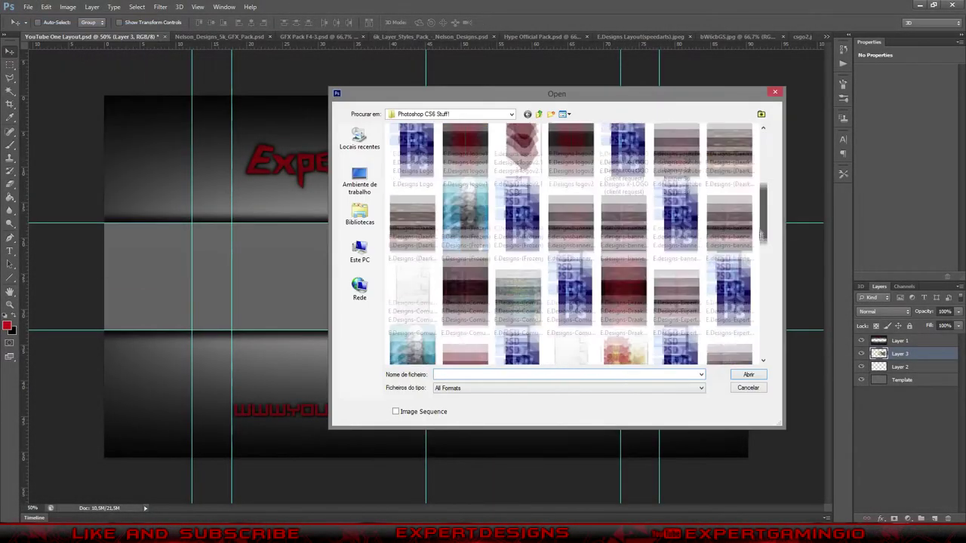
pyautogui.click(412, 310)
pyautogui.click(749, 376)
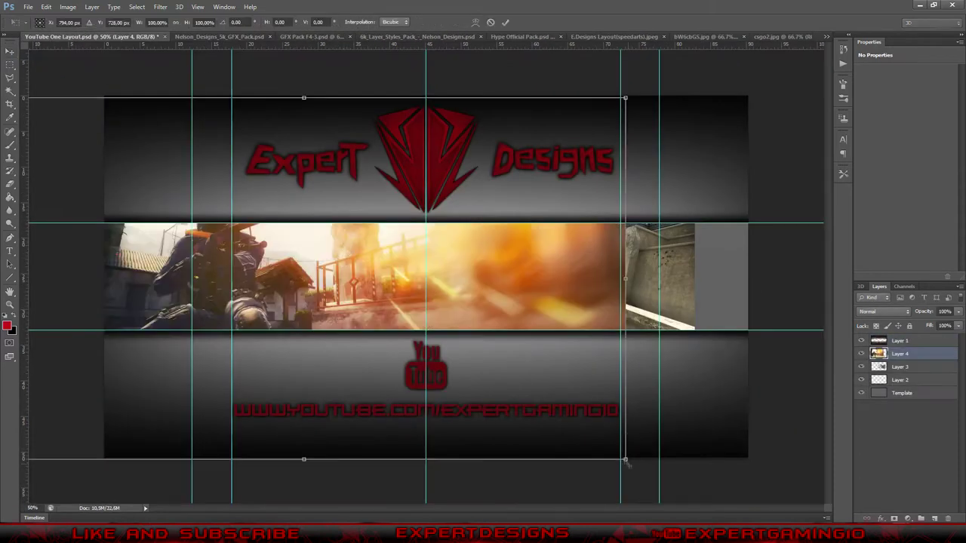
# - Scale down the explosion image on Layer 4 and position it beside the masked gunman image in the banner strip
pyautogui.moveTo(627, 464); pyautogui.dragTo(460, 360)
pyautogui.press('Return')
pyautogui.moveTo(302, 279); pyautogui.dragTo(323, 279)
# - Erase the right edge of the explosion image with a soft eraser, and set the eraser size to 504 px
pyautogui.press('e')
pyautogui.click(41, 22)
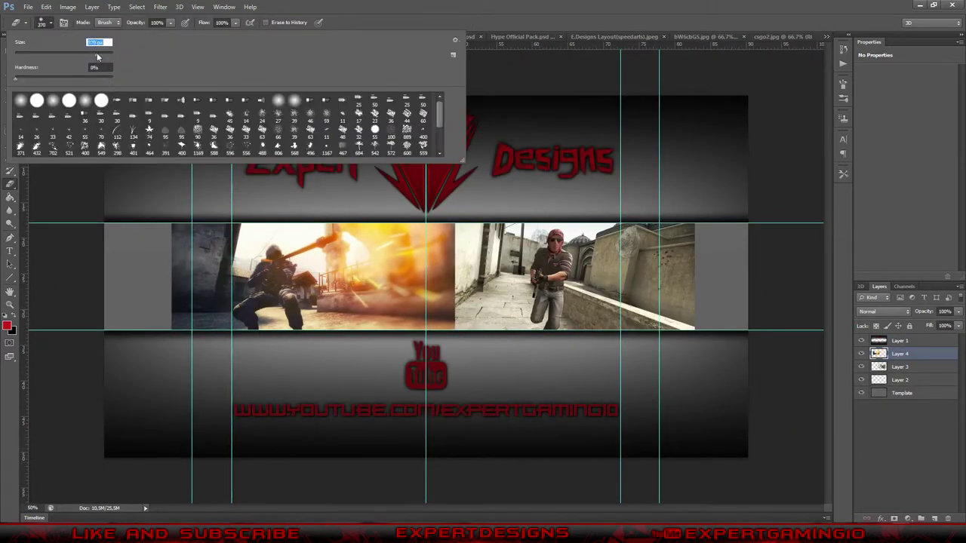
pyautogui.press('Return')
pyautogui.moveTo(427, 330); pyautogui.dragTo(444, 159)
pyautogui.click(47, 23)
pyautogui.moveTo(87, 42); pyautogui.dragTo(111, 43)
pyautogui.press('Return')
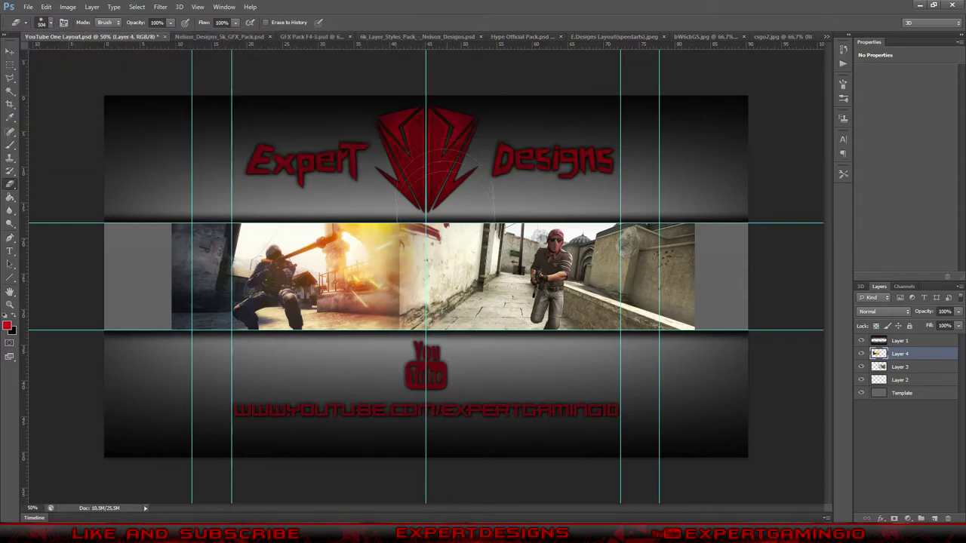
# - Nudge the explosion image on Layer 4 right until its left edge meets the outer left guide
pyautogui.click(899, 367)
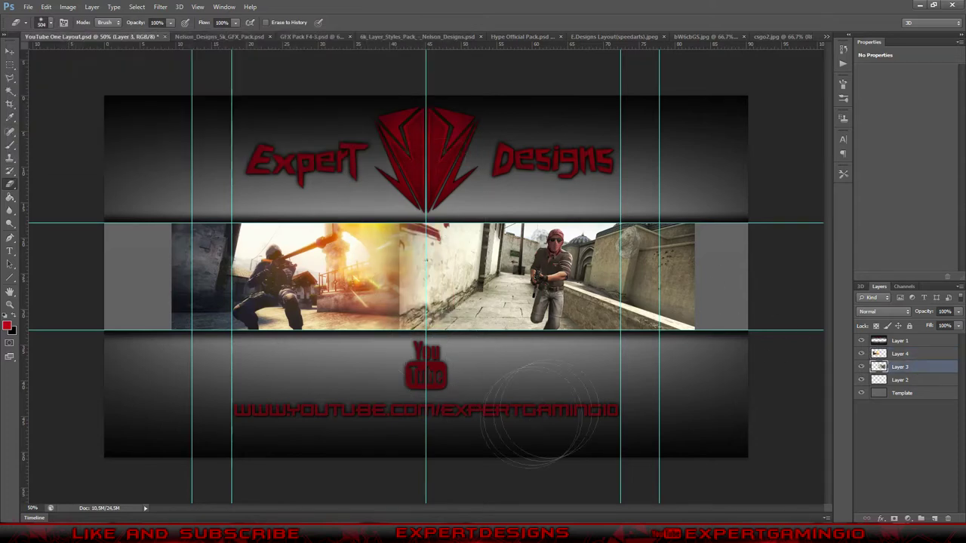
pyautogui.click(900, 354)
pyautogui.press('v')
pyautogui.hotkey('shift', 'Right')
pyautogui.hotkey('shift', 'Right')
pyautogui.hotkey('shift', 'Right')
pyautogui.hotkey('shift', 'Right')
pyautogui.hotkey('shift', 'Right')
pyautogui.hotkey('shift', 'Right')
# - Nudge the gunman image on Layer 3 left to blend at the centre, and trim the part beyond the outer right guide
pyautogui.click(900, 367)
pyautogui.hotkey('shift', 'Left')
pyautogui.hotkey('shift', 'Left')
pyautogui.hotkey('shift', 'Left')
pyautogui.hotkey('shift', 'Left')
pyautogui.hotkey('shift', 'Left')
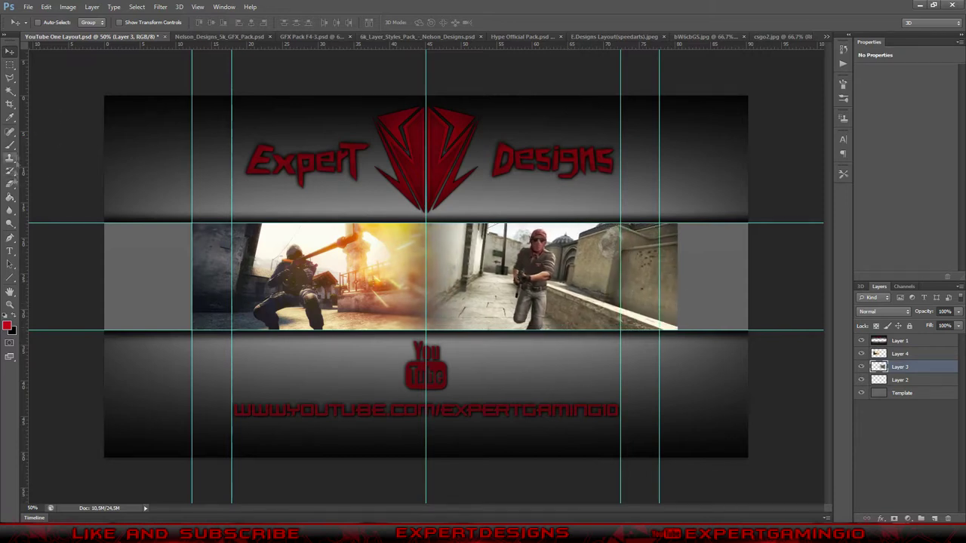
pyautogui.press('m')
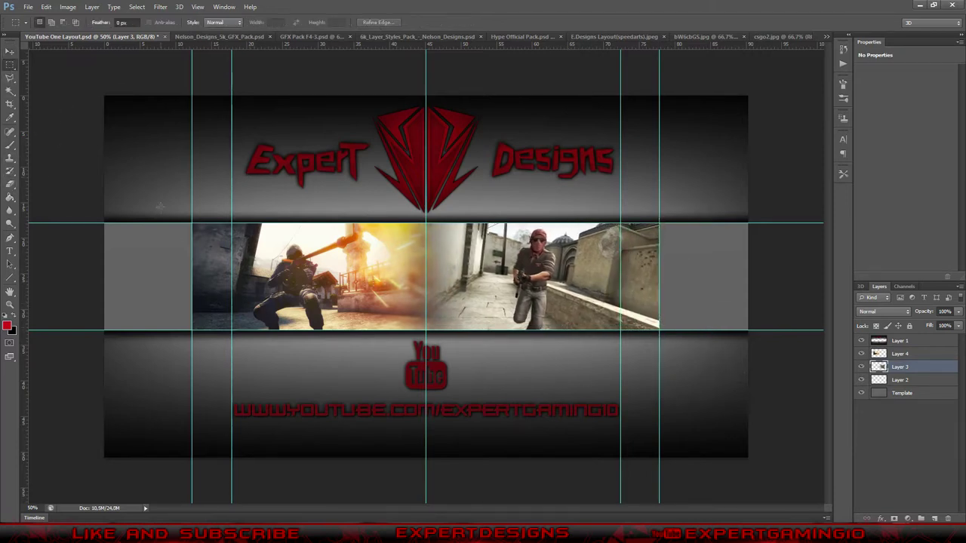
pyautogui.hotkey('ctrl', 'Tab')
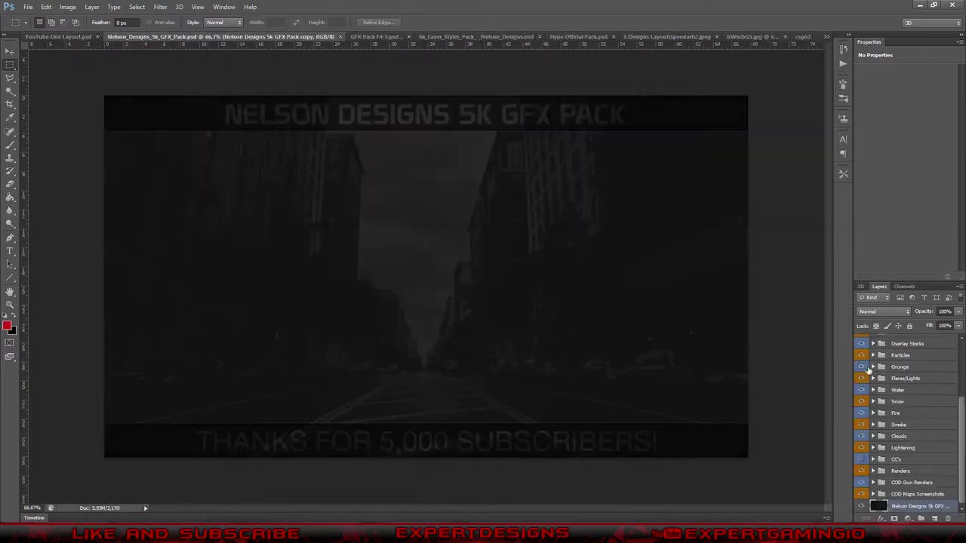
pyautogui.click(862, 478)
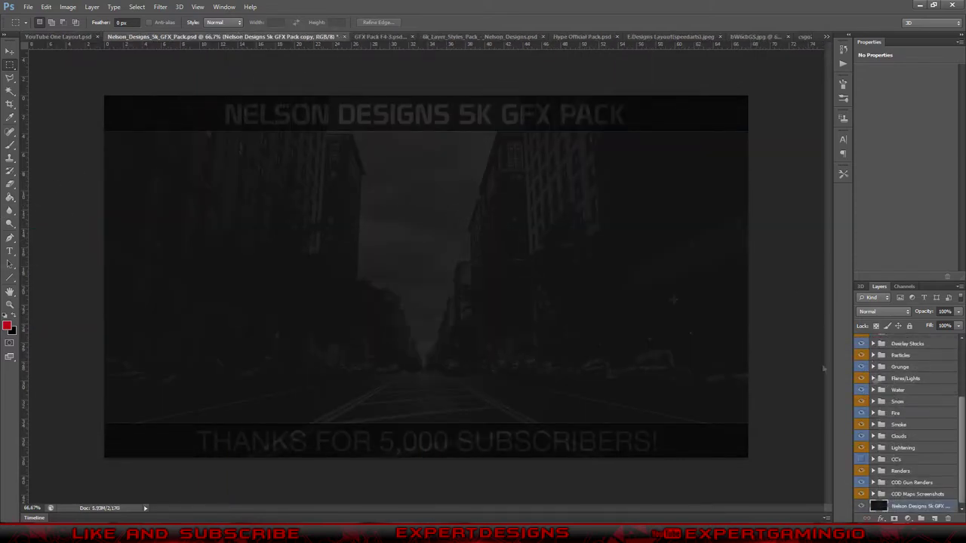
pyautogui.click(60, 36)
pyautogui.click(160, 6)
pyautogui.press('Escape')
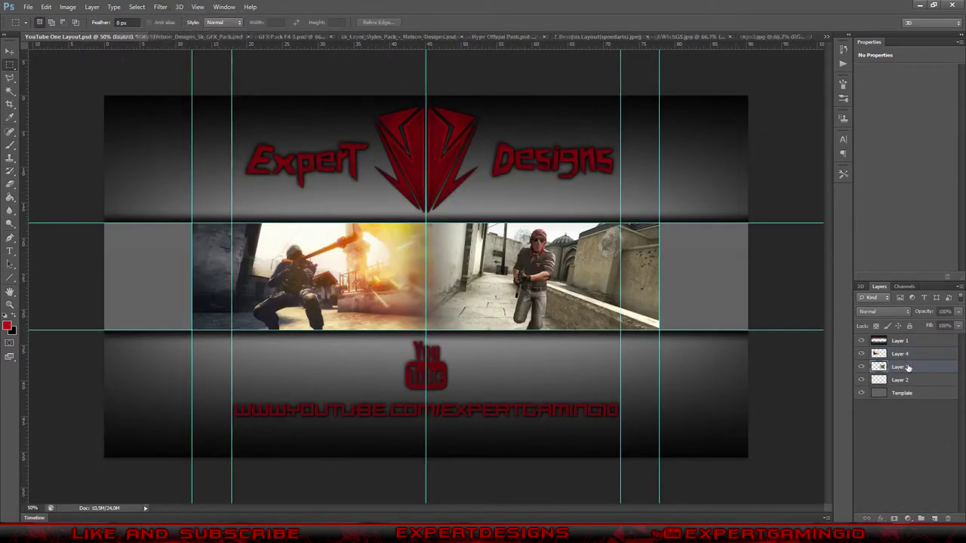
# - Merge Layer 3 and Layer 4 into a single image layer
pyautogui.rightClick(898, 360)
pyautogui.click(830, 365)
pyautogui.click(160, 7)
pyautogui.moveTo(227, 71)
pyautogui.click(270, 131)
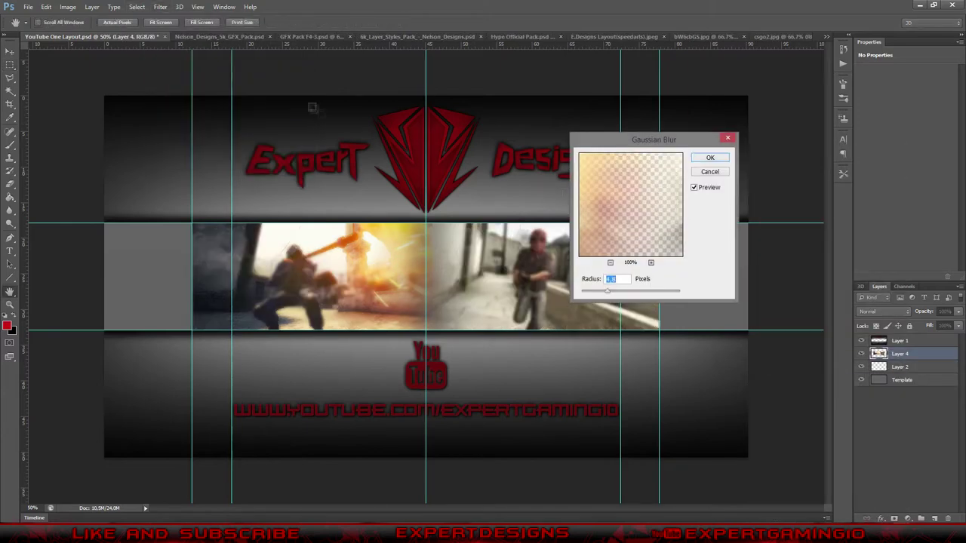
pyautogui.click(723, 157)
pyautogui.click(160, 7)
pyautogui.click(270, 165)
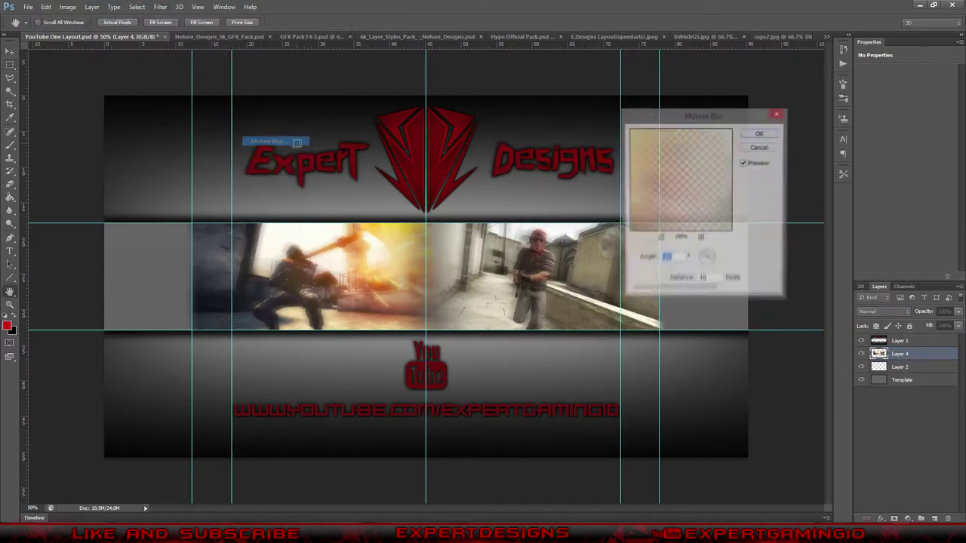
pyautogui.moveTo(641, 294); pyautogui.dragTo(638, 293)
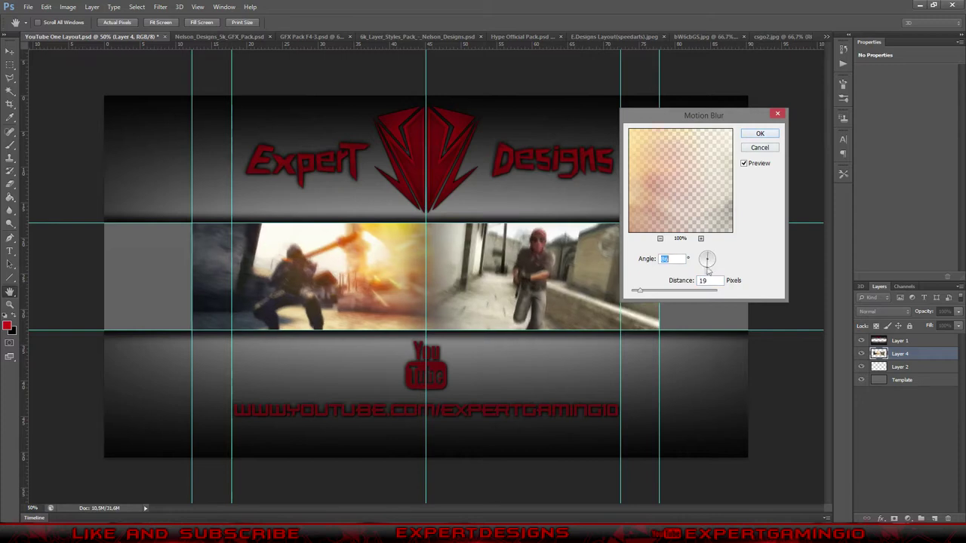
pyautogui.click(708, 263)
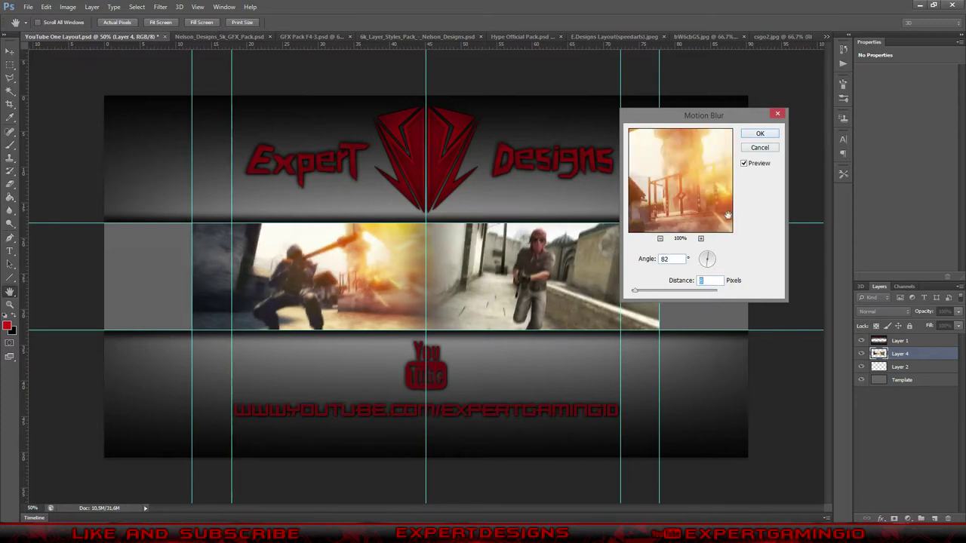
pyautogui.moveTo(634, 291); pyautogui.dragTo(641, 295)
pyautogui.click(712, 264)
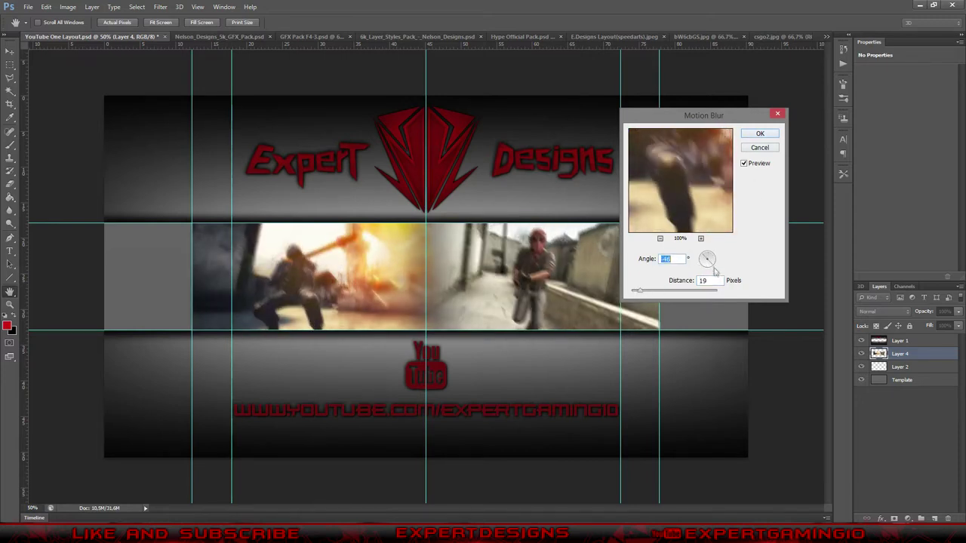
pyautogui.write('90')
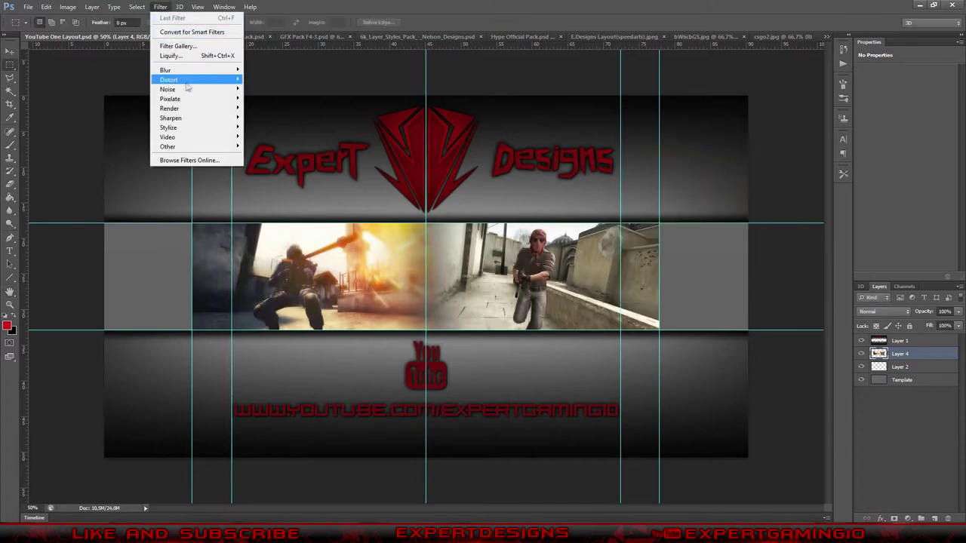
# - Try a wave distortion on the merged image on Layer 4
pyautogui.moveTo(181, 81)
pyautogui.click(268, 156)
pyautogui.click(881, 189)
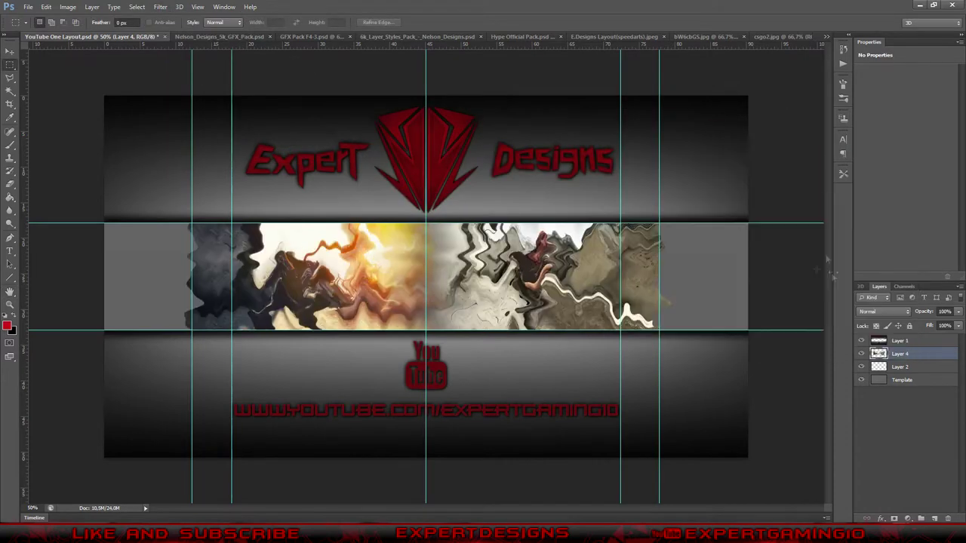
pyautogui.hotkey('ctrl', 'z')
# - Try a coarse grain effect filter on the merged image and undo it
pyautogui.click(159, 7)
pyautogui.click(289, 123)
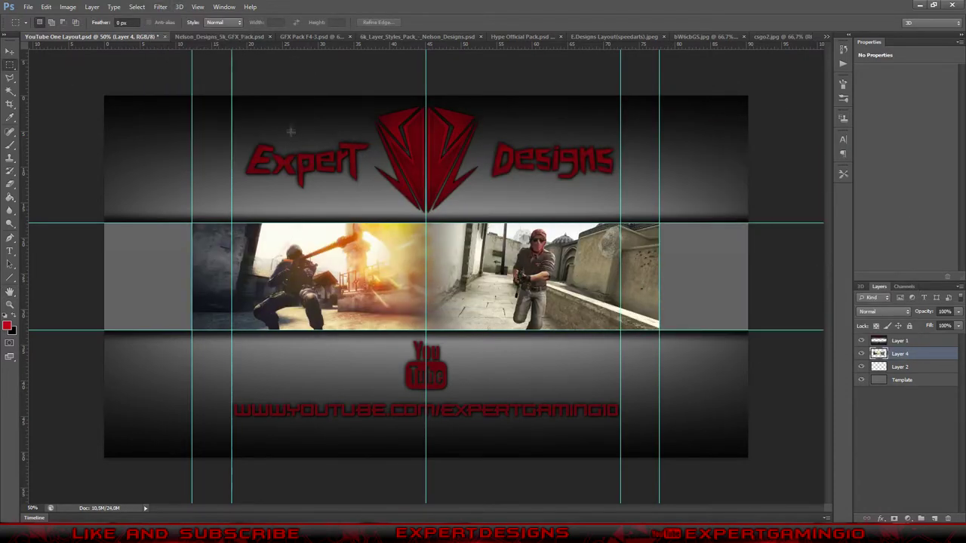
pyautogui.click(160, 7)
pyautogui.click(264, 138)
pyautogui.click(566, 132)
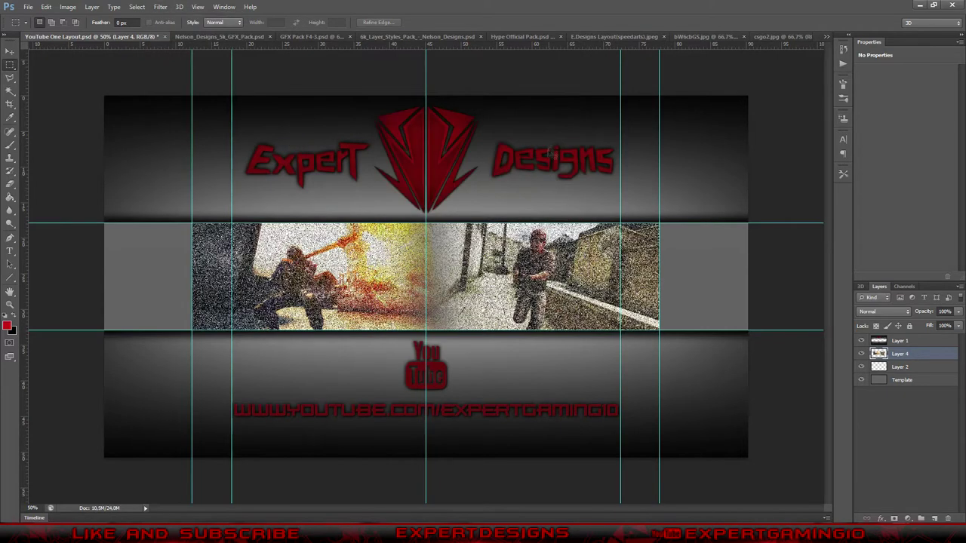
pyautogui.hotkey('ctrl', 'z')
# - Try the Shear distortion filter on the merged image
pyautogui.click(160, 7)
pyautogui.moveTo(216, 79)
pyautogui.click(260, 117)
pyautogui.moveTo(443, 161); pyautogui.dragTo(440, 162)
pyautogui.click(534, 145)
# - Apply a light Box Blur to the merged image on Layer 4
pyautogui.click(160, 7)
pyautogui.moveTo(196, 69)
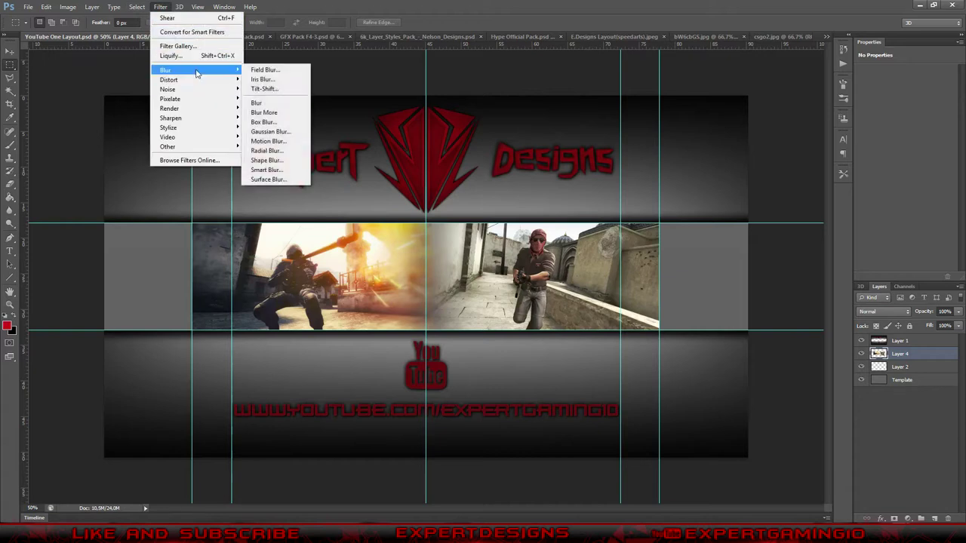
pyautogui.click(264, 121)
pyautogui.moveTo(414, 277)
pyautogui.mouseDown()
pyautogui.moveTo(483, 276)
pyautogui.moveTo(413, 277)
pyautogui.mouseUp()
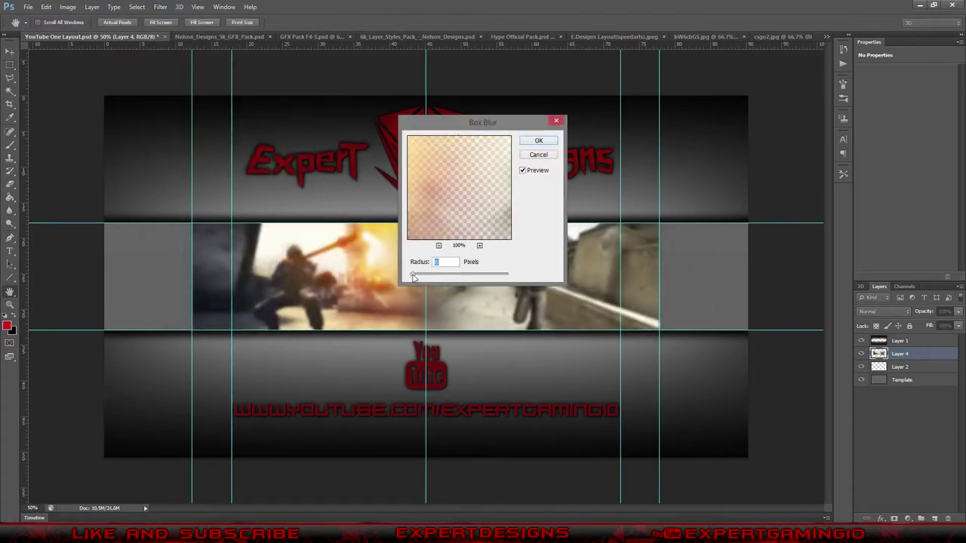
pyautogui.press('Escape')
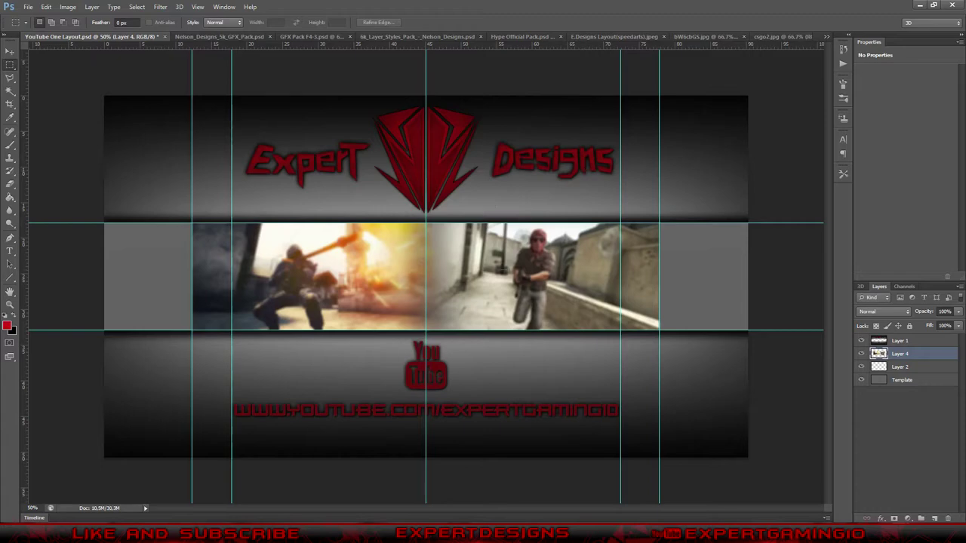
# - Browse the Overlay Stocks group in the Nelson_Designs_5k_GFX_Pack.psd document, previewing its overlays one by one
pyautogui.hotkey('ctrl', 'Tab')
pyautogui.hotkey('ctrl', 'Tab')
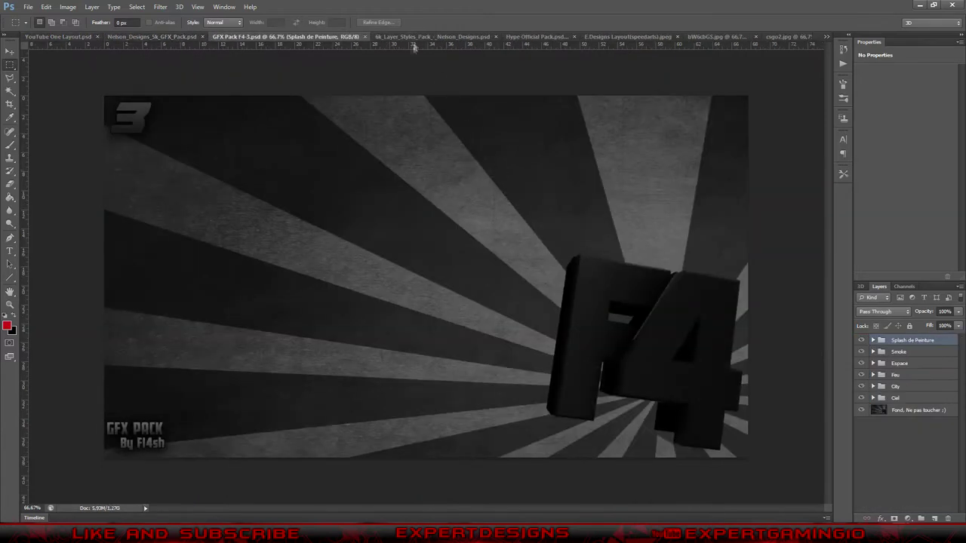
pyautogui.hotkey('ctrl', 'Tab')
pyautogui.hotkey('ctrl', 'shift', 'Tab')
pyautogui.hotkey('ctrl', 'shift', 'Tab')
pyautogui.click(873, 390)
pyautogui.click(873, 389)
pyautogui.click(873, 389)
pyautogui.click(861, 414)
pyautogui.click(861, 414)
pyautogui.click(861, 441)
pyautogui.click(861, 440)
pyautogui.click(861, 480)
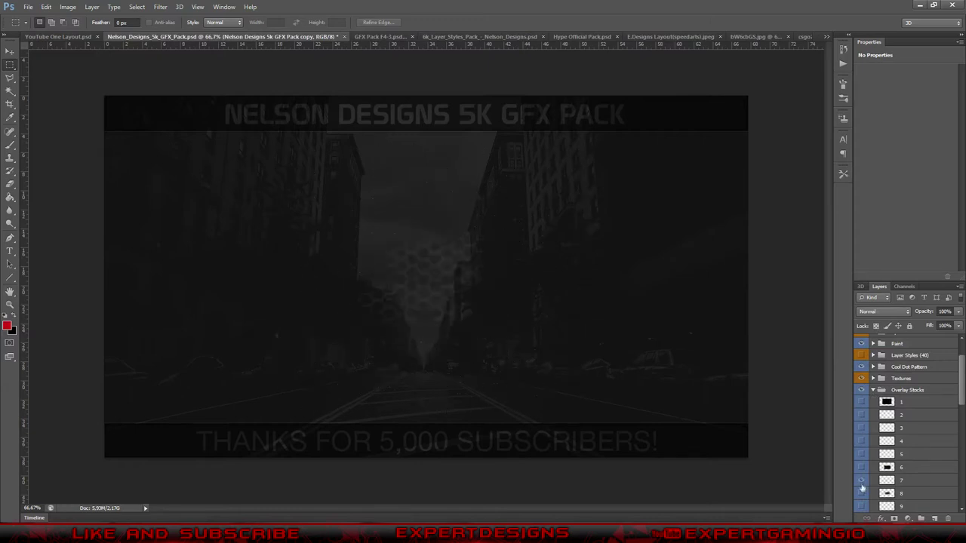
pyautogui.scroll(-1, 862, 489)
pyautogui.click(861, 482)
pyautogui.click(861, 482)
pyautogui.click(861, 469)
pyautogui.click(862, 443)
pyautogui.click(861, 443)
pyautogui.click(861, 430)
pyautogui.click(861, 417)
# - Copy ring overlay 8 from the Nelson Designs pack into the YouTube One Layout document, over the explosion image
pyautogui.click(861, 429)
pyautogui.press('v')
pyautogui.hotkey('ctrl', 'shift', 'Tab')
pyautogui.moveTo(340, 294); pyautogui.dragTo(429, 194)
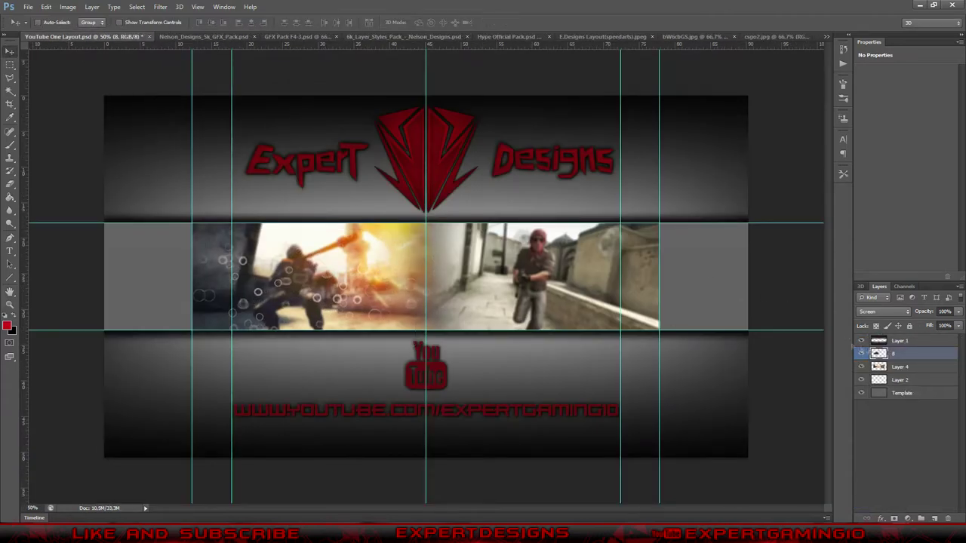
# - Duplicate the ring overlay layer 8 and move one instance right along the banner strip
pyautogui.rightClick(898, 353)
pyautogui.click(800, 178)
pyautogui.click(570, 165)
pyautogui.moveTo(426, 241); pyautogui.dragTo(543, 246)
# - Make two more duplicates of the ring overlay and place them toward the left and right ends of the banner strip
pyautogui.rightClick(898, 353)
pyautogui.click(800, 178)
pyautogui.click(571, 165)
pyautogui.rightClick(921, 362)
pyautogui.click(799, 178)
pyautogui.click(570, 165)
pyautogui.moveTo(355, 289); pyautogui.dragTo(142, 289)
pyautogui.moveTo(661, 294); pyautogui.dragTo(724, 292)
# - Merge the four ring overlay layers into one layer
pyautogui.rightClick(897, 398)
pyautogui.click(855, 236)
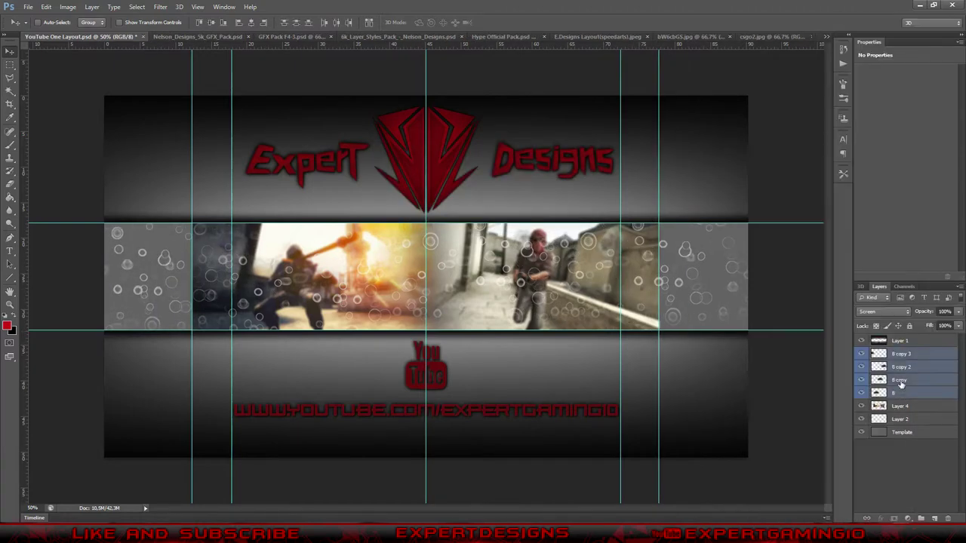
# - Clip a Hue/Saturation adjustment to the merged rings and colorize them with hue 196, saturation 81 and lightness -4
pyautogui.click(907, 519)
pyautogui.click(904, 395)
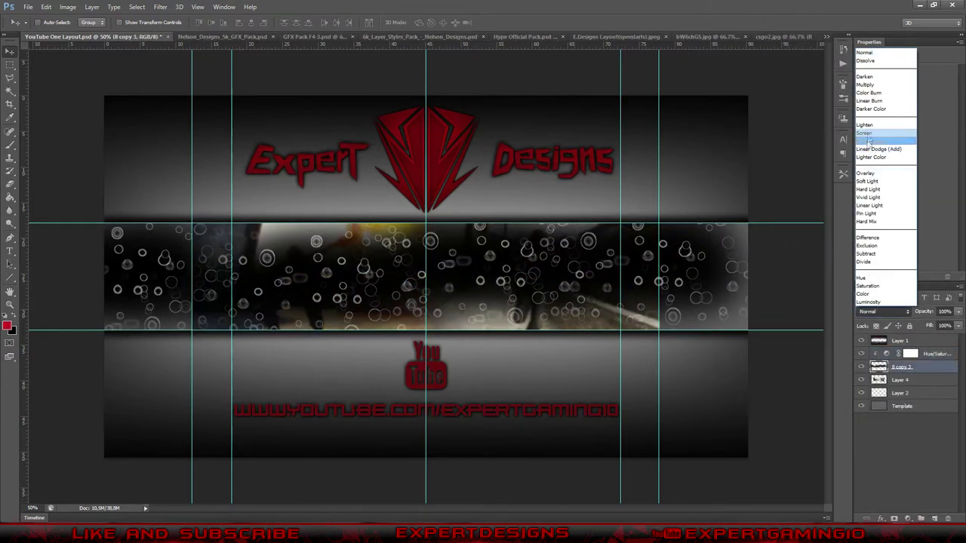
pyautogui.moveTo(883, 130); pyautogui.dragTo(933, 130)
pyautogui.moveTo(883, 150); pyautogui.dragTo(903, 150)
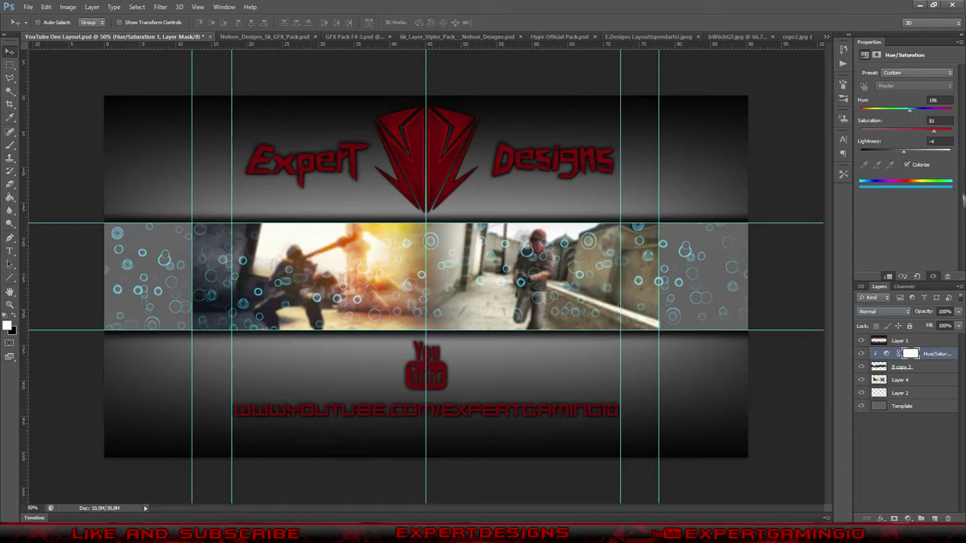
# - Preview further overlays in the Overlay Stocks group of the Nelson_Designs_5k_GFX_Pack.psd document
pyautogui.click(361, 36)
pyautogui.click(150, 36)
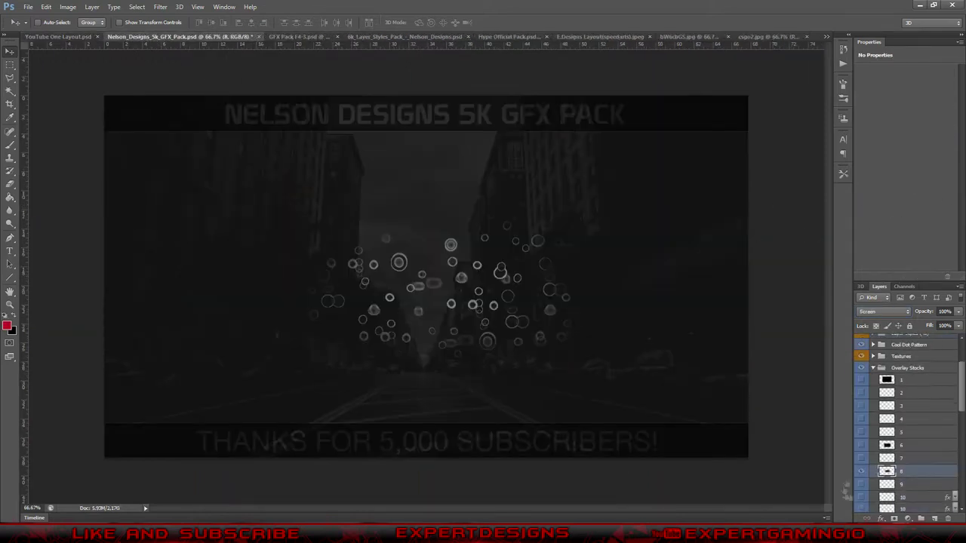
pyautogui.scroll(-3, 862, 467)
pyautogui.click(862, 480)
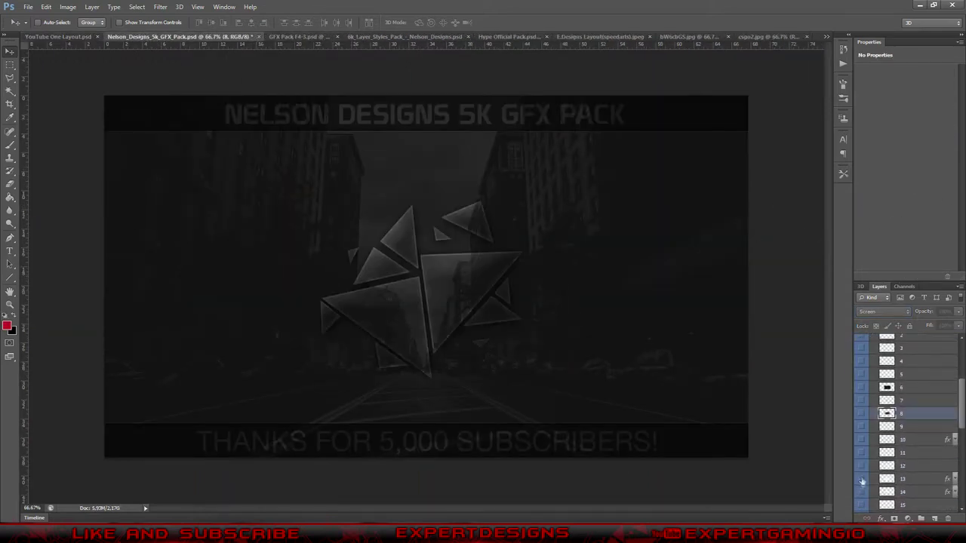
pyautogui.scroll(-1, 861, 505)
pyautogui.click(861, 469)
pyautogui.click(860, 477)
pyautogui.click(860, 476)
pyautogui.click(861, 483)
pyautogui.click(861, 456)
pyautogui.click(862, 460)
# - Copy triangle overlay 13 from the Nelson Designs pack into the YouTube One Layout document, over the explosion image
pyautogui.click(905, 456)
pyautogui.click(56, 36)
pyautogui.moveTo(348, 198); pyautogui.dragTo(348, 287)
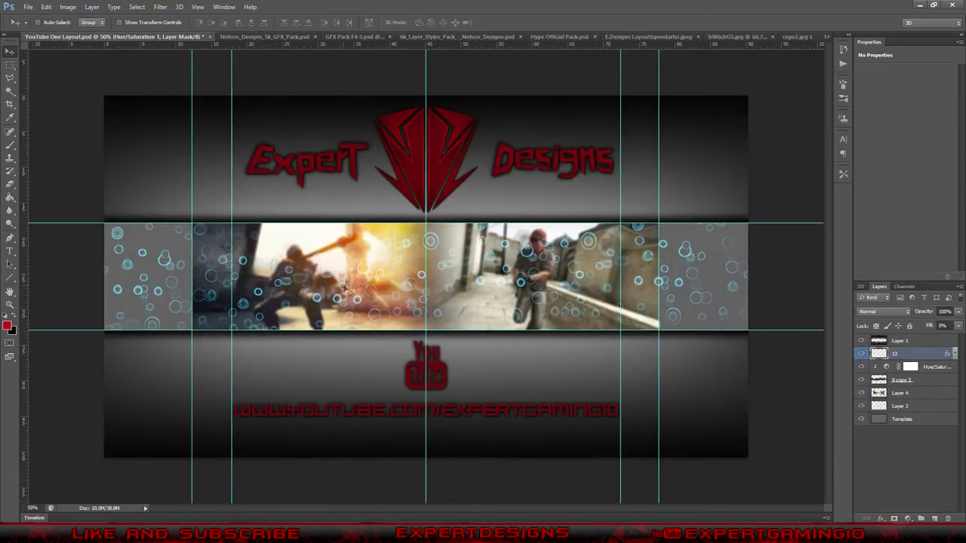
# - Duplicate the triangle overlay 13 and free-transform the copy within the banner strip
pyautogui.rightClick(918, 353)
pyautogui.click(798, 181)
pyautogui.press('Return')
pyautogui.hotkey('ctrl', 't')
pyautogui.moveTo(596, 227); pyautogui.dragTo(591, 246)
pyautogui.press('Return')
# - Duplicate the original triangle overlay again and move the new copy over the masked gunman image
pyautogui.rightClick(910, 353)
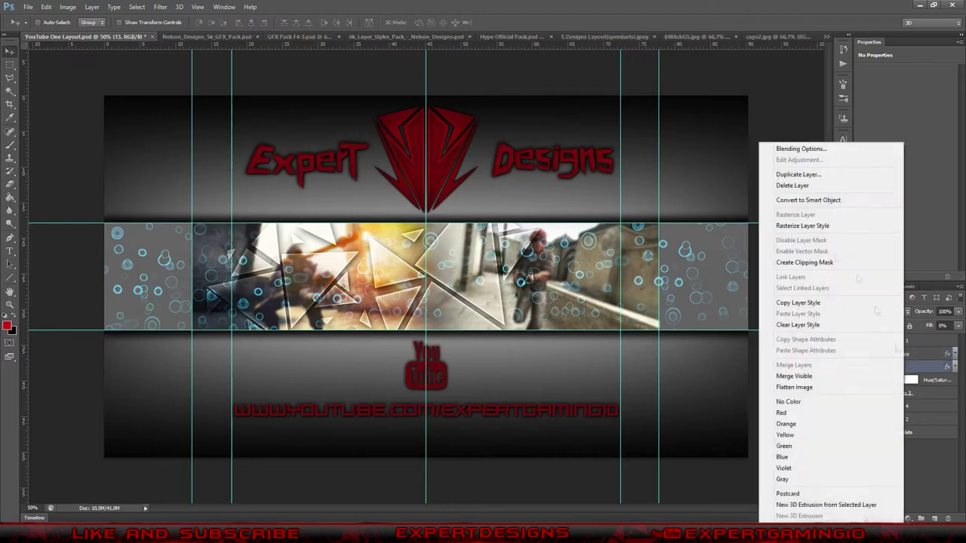
pyautogui.click(830, 175)
pyautogui.press('Return')
pyautogui.moveTo(334, 280); pyautogui.dragTo(578, 268)
# - Merge the original triangle overlay with 13 copy 2 and set the merged layer's blend mode to Color Dodge
pyautogui.keyDown('shift'); pyautogui.click(898, 380); pyautogui.keyUp('shift')
pyautogui.rightClick(902, 380)
pyautogui.click(785, 206)
pyautogui.click(884, 311)
pyautogui.click(879, 182)
pyautogui.click(885, 311)
pyautogui.click(880, 198)
# - Add a Hue/Saturation adjustment layer and place it above the triangle overlay layers
pyautogui.click(909, 519)
pyautogui.click(919, 359)
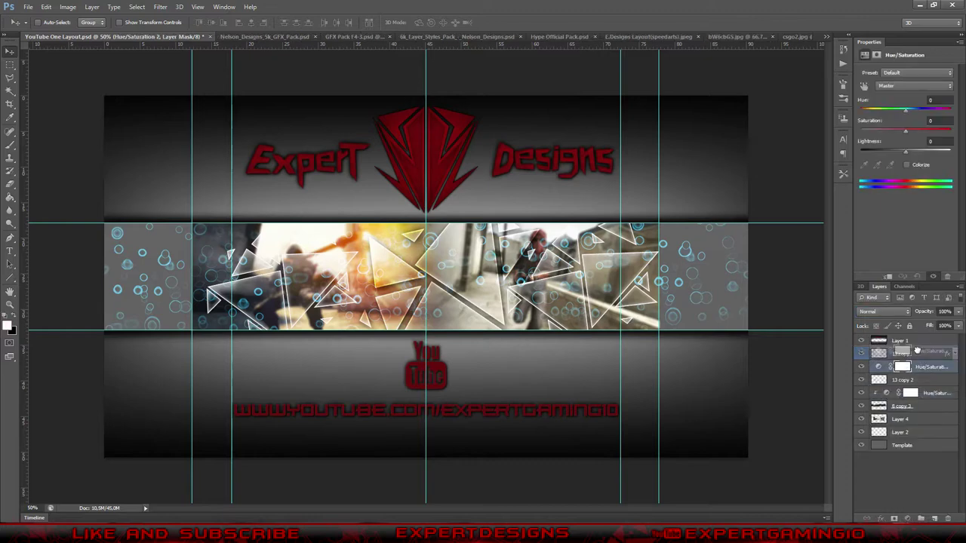
# - Merge the 13 copy and 13 copy 2 layers and set the resulting triangle layer to Color Dodge
pyautogui.click(902, 367)
pyautogui.rightClick(915, 368)
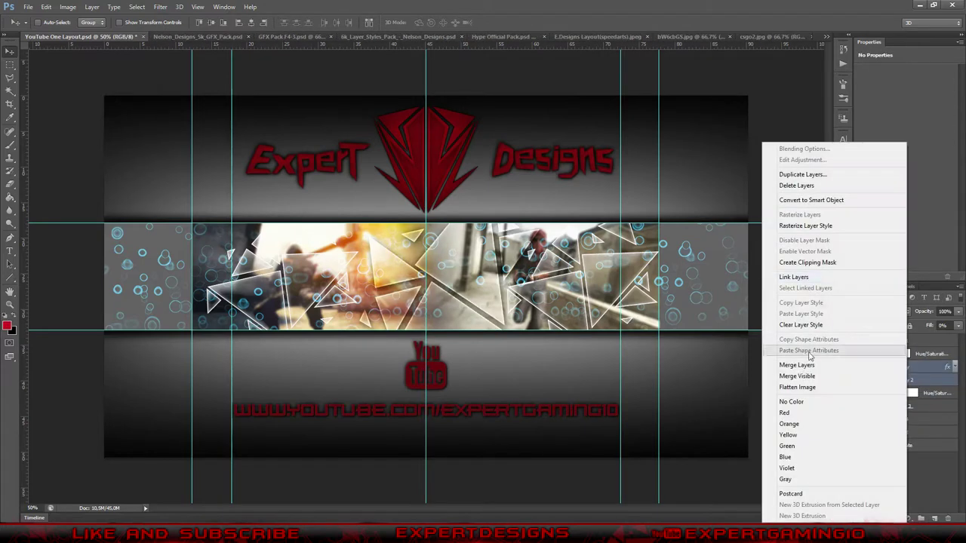
pyautogui.click(884, 311)
pyautogui.click(880, 198)
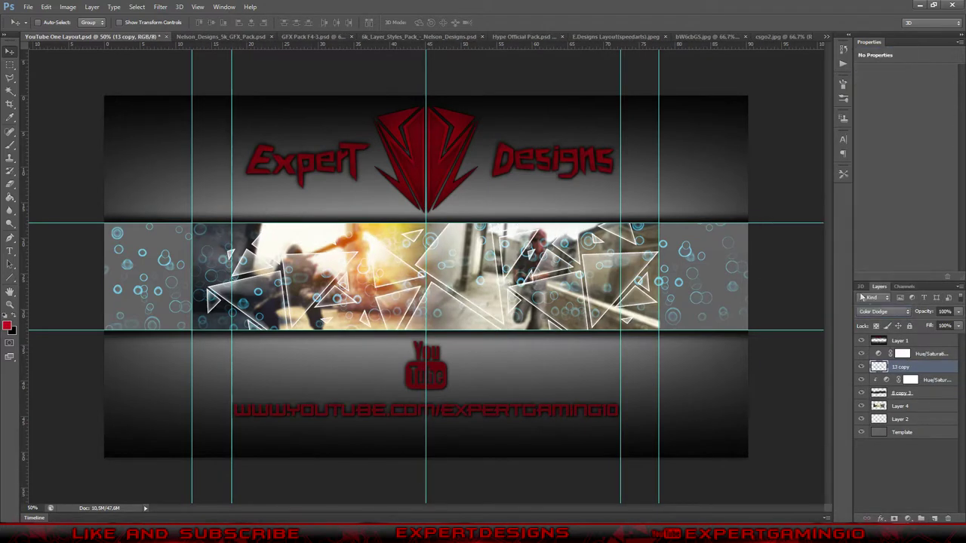
# - Clip the Hue/Saturation adjustment to the triangle layer with hue 200, saturation 60, lightness -34, and switch the triangle layer to Screen
pyautogui.click(925, 355)
pyautogui.rightClick(929, 354)
pyautogui.click(830, 263)
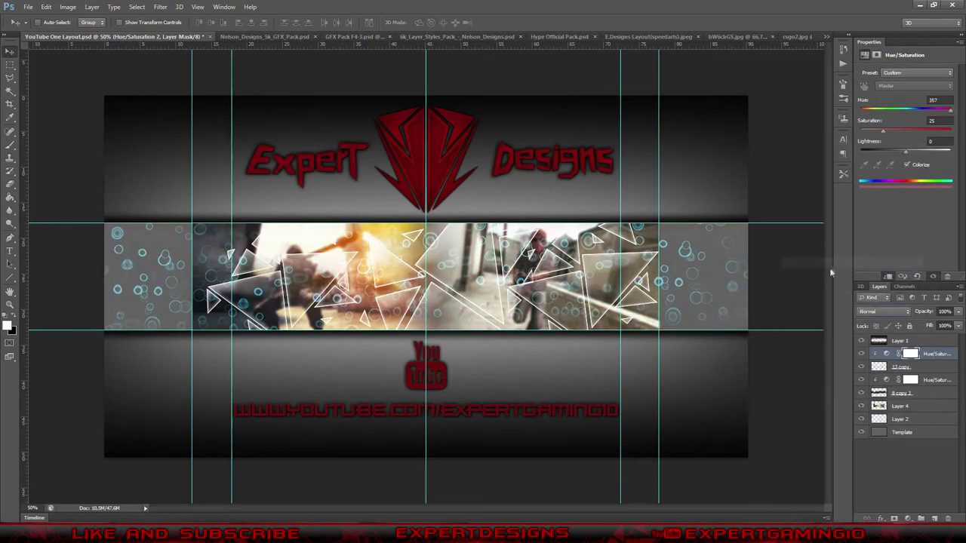
pyautogui.moveTo(914, 110); pyautogui.dragTo(912, 110)
pyautogui.moveTo(906, 151); pyautogui.dragTo(881, 156)
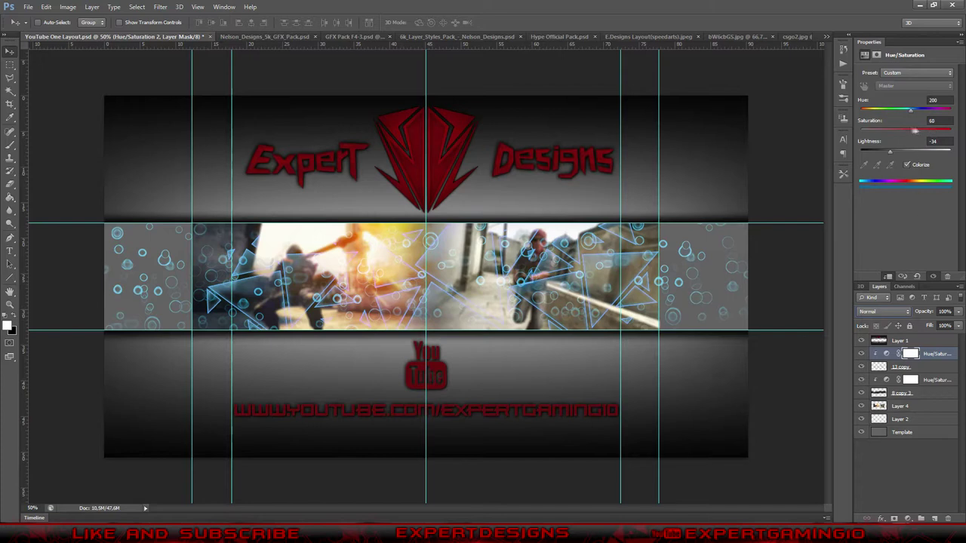
pyautogui.click(902, 367)
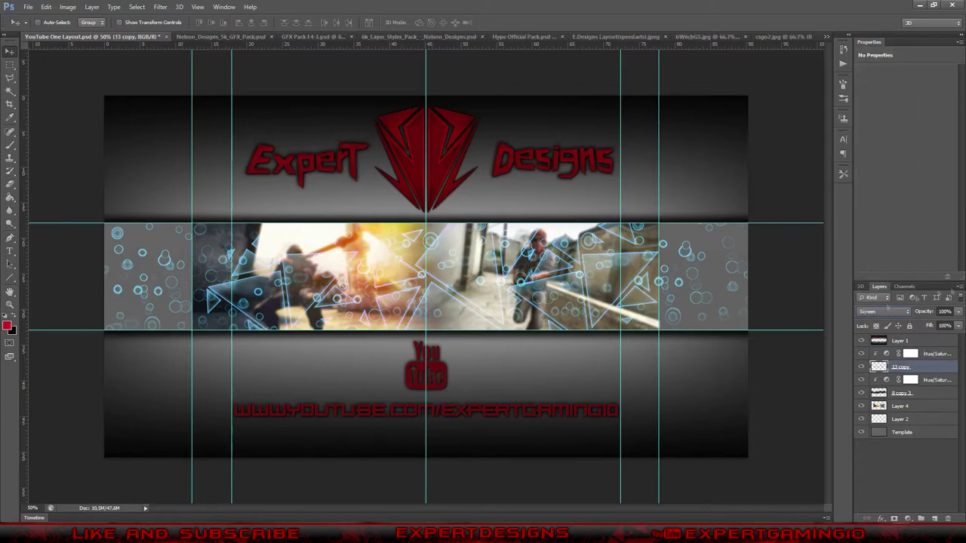
# - Draw a rectangle about 2786 × 22 px across the photo strip's upper edge and place its layer beneath Layer 1
pyautogui.click(10, 277)
pyautogui.moveTo(71, 215); pyautogui.dragTo(771, 220)
pyautogui.moveTo(924, 365); pyautogui.dragTo(923, 348)
pyautogui.press('v')
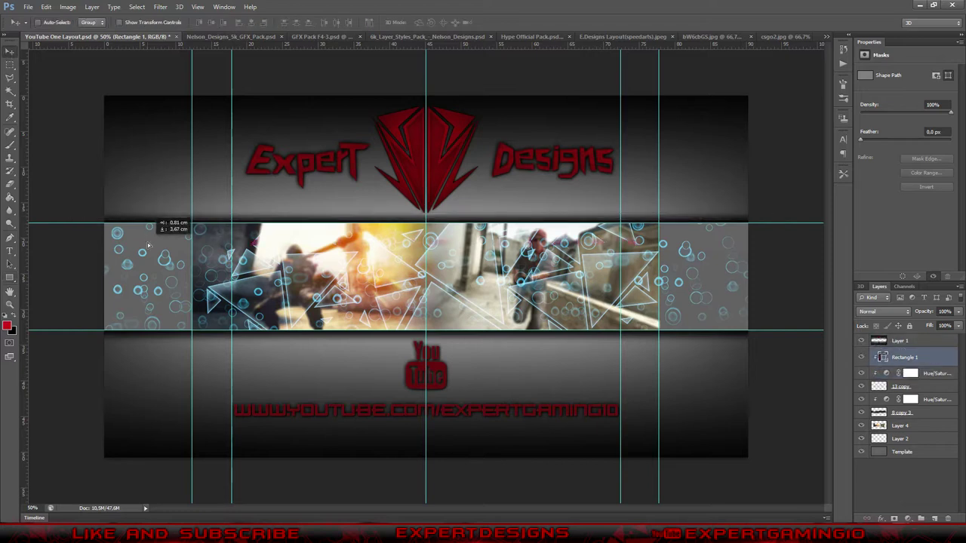
# - Release the rectangle from its clipping mask and align it with the guide along the photo strip's upper edge
pyautogui.rightClick(917, 357)
pyautogui.click(801, 264)
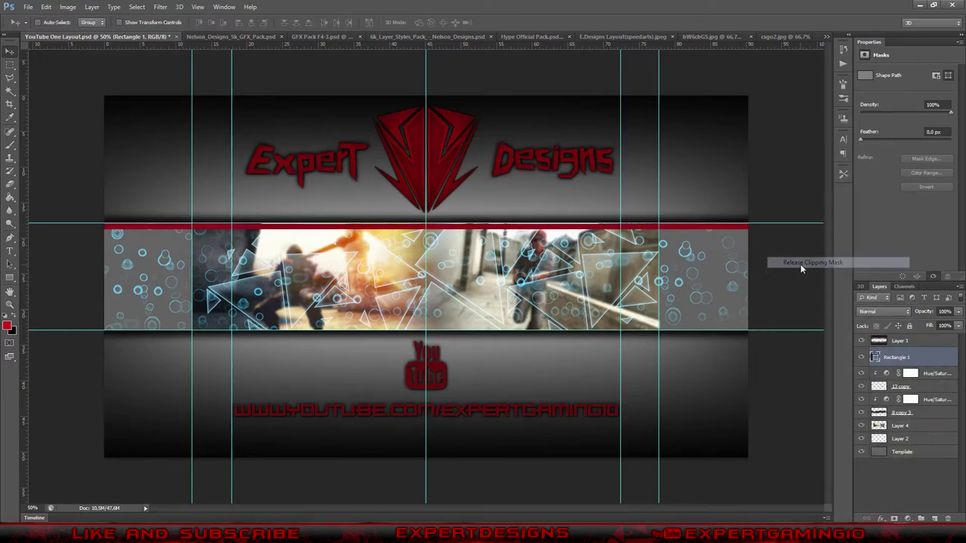
pyautogui.moveTo(456, 234); pyautogui.dragTo(455, 227)
# - Change the rectangle's stroke colour to a medium cyan that matches the ring overlays
pyautogui.click(10, 264)
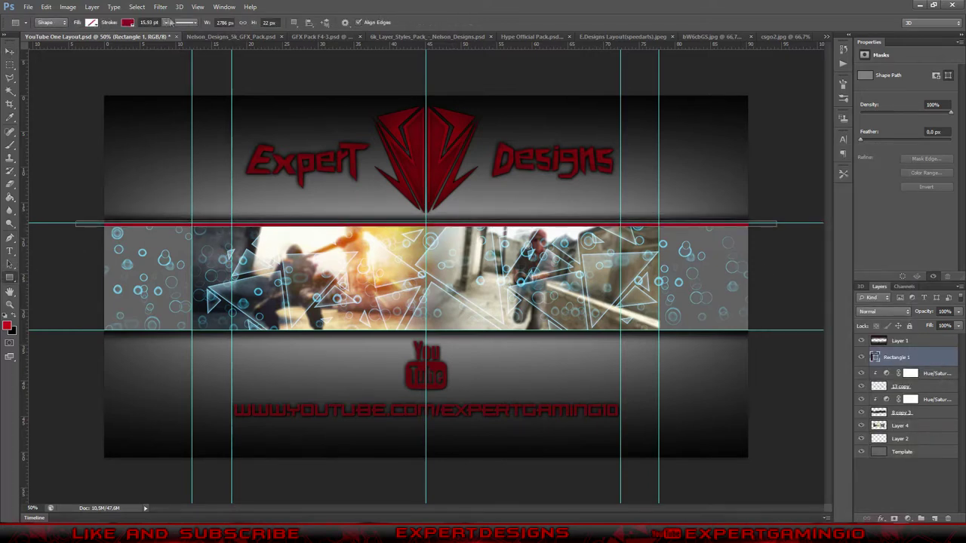
pyautogui.click(169, 23)
pyautogui.click(175, 42)
pyautogui.click(869, 197)
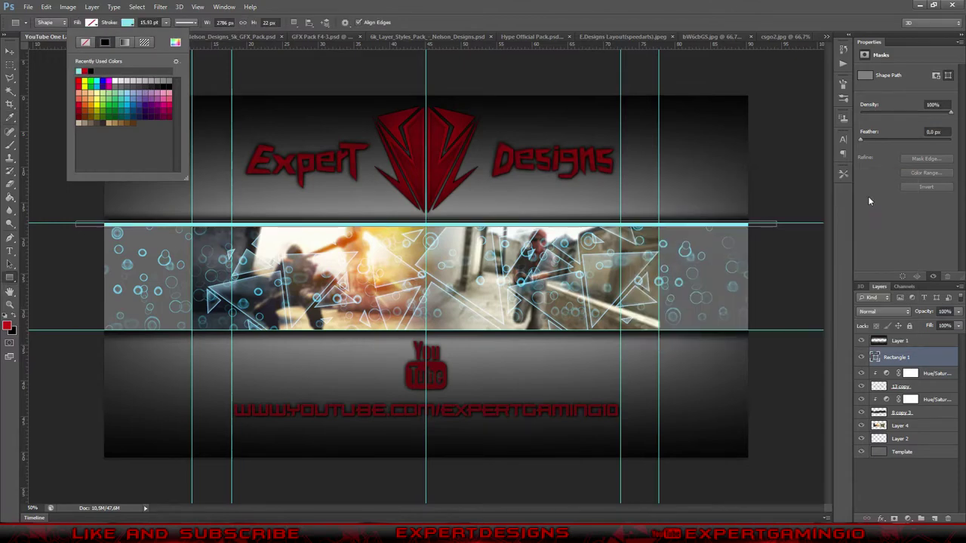
pyautogui.click(175, 42)
pyautogui.click(878, 195)
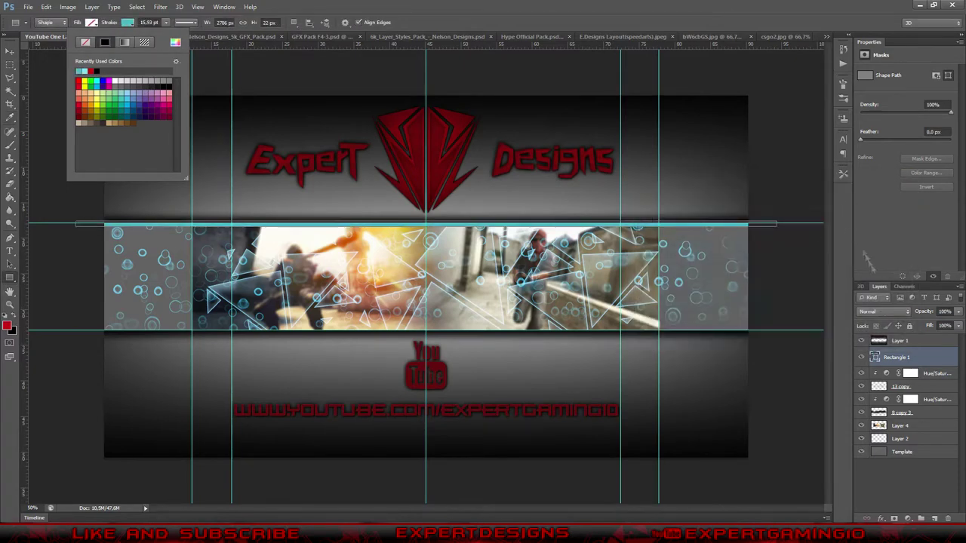
# - Duplicate the cyan rectangle and move the copy to the lower edge of the photo strip
pyautogui.rightClick(898, 357)
pyautogui.click(785, 173)
pyautogui.press('Return')
pyautogui.press('v')
pyautogui.moveTo(155, 259); pyautogui.dragTo(156, 260)
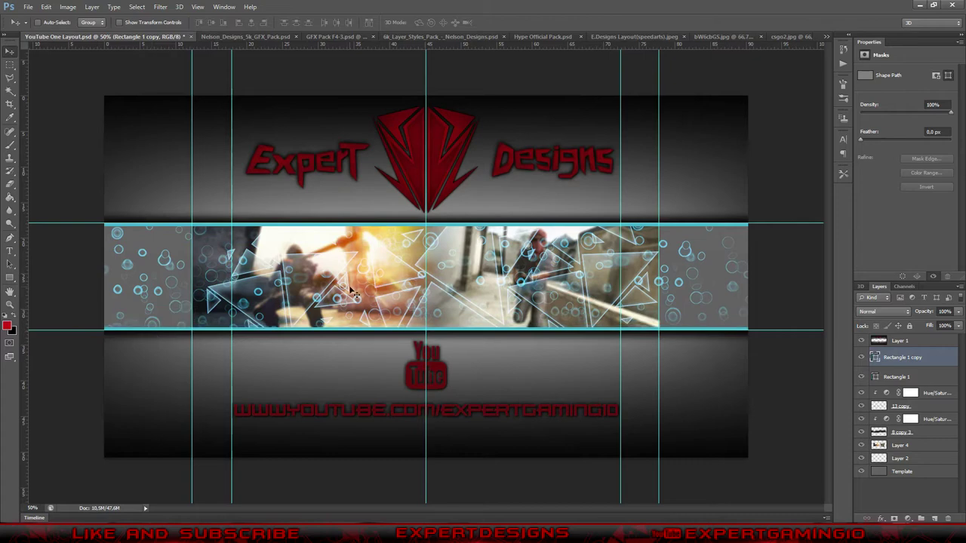
pyautogui.click(332, 36)
pyautogui.click(414, 36)
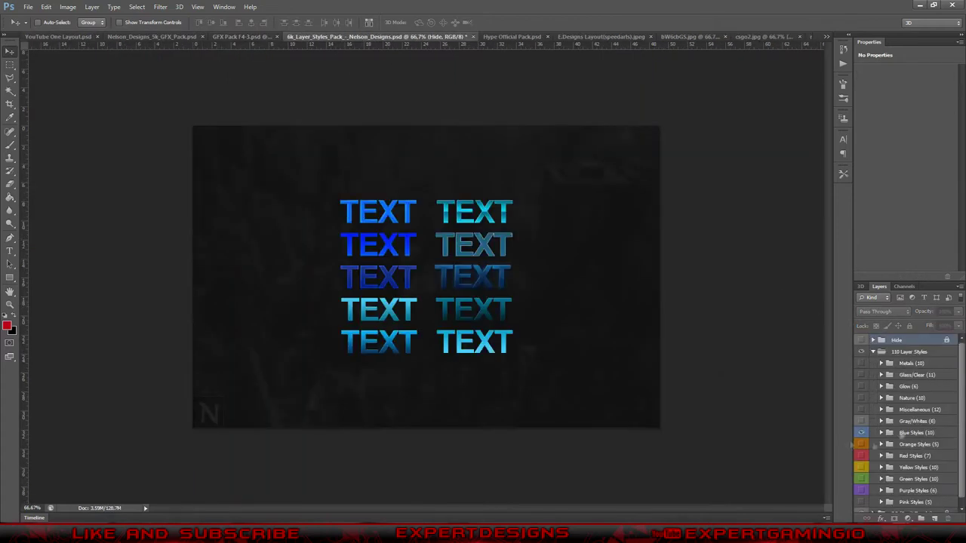
pyautogui.click(59, 36)
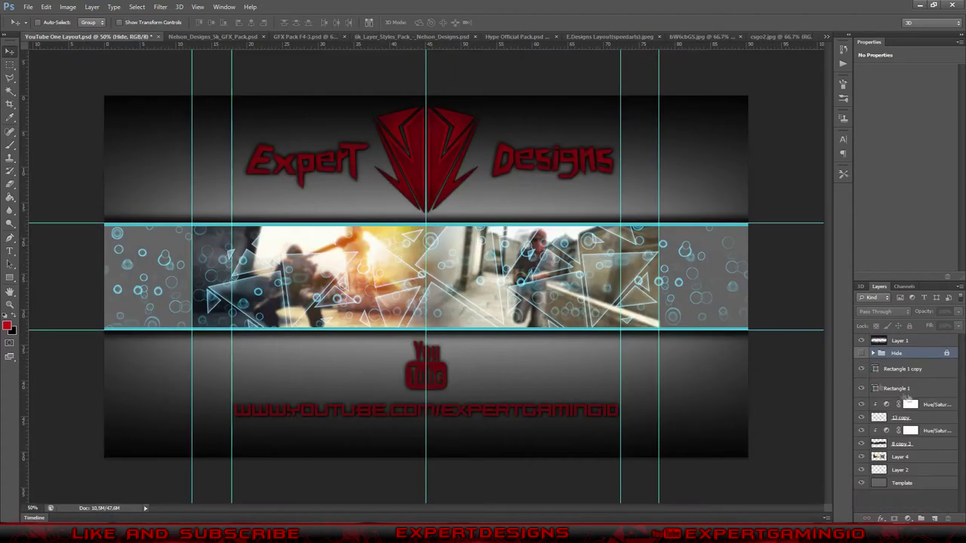
# - Bring the Sky Blue text layer from the Blue Styles group of the 6k layer styles pack into the banner
pyautogui.click(414, 36)
pyautogui.scroll(3, 868, 453)
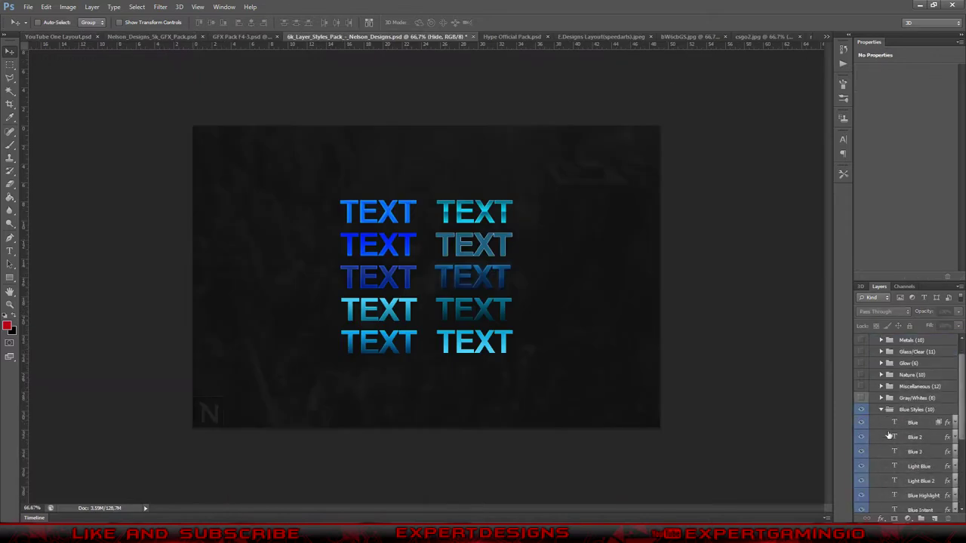
pyautogui.moveTo(862, 487); pyautogui.dragTo(430, 277)
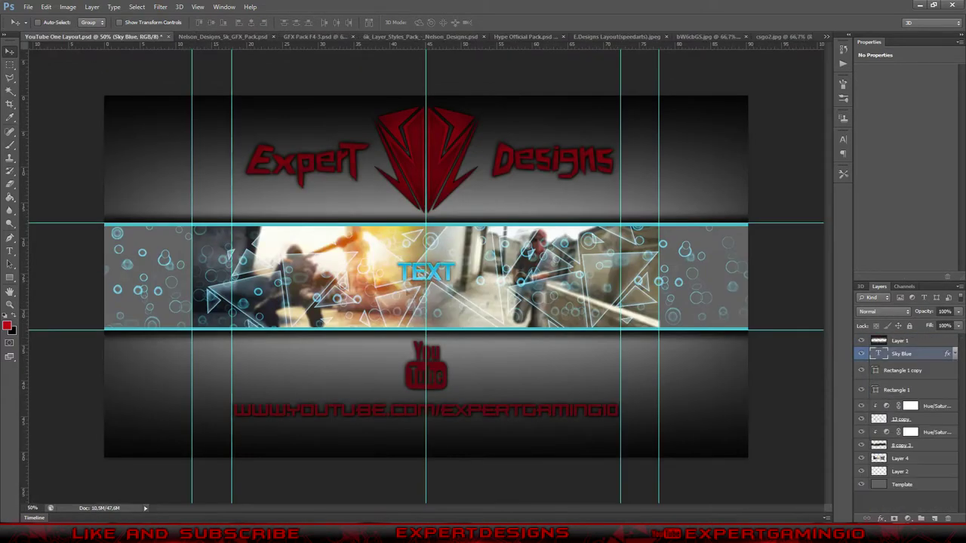
# - Replace the placeholder text with the channel owner's name in the Adventure font at 190 pt
pyautogui.press('t')
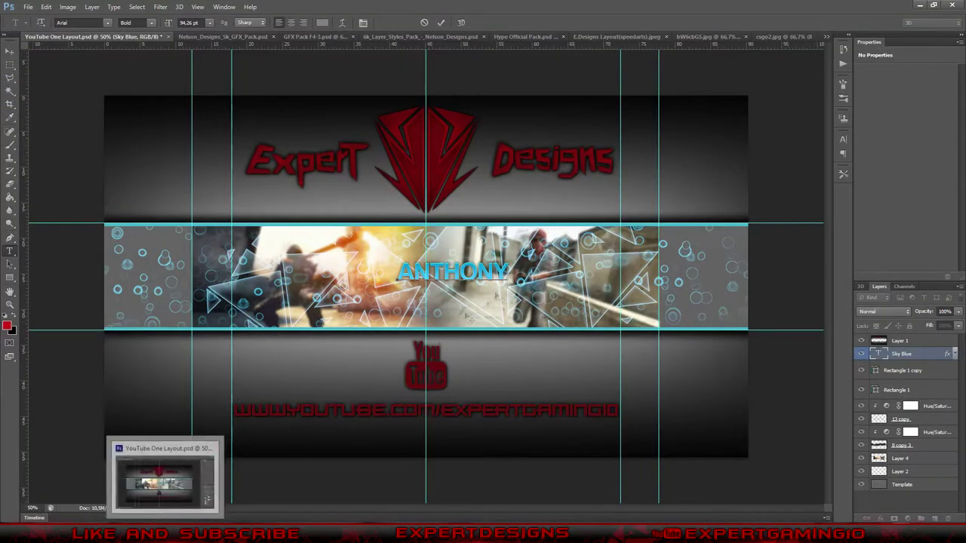
pyautogui.hotkey('ctrl', 'a')
pyautogui.click(108, 22)
pyautogui.moveTo(201, 81); pyautogui.dragTo(205, 54)
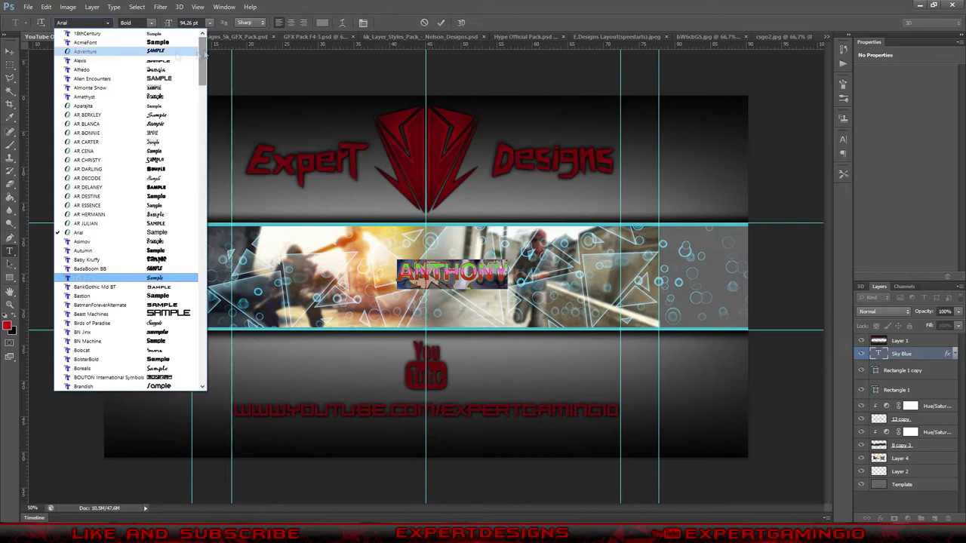
pyautogui.click(86, 52)
pyautogui.click(210, 22)
pyautogui.write('190')
pyautogui.press('Return')
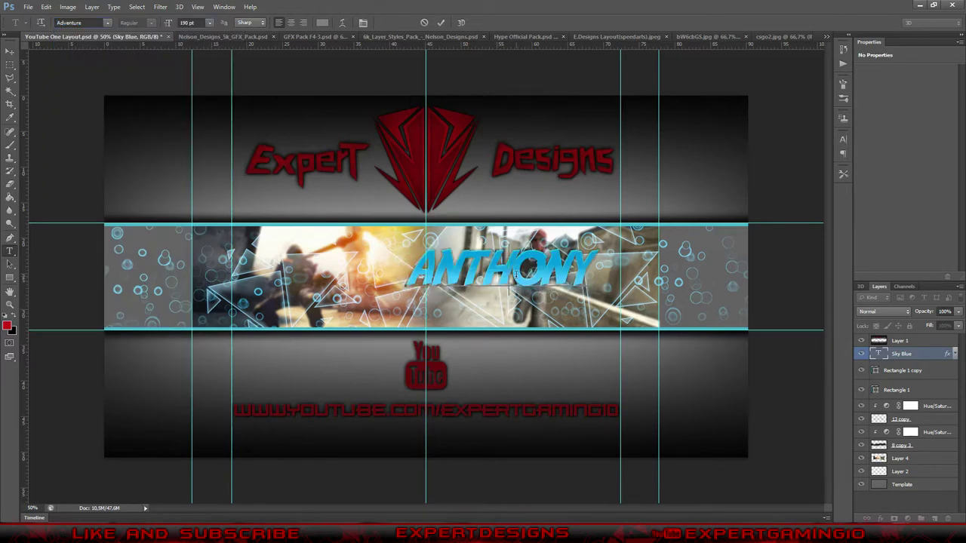
# - Enlarge the name text and centre it on the photo strip
pyautogui.hotkey('ctrl', 'Return')
pyautogui.press('v')
pyautogui.moveTo(513, 276); pyautogui.dragTo(445, 275)
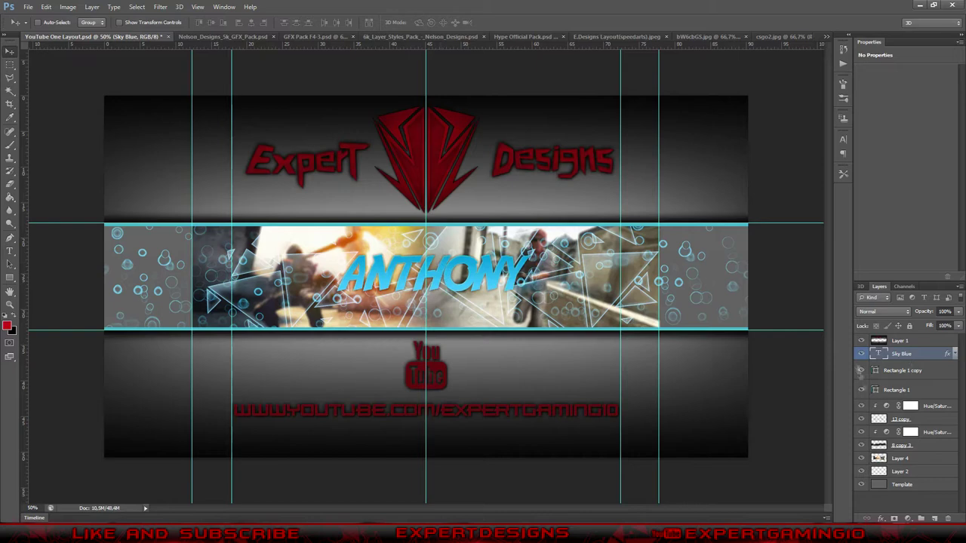
pyautogui.moveTo(424, 277); pyautogui.dragTo(428, 284)
# - Give the name text a black outer glow in Normal mode at 75% opacity, and scale the text down slightly
pyautogui.rightClick(913, 353)
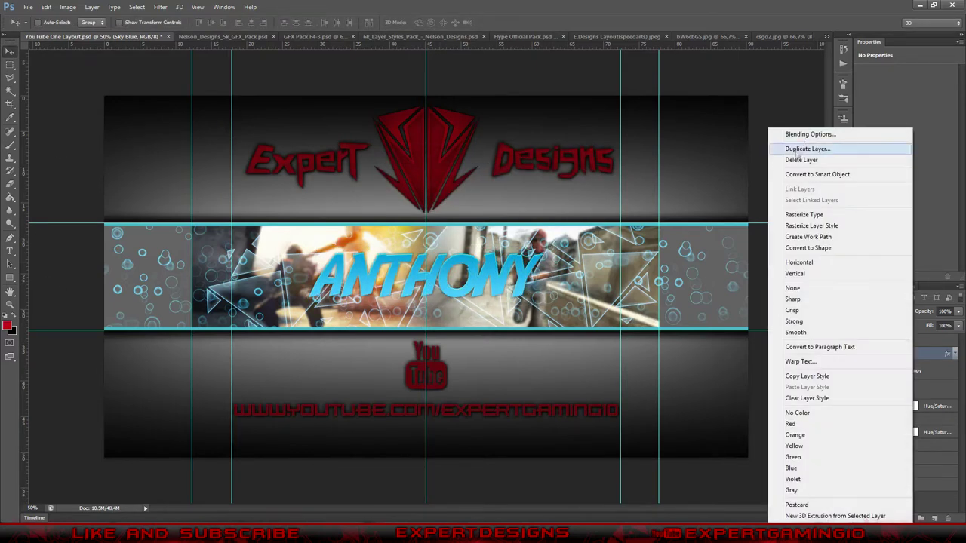
pyautogui.click(800, 132)
pyautogui.click(78, 286)
pyautogui.click(176, 203)
pyautogui.moveTo(678, 269); pyautogui.dragTo(678, 329)
pyautogui.click(878, 194)
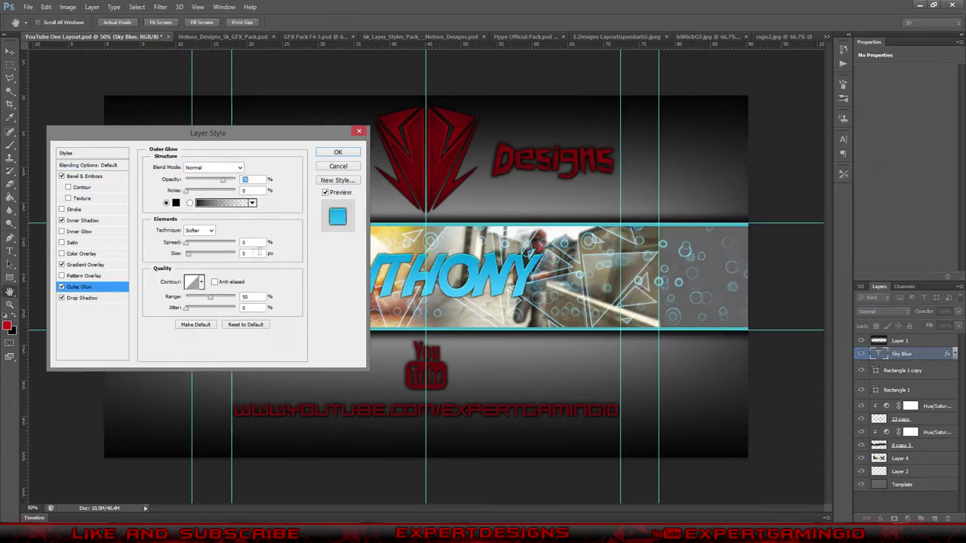
pyautogui.moveTo(192, 255); pyautogui.dragTo(193, 255)
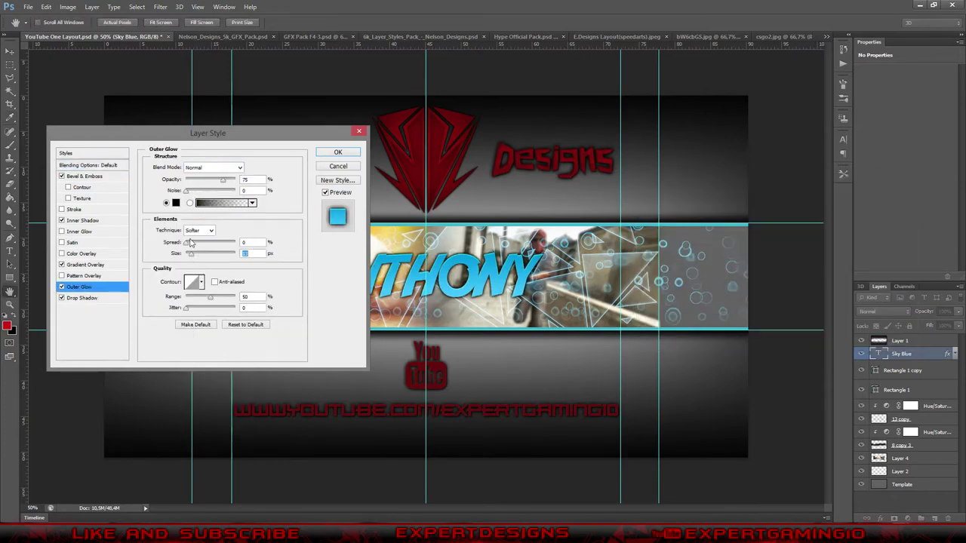
pyautogui.press('Return')
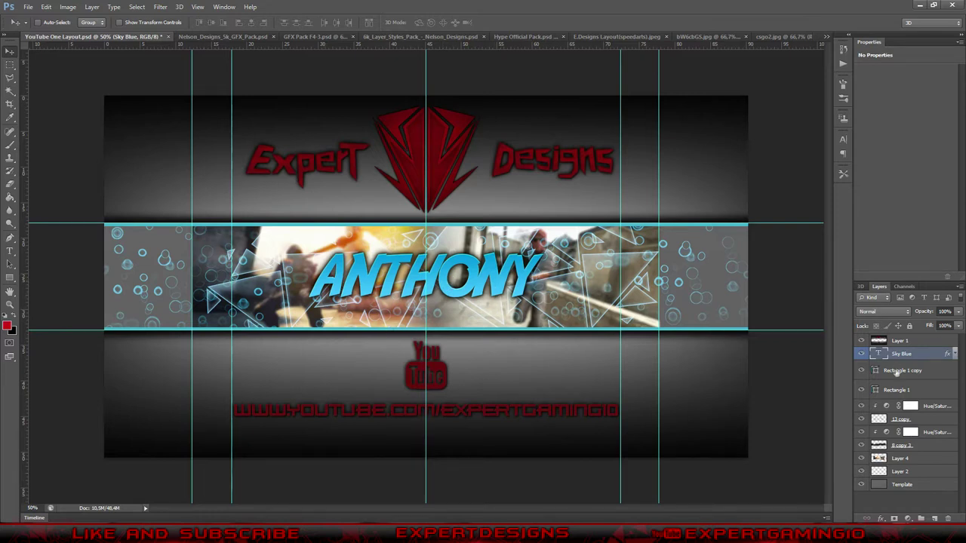
pyautogui.moveTo(528, 301); pyautogui.dragTo(476, 290)
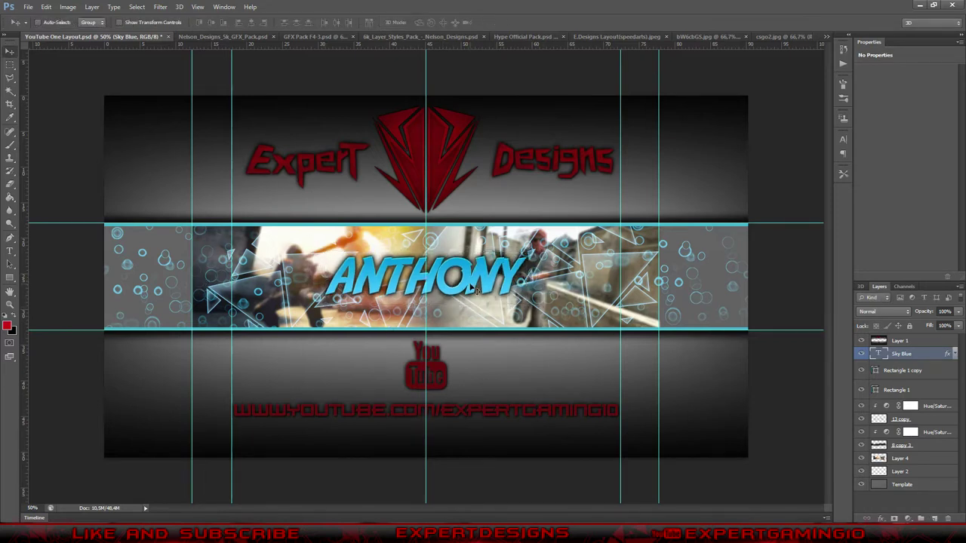
# - Add the tagline "CSGO & MORE" below the name in white True Lies at 60 pt
pyautogui.click(9, 250)
pyautogui.click(419, 302)
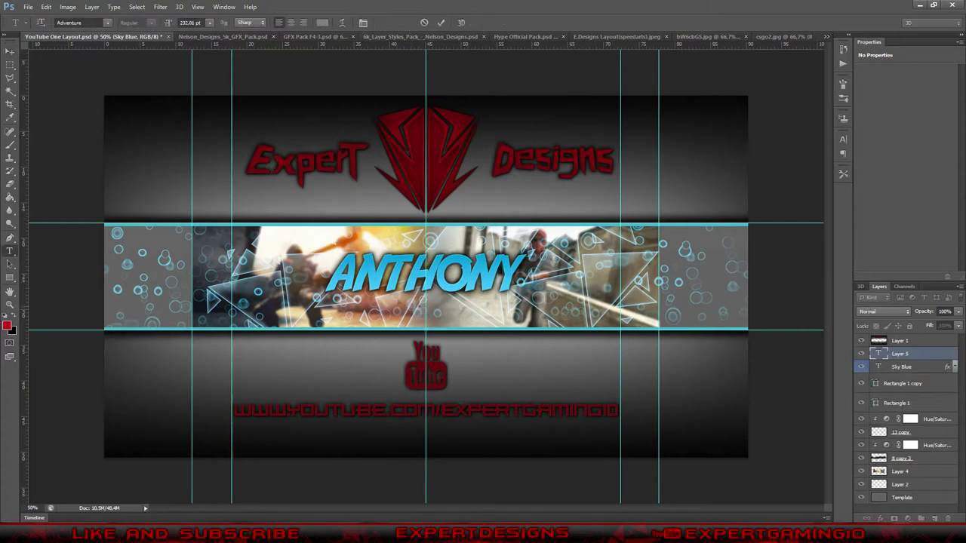
pyautogui.write('96')
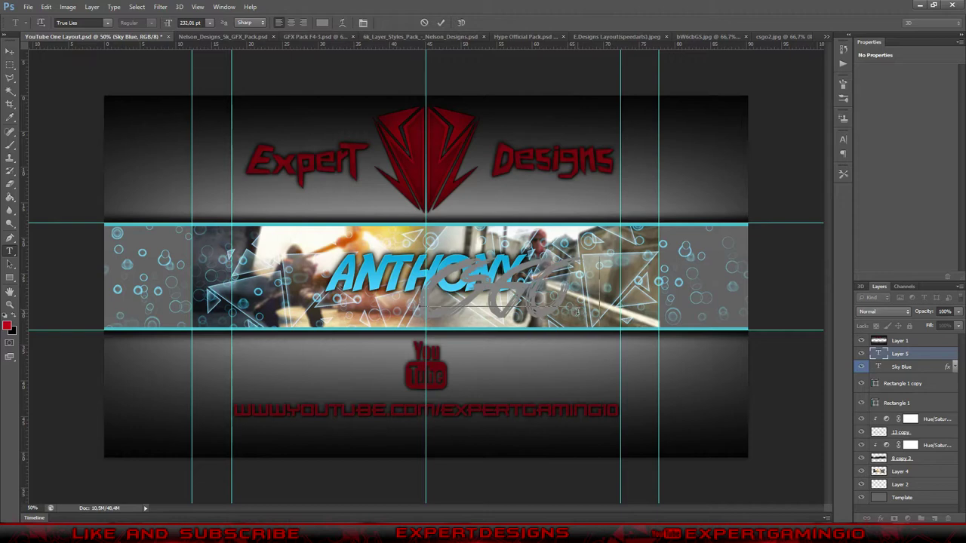
pyautogui.hotkey('ctrl', 'a')
pyautogui.click(210, 23)
pyautogui.click(243, 192)
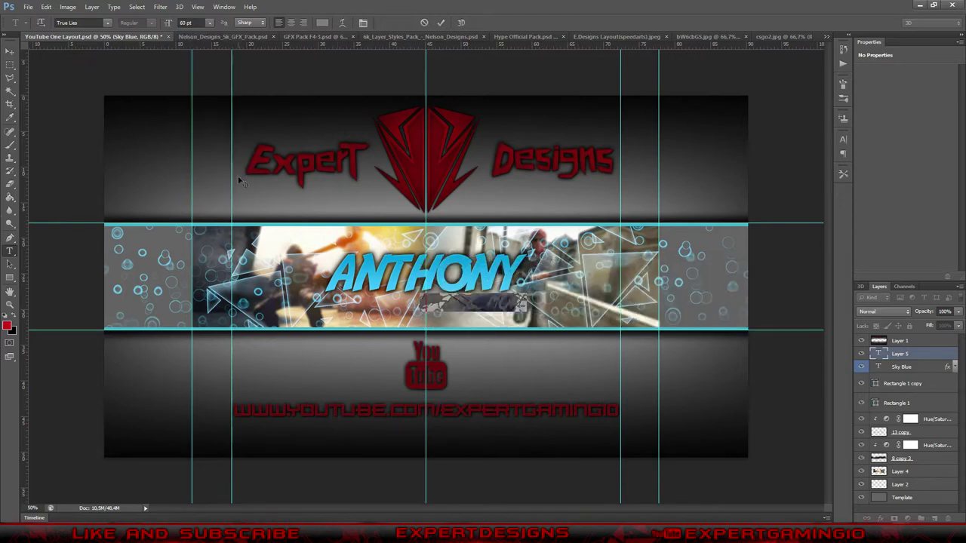
pyautogui.click(323, 23)
pyautogui.click(880, 187)
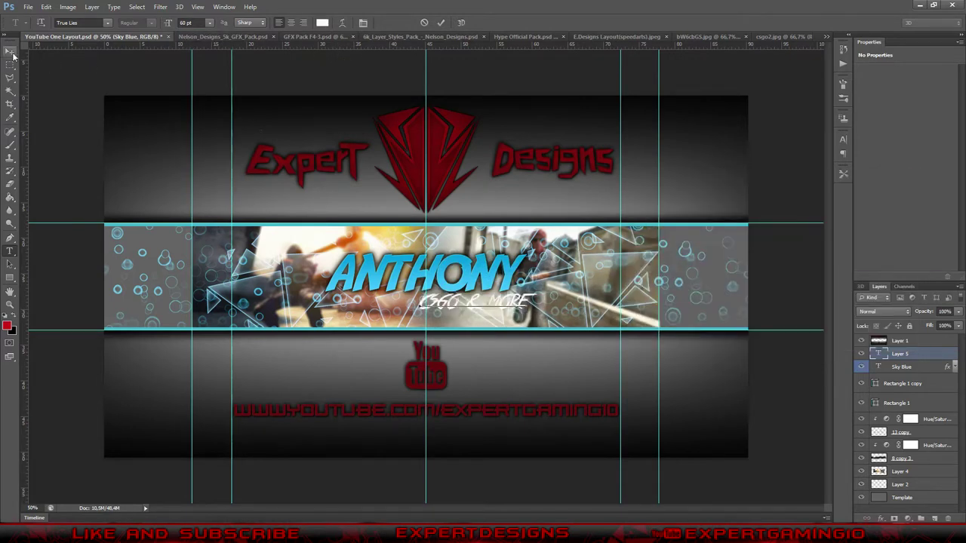
pyautogui.click(322, 22)
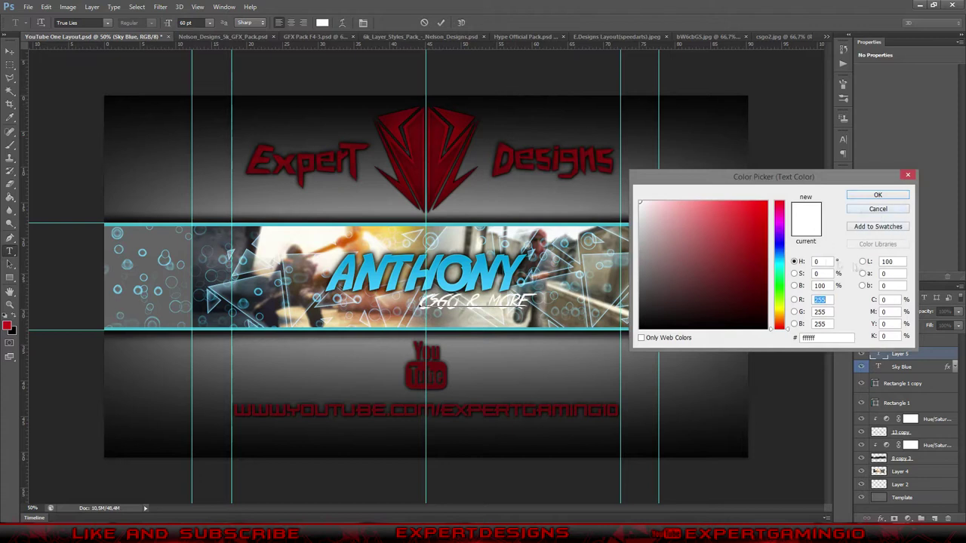
pyautogui.click(678, 225)
pyautogui.click(888, 208)
# - Centre the CSGO & MORE tagline beneath the name and scale the name text up to about 121%
pyautogui.press('v')
pyautogui.moveTo(461, 302); pyautogui.dragTo(420, 305)
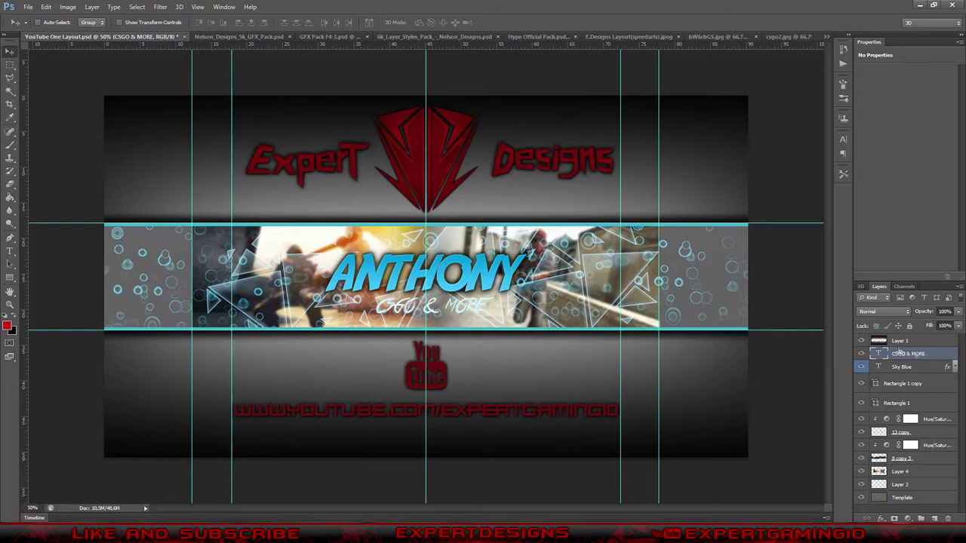
pyautogui.click(902, 367)
pyautogui.hotkey('ctrl', 't')
pyautogui.moveTo(528, 250); pyautogui.dragTo(547, 240)
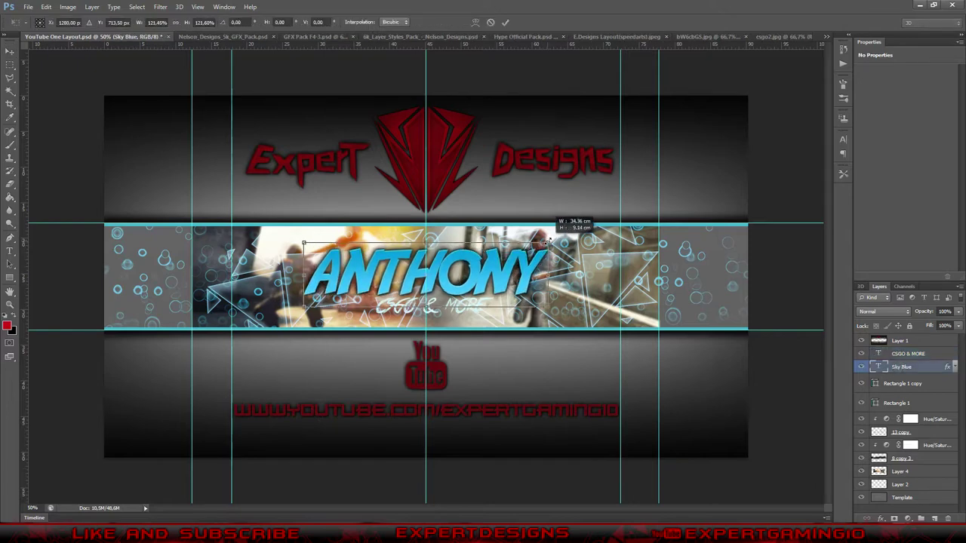
# - Add a linear Gradient Overlay to the CSGO & MORE tagline and change the gradient's black stop to near white
pyautogui.click(898, 354)
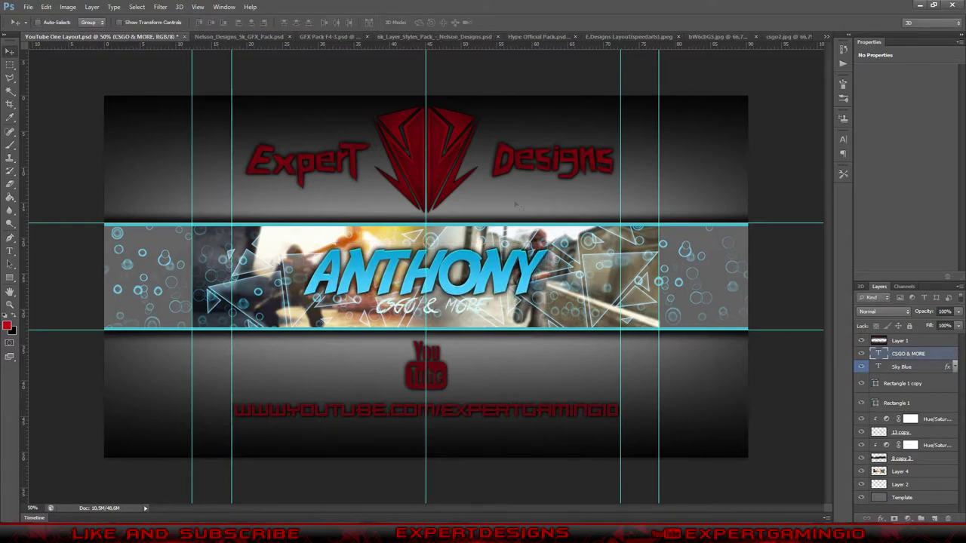
pyautogui.click(908, 519)
pyautogui.click(816, 464)
pyautogui.click(211, 190)
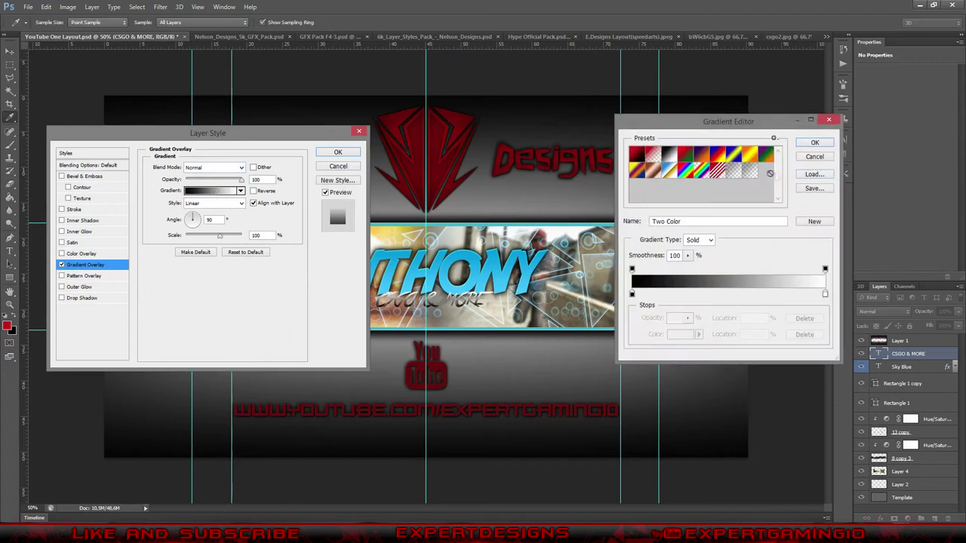
pyautogui.click(690, 338)
pyautogui.click(785, 264)
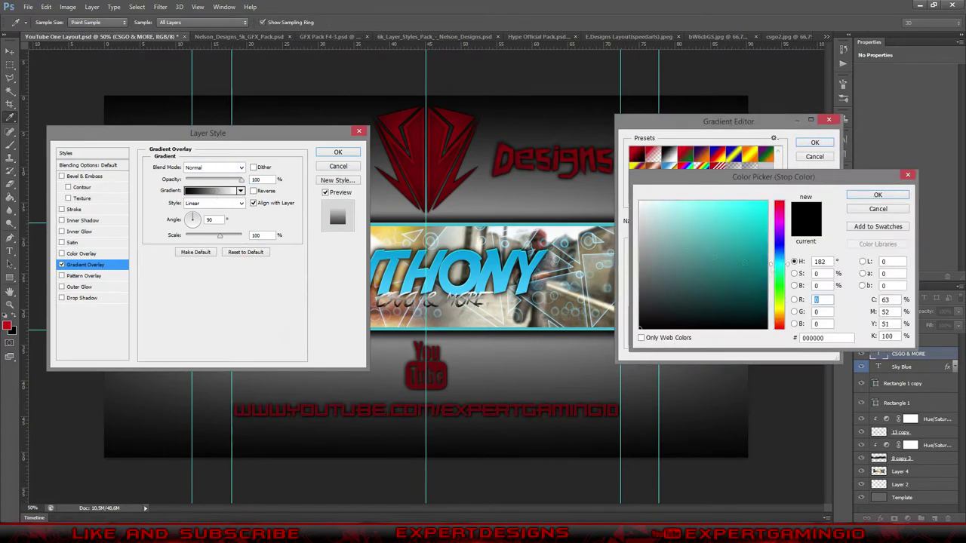
pyautogui.click(655, 202)
pyautogui.click(815, 136)
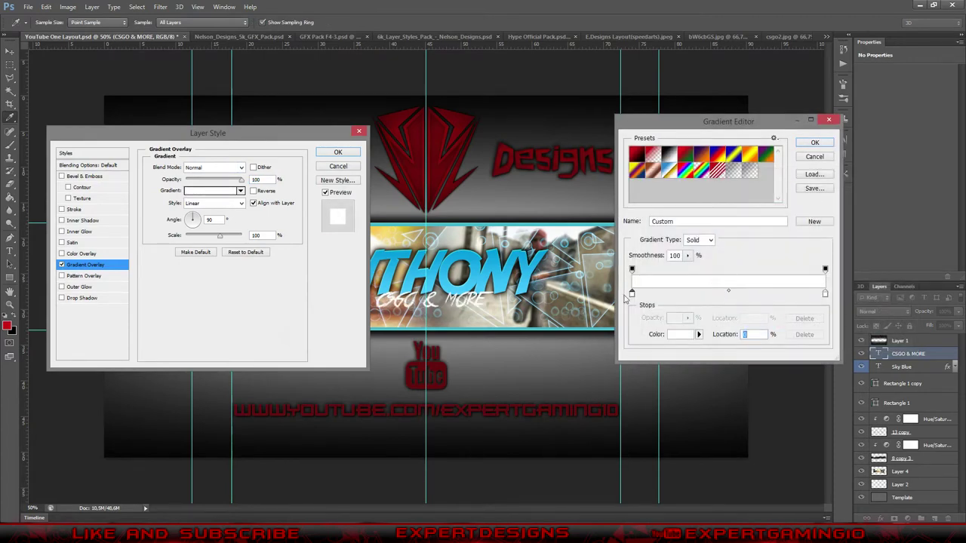
# - Set the end stop of the tagline's gradient to a very pale blue
pyautogui.doubleClick(825, 295)
pyautogui.click(779, 261)
pyautogui.click(724, 227)
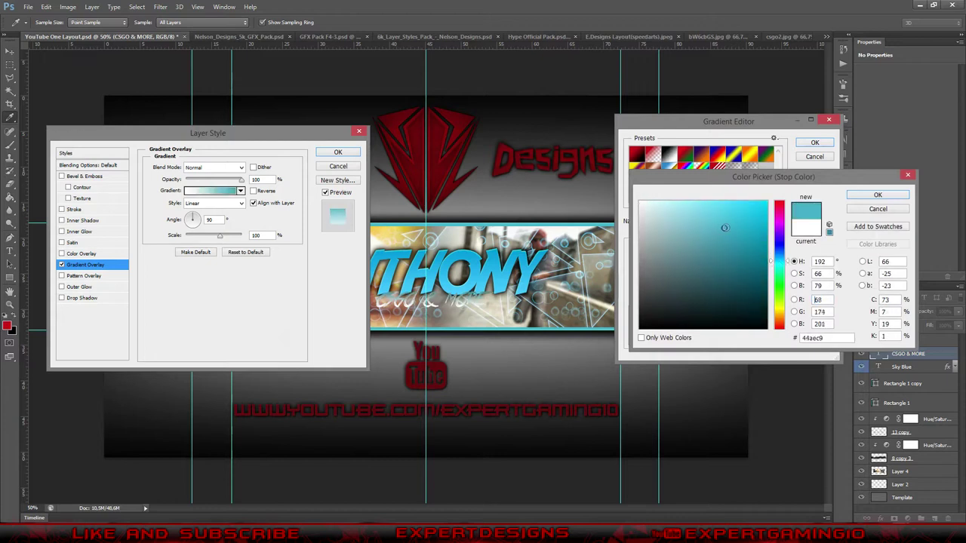
pyautogui.click(878, 195)
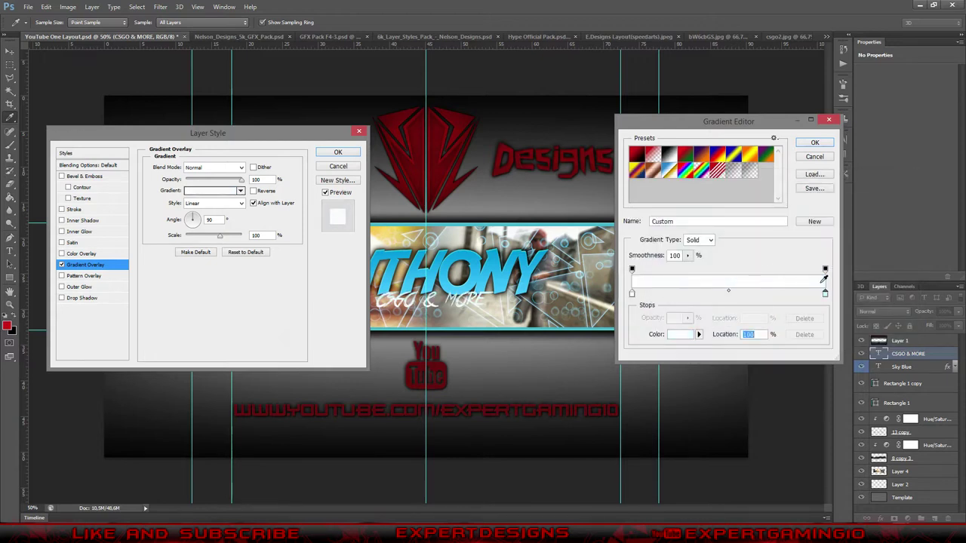
# - Add a middle colour stop to the tagline's gradient in the name's cyan, positioned at about 54%, and accept the gradient
pyautogui.click(719, 270)
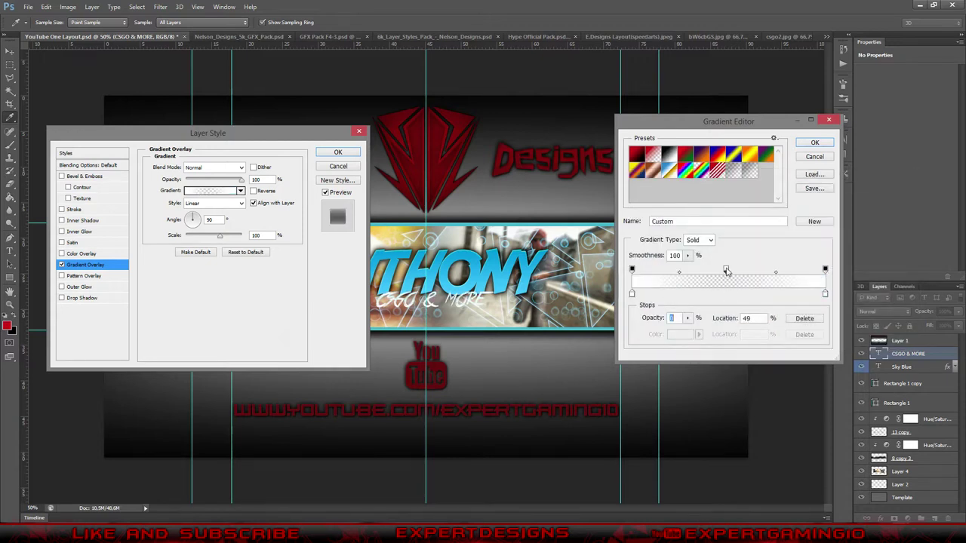
pyautogui.click(726, 294)
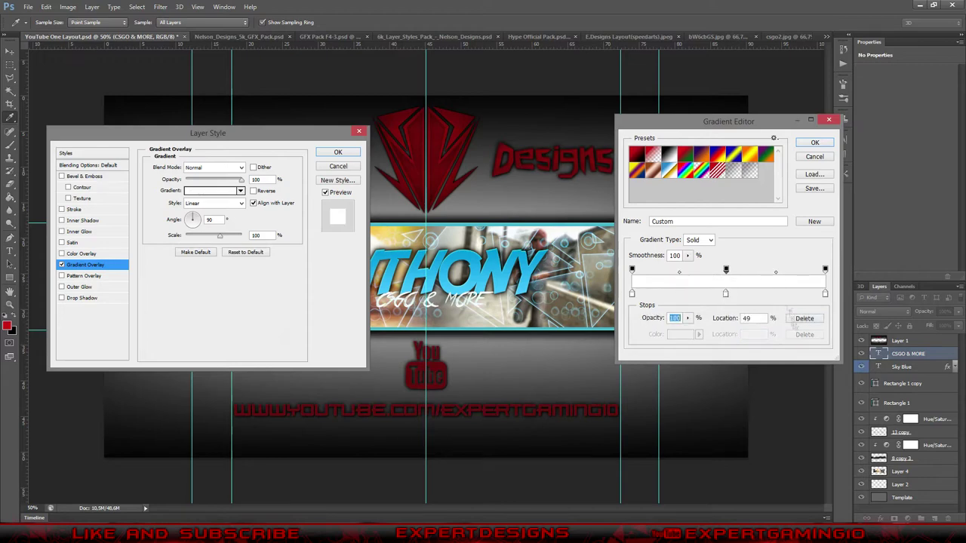
pyautogui.doubleClick(725, 294)
pyautogui.click(483, 261)
pyautogui.press('Return')
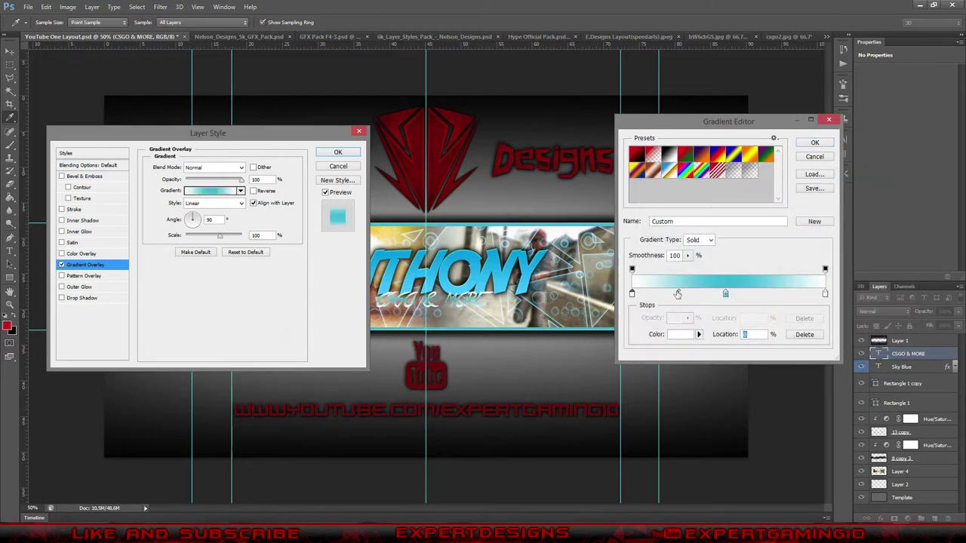
pyautogui.moveTo(786, 294); pyautogui.dragTo(653, 295)
pyautogui.click(805, 335)
pyautogui.moveTo(726, 295); pyautogui.dragTo(749, 295)
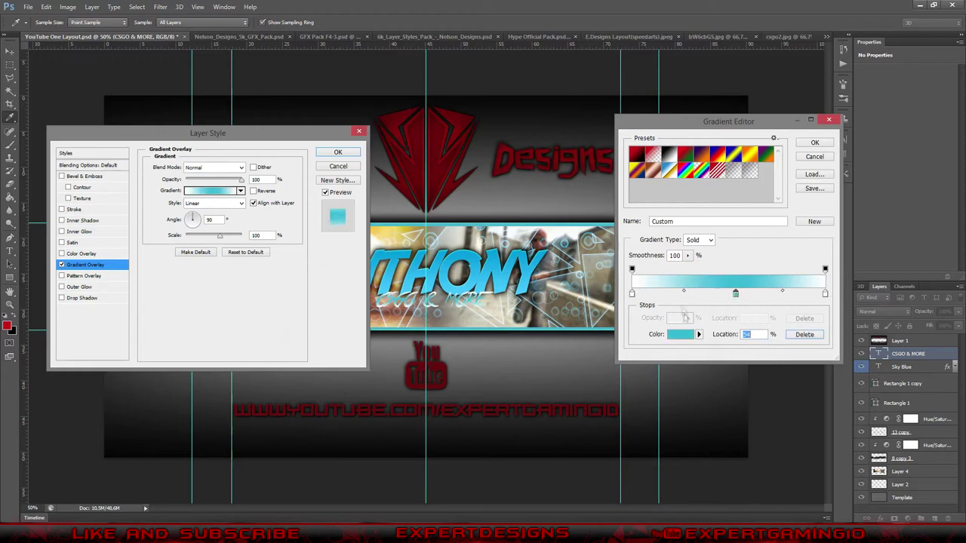
pyautogui.click(815, 143)
# - Add a black Outer Glow to the CSGO & MORE tagline with 76% opacity and a size of about 24 px
pyautogui.click(79, 287)
pyautogui.click(176, 202)
pyautogui.press('Return')
pyautogui.moveTo(190, 254)
pyautogui.mouseDown()
pyautogui.moveTo(192, 243)
pyautogui.moveTo(200, 254)
pyautogui.mouseUp()
pyautogui.moveTo(233, 180); pyautogui.dragTo(223, 184)
# - Enable Drop Shadow on the tagline and reduce the Outer Glow's size to 13 px
pyautogui.click(62, 297)
pyautogui.click(81, 297)
pyautogui.click(79, 287)
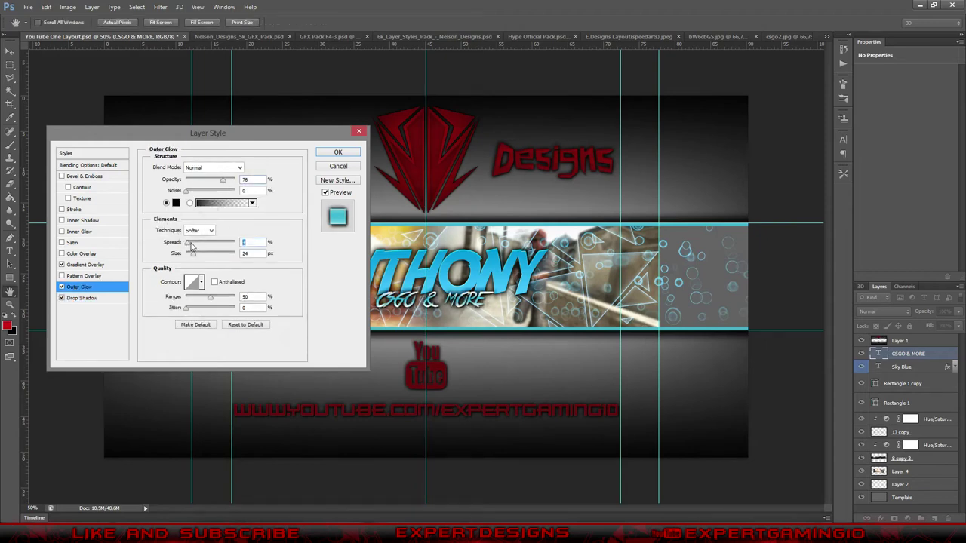
pyautogui.moveTo(192, 243); pyautogui.dragTo(190, 243)
pyautogui.moveTo(193, 254); pyautogui.dragTo(191, 255)
# - Try the Angle style on the tagline's Gradient Overlay with the pale and cyan stops rearranged
pyautogui.click(84, 265)
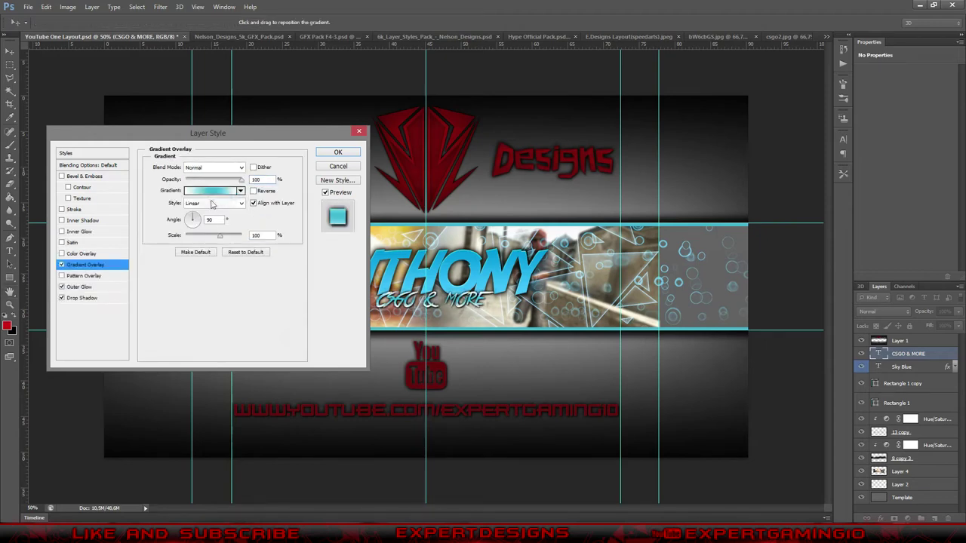
pyautogui.click(212, 191)
pyautogui.press('Escape')
pyautogui.click(213, 203)
pyautogui.click(208, 230)
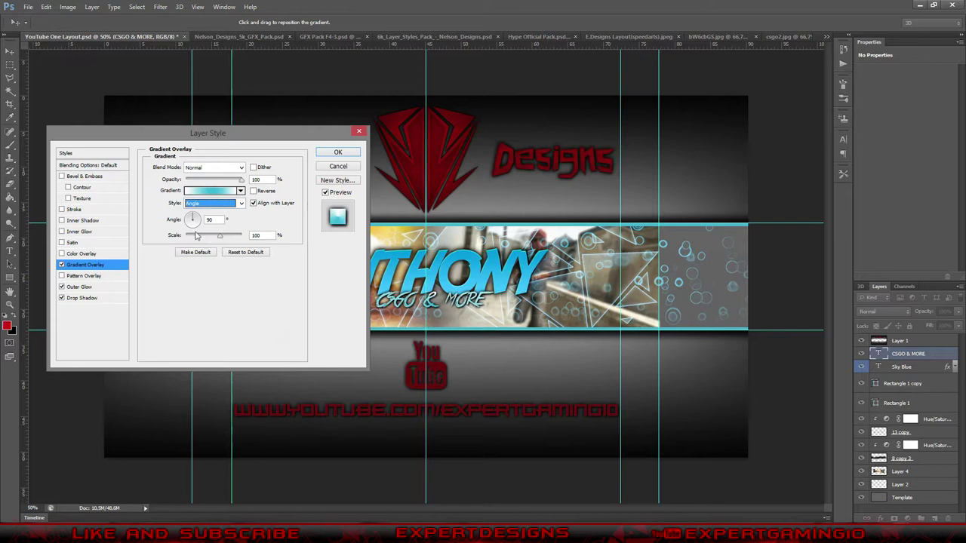
pyautogui.click(233, 191)
pyautogui.click(662, 294)
pyautogui.moveTo(825, 295); pyautogui.dragTo(643, 294)
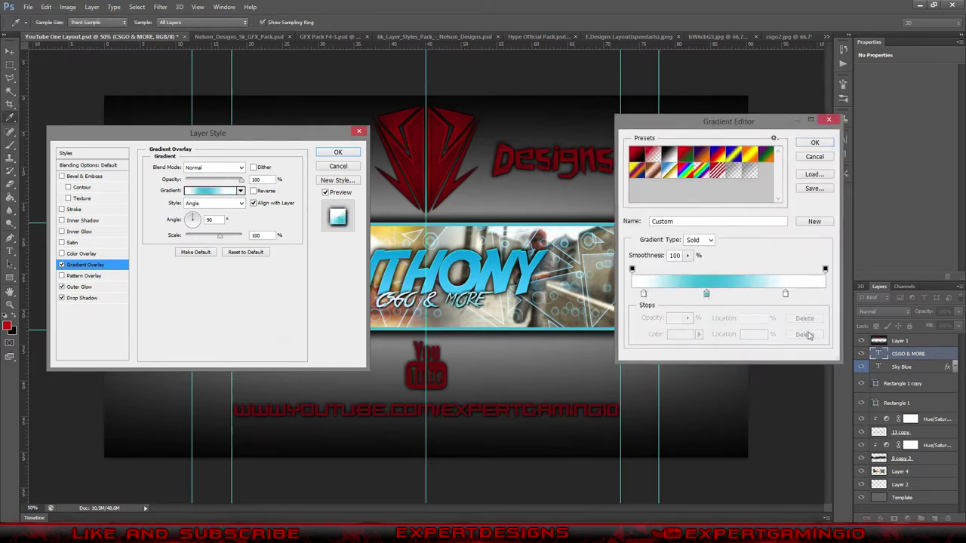
pyautogui.click(815, 144)
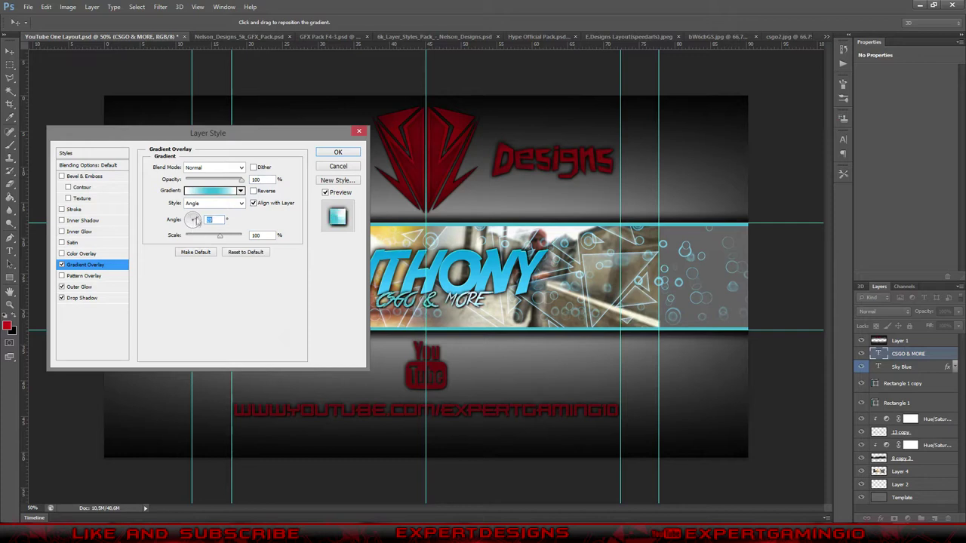
# - Try the gradient's cyan stop at about 29% and return the overlay to the Linear style
pyautogui.click(235, 192)
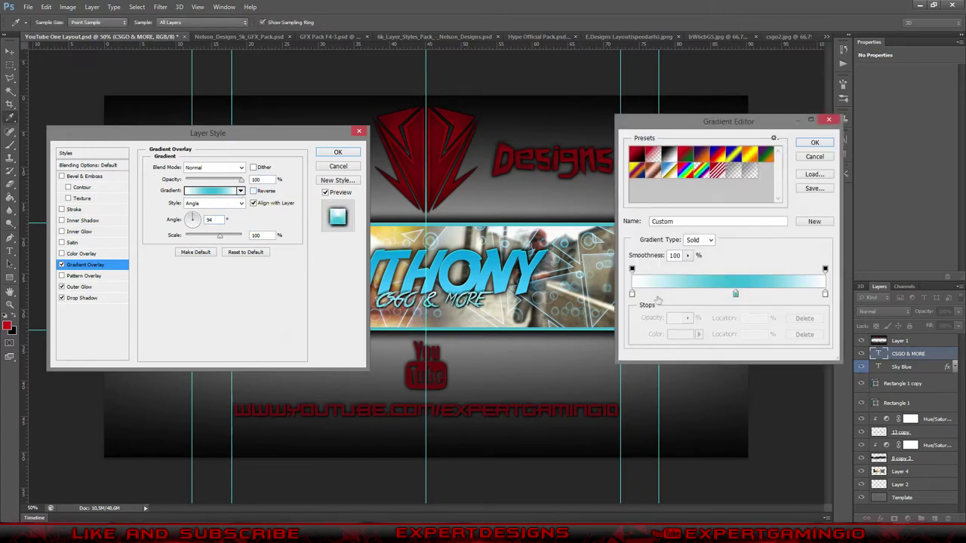
pyautogui.moveTo(727, 298); pyautogui.dragTo(689, 296)
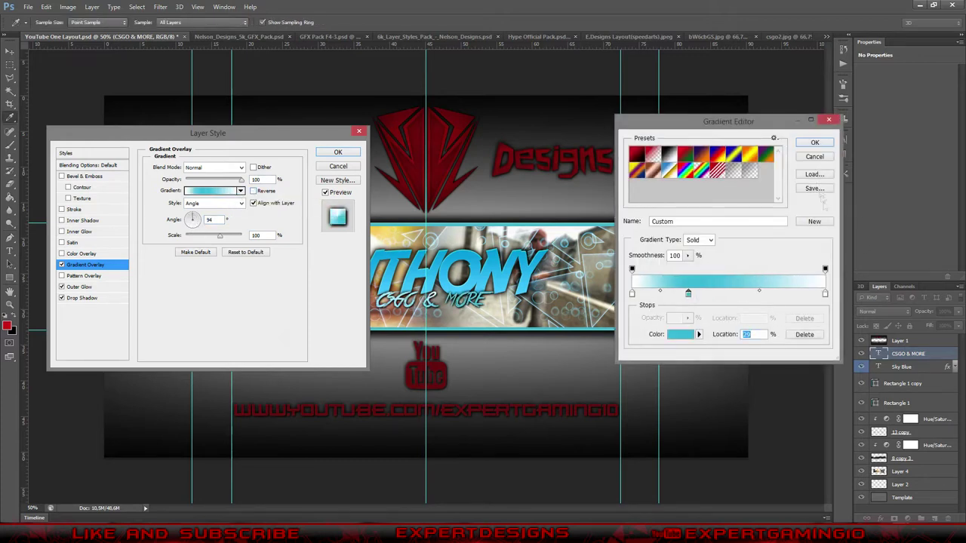
pyautogui.press('Return')
pyautogui.click(241, 203)
pyautogui.click(207, 199)
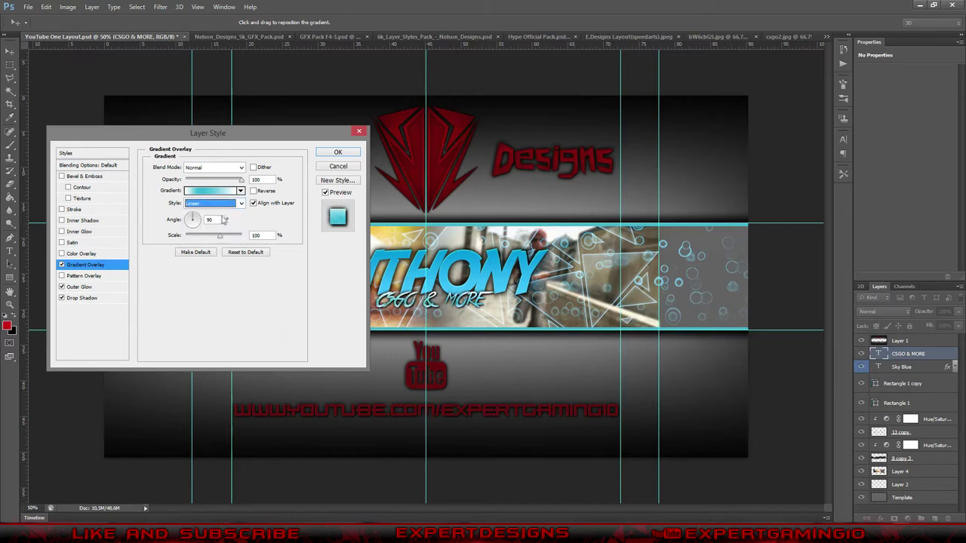
# - Move the tagline gradient's cyan stop to about 49% and set both outer stops to #cbfcfd
pyautogui.click(215, 191)
pyautogui.moveTo(690, 294); pyautogui.dragTo(727, 295)
pyautogui.click(632, 295)
pyautogui.click(685, 336)
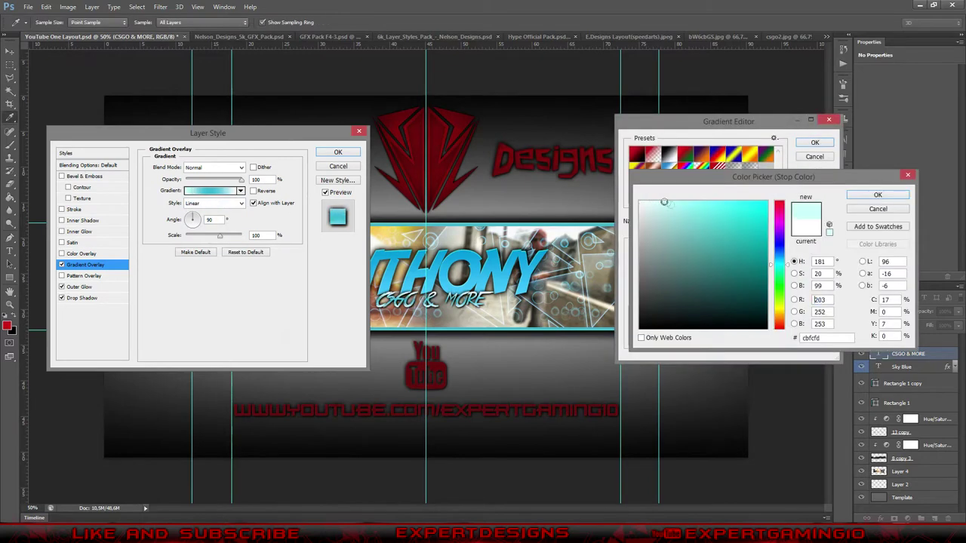
pyautogui.press('Return')
pyautogui.click(684, 336)
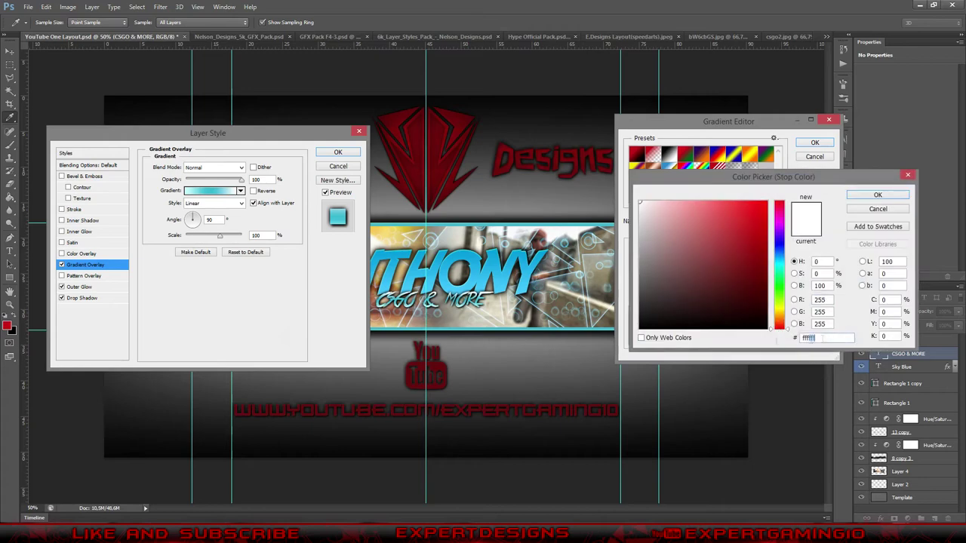
pyautogui.write('cbfcfd')
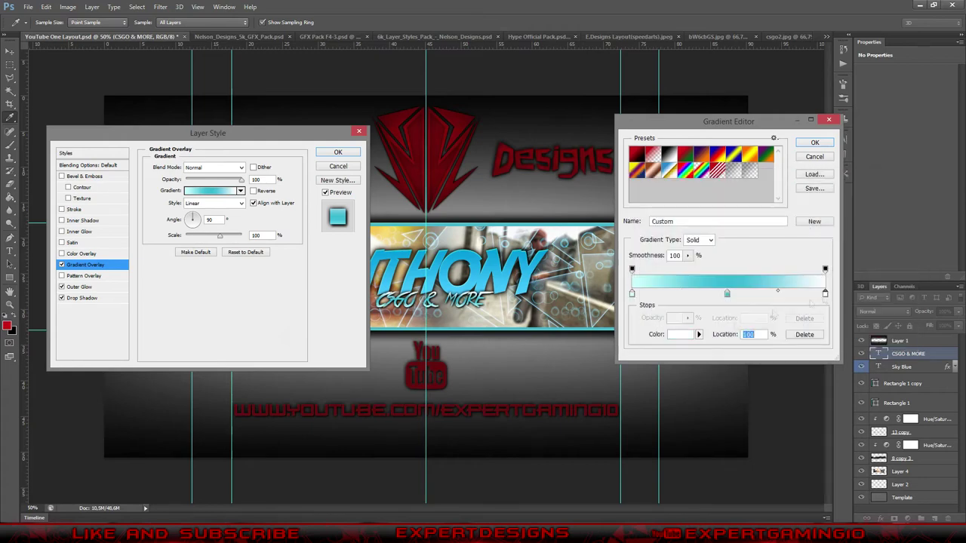
pyautogui.press('Return')
pyautogui.press('Return')
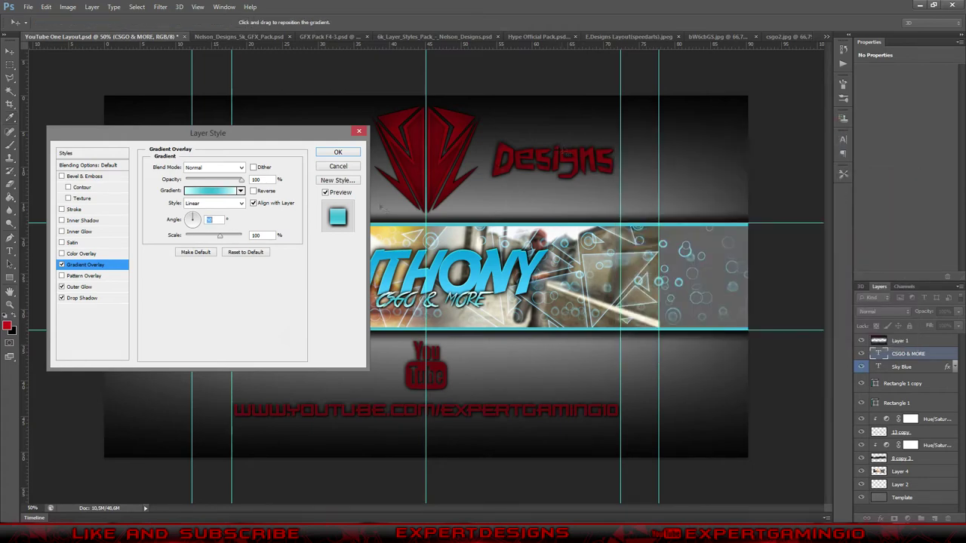
# - Set the tagline's Outer Glow spread to 5% and apply the layer style
pyautogui.click(79, 287)
pyautogui.doubleClick(247, 242)
pyautogui.write('5')
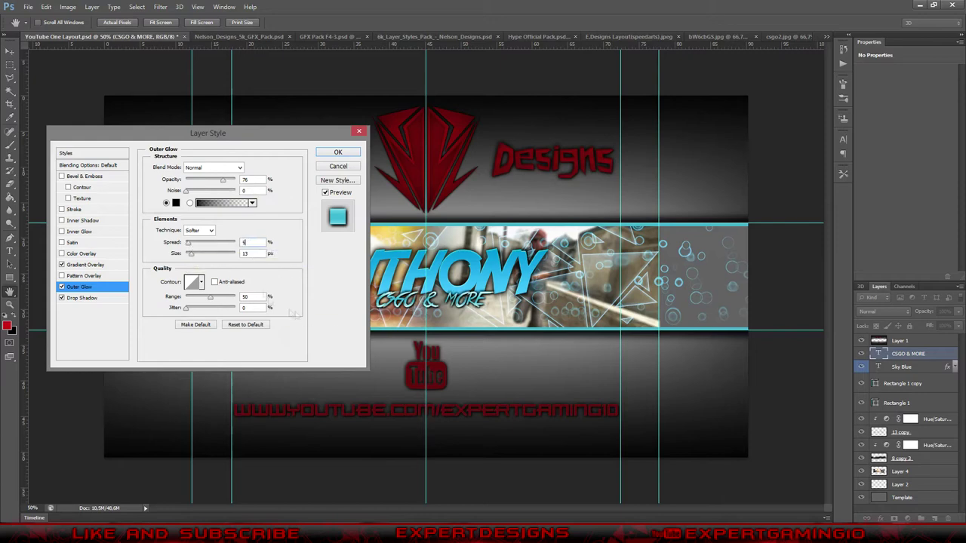
pyautogui.press('Return')
# - Check the Outer Glow settings in the name text's layer style
pyautogui.doubleClick(929, 406)
pyautogui.click(79, 287)
pyautogui.press('Return')
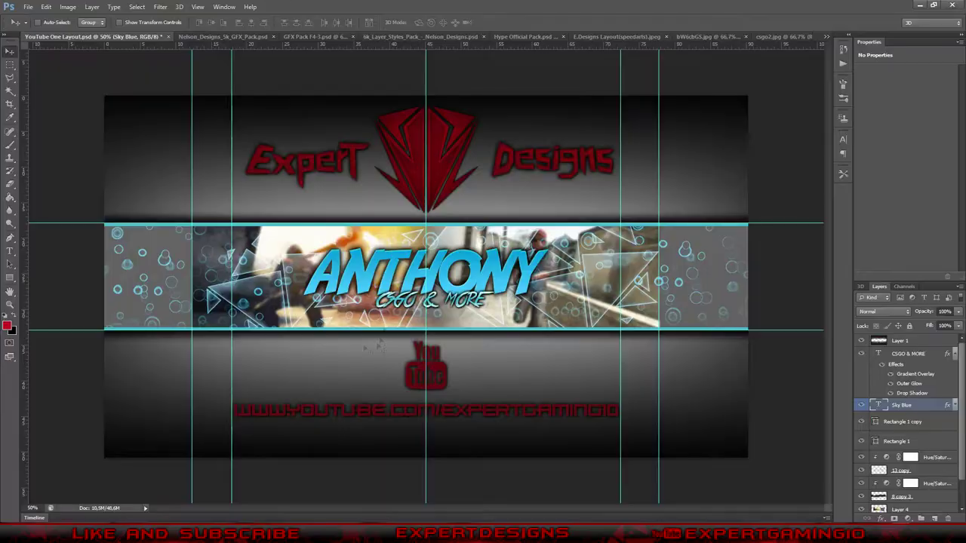
# - Change the tagline text to "CS:GO & MORE"
pyautogui.doubleClick(878, 353)
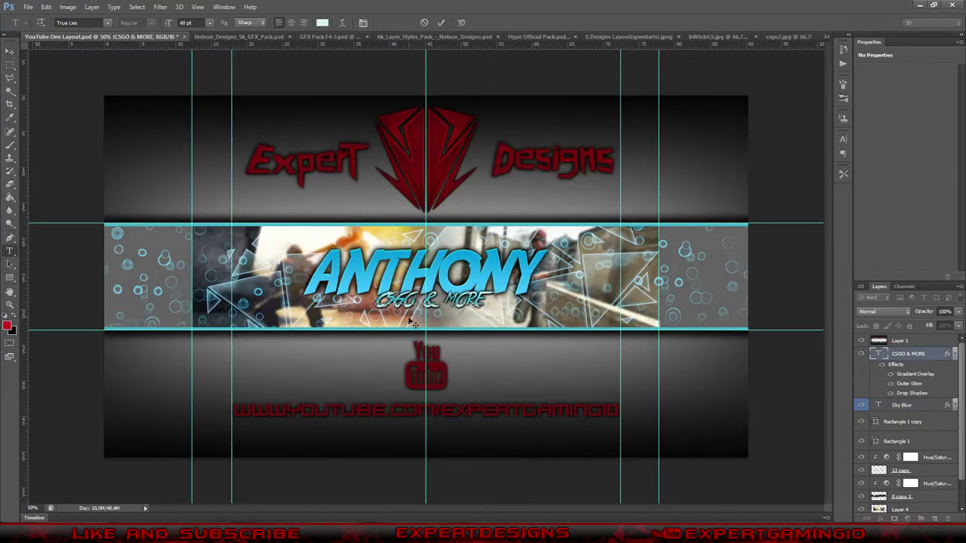
pyautogui.click(134, 532)
pyautogui.click(134, 532)
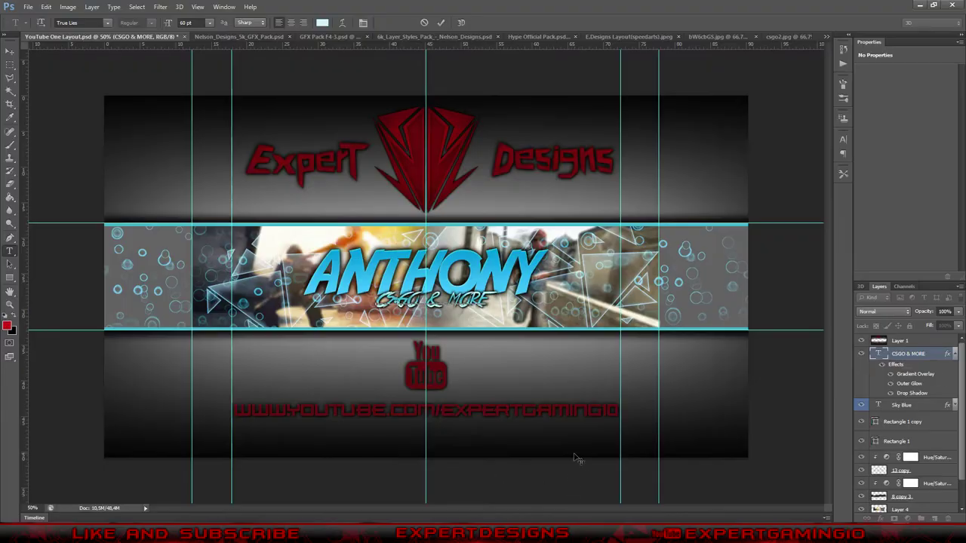
pyautogui.hotkey('ctrl', 't')
pyautogui.hotkey('ctrl', 't')
pyautogui.hotkey('ctrl', 'Return')
# - Scale the CS:GO & MORE tagline down slightly and centre it a little lower beneath the name
pyautogui.hotkey('ctrl', 't')
pyautogui.moveTo(498, 296); pyautogui.dragTo(517, 306)
pyautogui.press('Return')
pyautogui.moveTo(446, 301)
pyautogui.mouseDown()
pyautogui.moveTo(426, 302)
pyautogui.moveTo(470, 317)
pyautogui.moveTo(450, 317)
pyautogui.mouseUp()
pyautogui.hotkey('ctrl', 't')
pyautogui.press('Return')
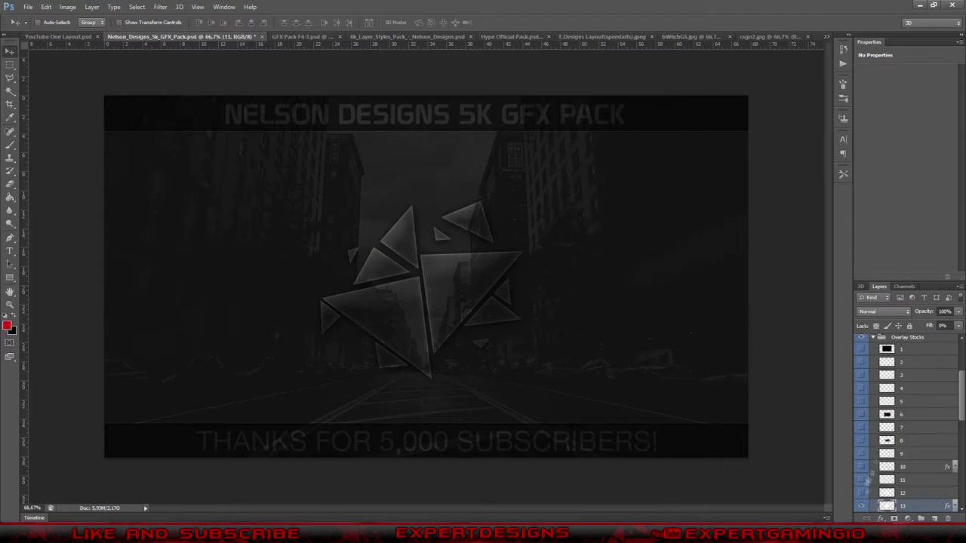
# - Copy the Flare Blue layer from the Nelson Designs GFX pack to just below the banner's tagline and set its blend mode to Screen
pyautogui.click(876, 433)
pyautogui.scroll(-2, 905, 468)
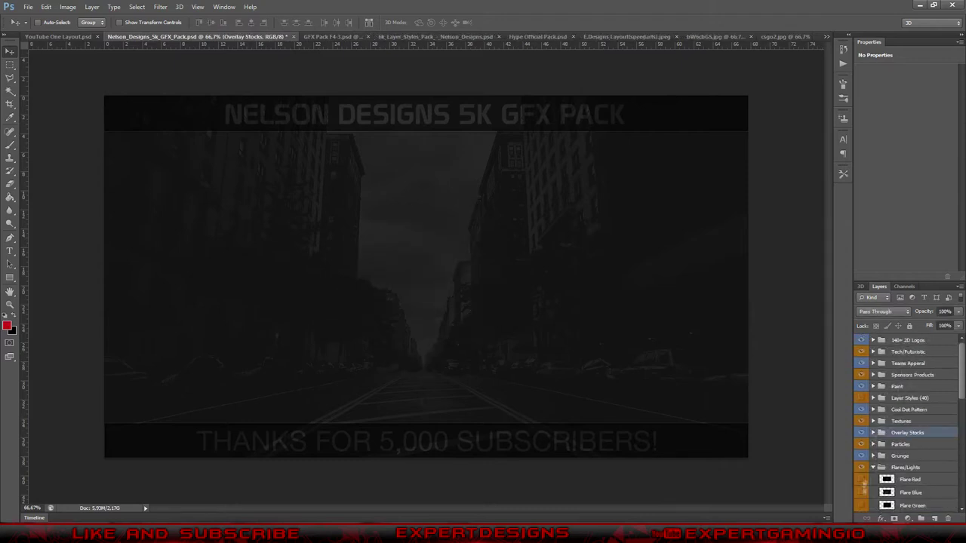
pyautogui.click(861, 479)
pyautogui.moveTo(427, 275); pyautogui.dragTo(424, 301)
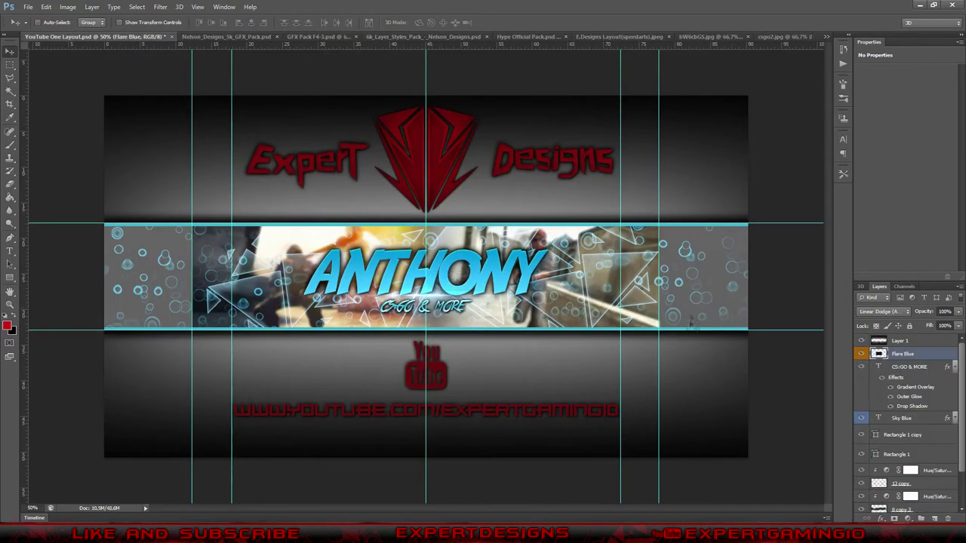
pyautogui.click(883, 311)
pyautogui.click(869, 137)
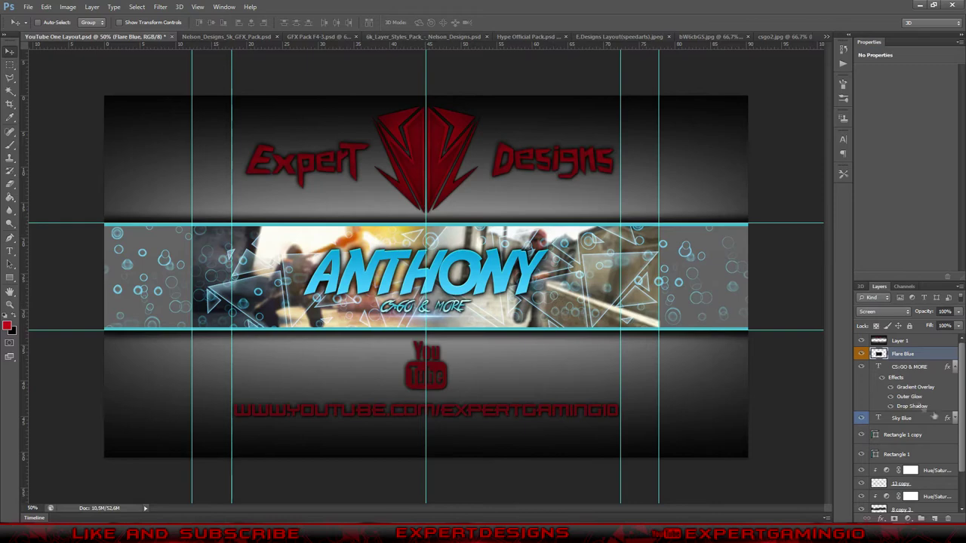
# - Clip a colorized Hue/Saturation adjustment to Flare Blue with hue 198, saturation 83 and lightness -32
pyautogui.click(907, 519)
pyautogui.click(898, 415)
pyautogui.hotkey('ctrl', 'alt', 'g')
pyautogui.click(907, 164)
pyautogui.moveTo(906, 107); pyautogui.dragTo(891, 148)
pyautogui.click(905, 367)
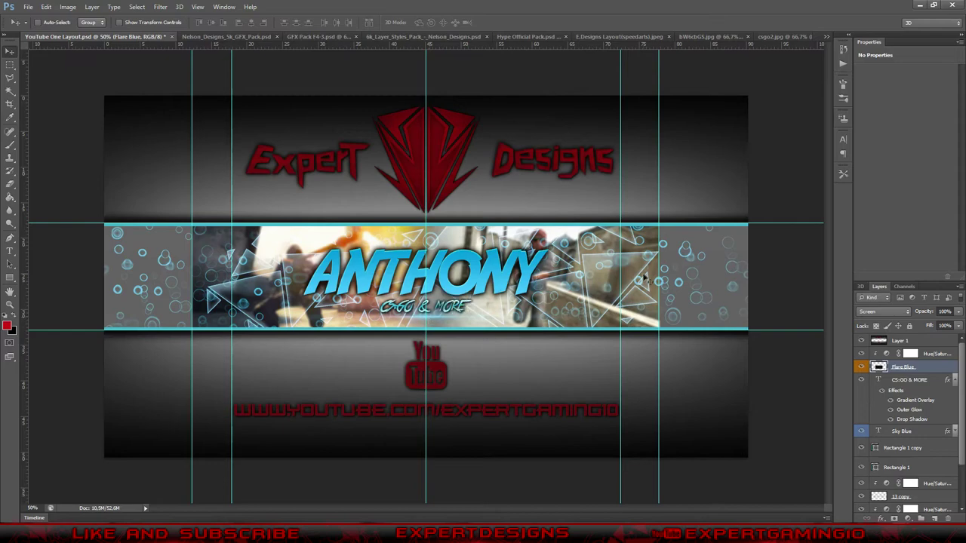
# - Copy particle layer 5 from the Nelson Designs GFX pack beneath the banner's name text and set it to Screen
pyautogui.click(226, 36)
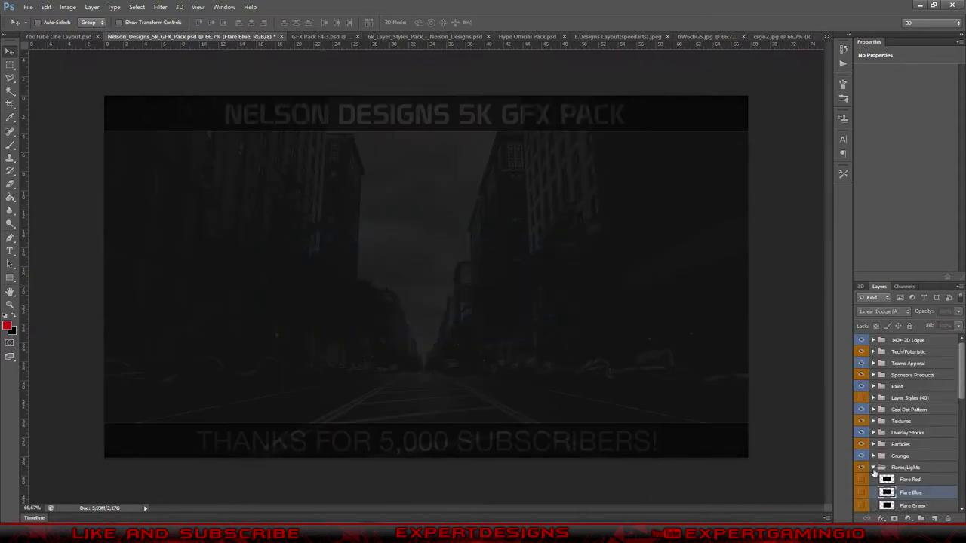
pyautogui.moveTo(864, 510); pyautogui.dragTo(912, 370)
pyautogui.moveTo(913, 458); pyautogui.dragTo(910, 449)
pyautogui.click(885, 310)
pyautogui.click(879, 134)
# - Duplicate particle layer 5 as "5 copy" towards the banner's other side, merge both layers and set the result to Screen
pyautogui.rightClick(898, 441)
pyautogui.click(853, 96)
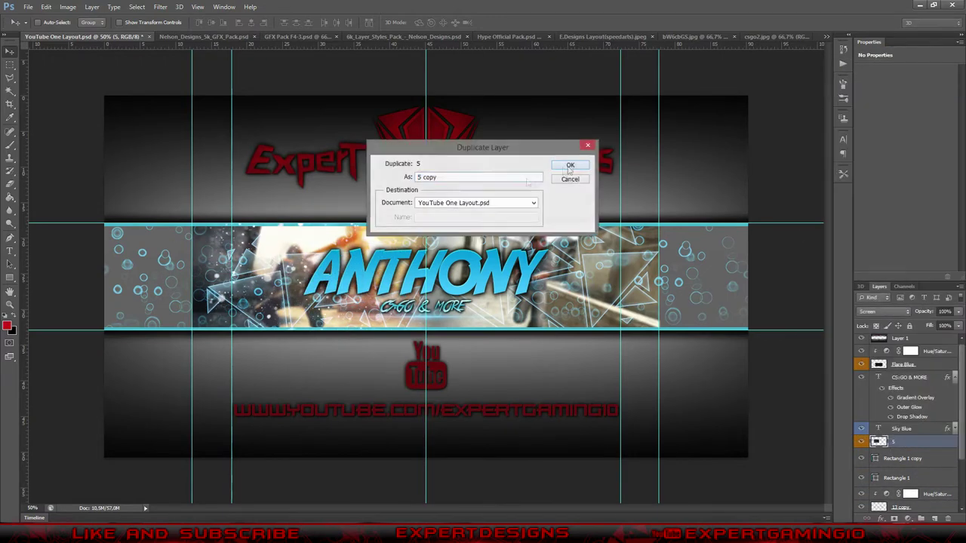
pyautogui.click(565, 162)
pyautogui.rightClick(909, 443)
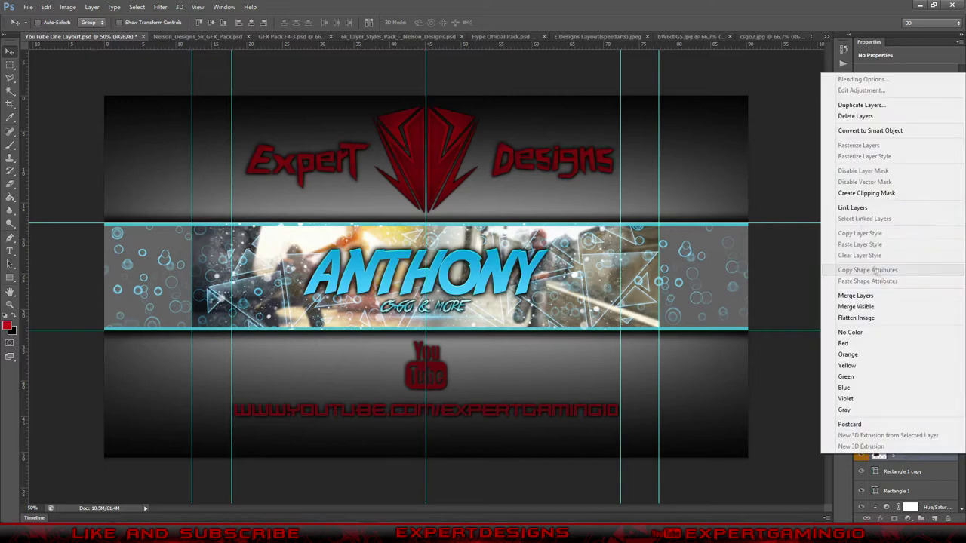
pyautogui.click(875, 189)
pyautogui.rightClick(909, 447)
pyautogui.click(876, 189)
pyautogui.rightClick(910, 447)
pyautogui.click(868, 238)
pyautogui.click(885, 311)
# - Add a Hue/Saturation adjustment above the merged particle layer and clip it to that layer
pyautogui.scroll(-3, 882, 315)
pyautogui.click(906, 519)
pyautogui.click(894, 408)
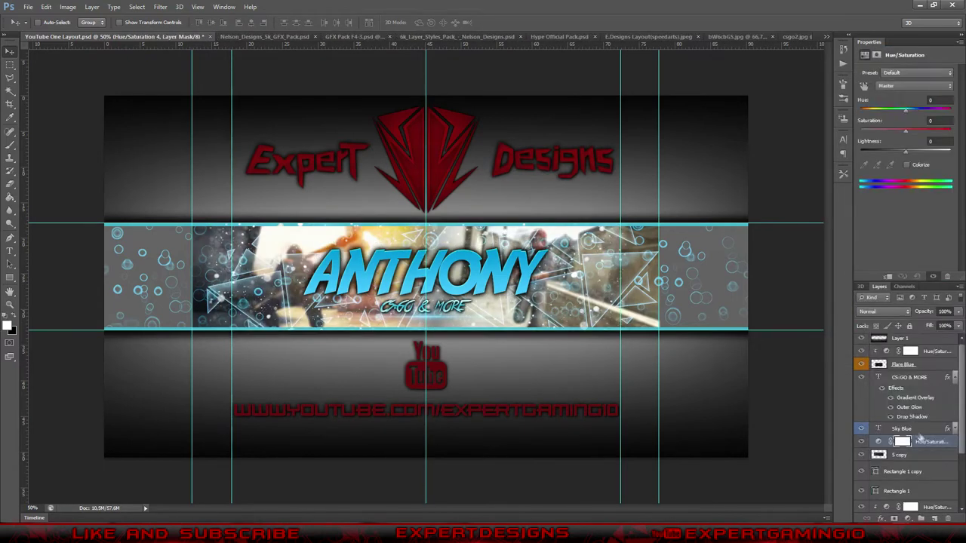
pyautogui.moveTo(930, 133); pyautogui.dragTo(926, 132)
# - Scale the 5 copy particle layer to about 166% so it spans the banner strip, and lower its opacity
pyautogui.click(898, 455)
pyautogui.hotkey('ctrl', 't')
pyautogui.moveTo(634, 193); pyautogui.dragTo(785, 170)
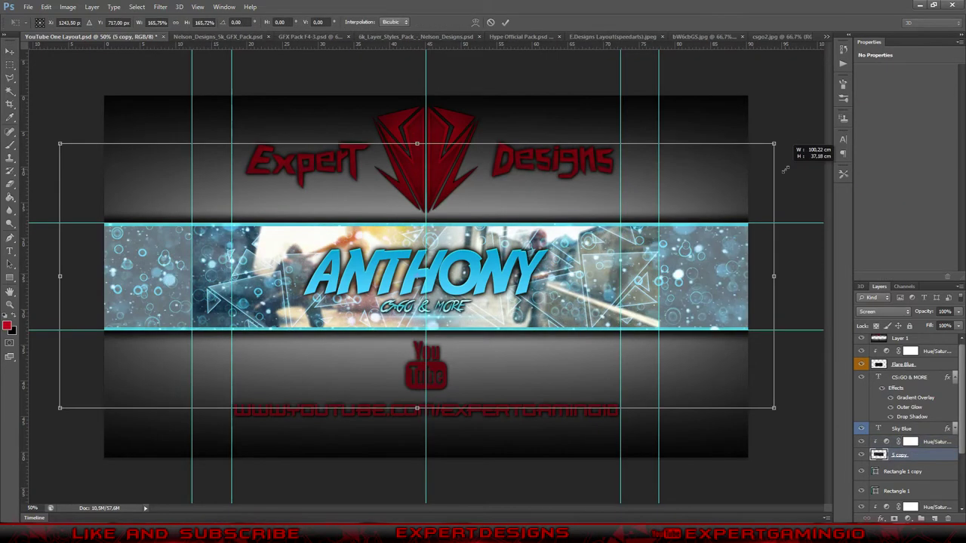
pyautogui.press('Return')
pyautogui.click(884, 311)
pyautogui.click(958, 313)
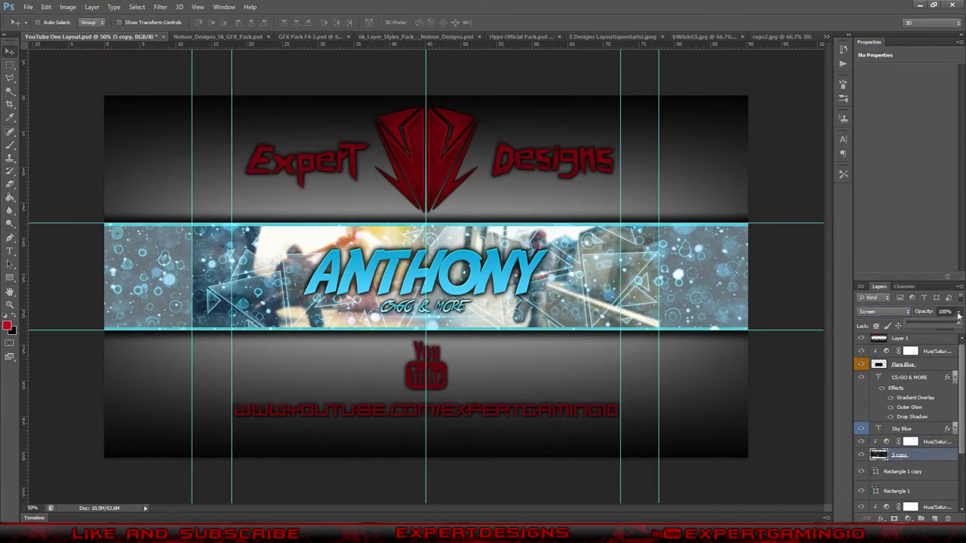
pyautogui.moveTo(958, 317); pyautogui.dragTo(934, 323)
# - Preview candidate texture and background layers in the Nelson Designs GFX pack, starting with the Textures group
pyautogui.click(218, 37)
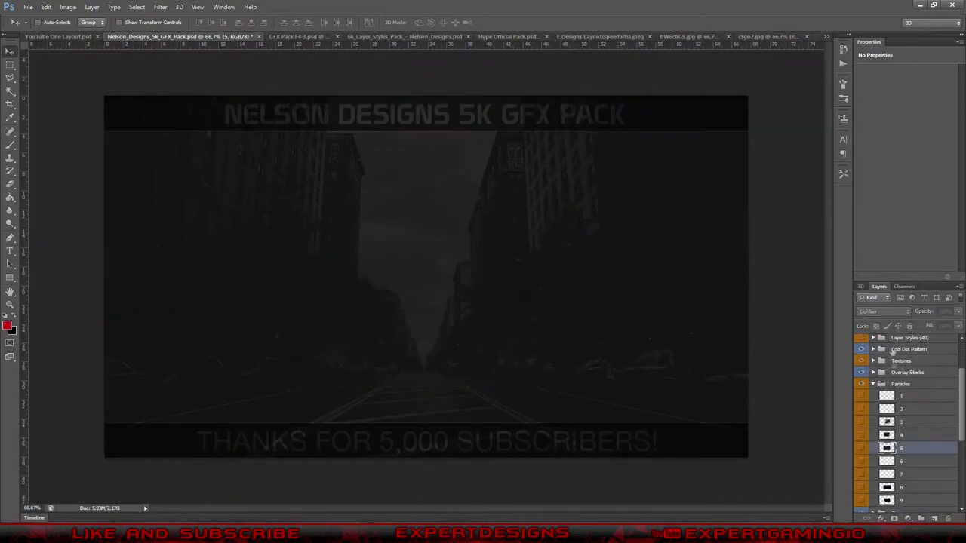
pyautogui.click(863, 490)
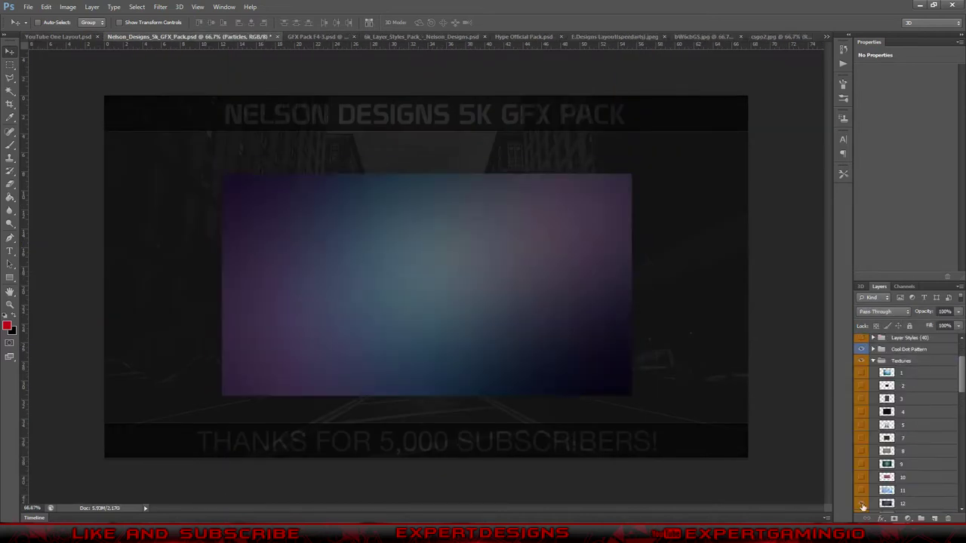
pyautogui.click(863, 490)
pyautogui.scroll(-3, 860, 422)
pyautogui.click(859, 393)
pyautogui.click(859, 393)
pyautogui.scroll(3, 868, 392)
pyautogui.click(873, 385)
pyautogui.scroll(-3, 873, 385)
pyautogui.click(861, 466)
pyautogui.click(861, 466)
# - Preview layers in the GFX pack's Overlay Stocks group to find another overlay for the banner
pyautogui.click(873, 354)
pyautogui.scroll(-3, 862, 453)
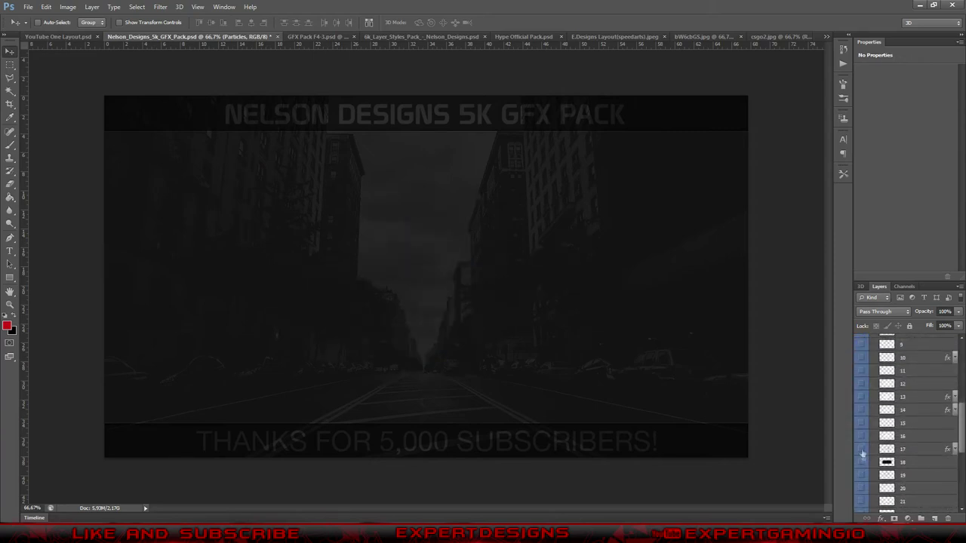
pyautogui.click(864, 468)
pyautogui.click(864, 468)
pyautogui.scroll(1, 864, 452)
pyautogui.click(863, 447)
pyautogui.click(863, 447)
pyautogui.click(862, 421)
pyautogui.click(863, 421)
pyautogui.click(863, 408)
pyautogui.click(862, 408)
pyautogui.click(863, 421)
# - Copy Overlay Stocks layer 15 into the banner above the particle layer and shift it towards the strip's left side
pyautogui.click(862, 434)
pyautogui.click(64, 36)
pyautogui.moveTo(341, 255); pyautogui.dragTo(239, 271)
pyautogui.scroll(3, 905, 408)
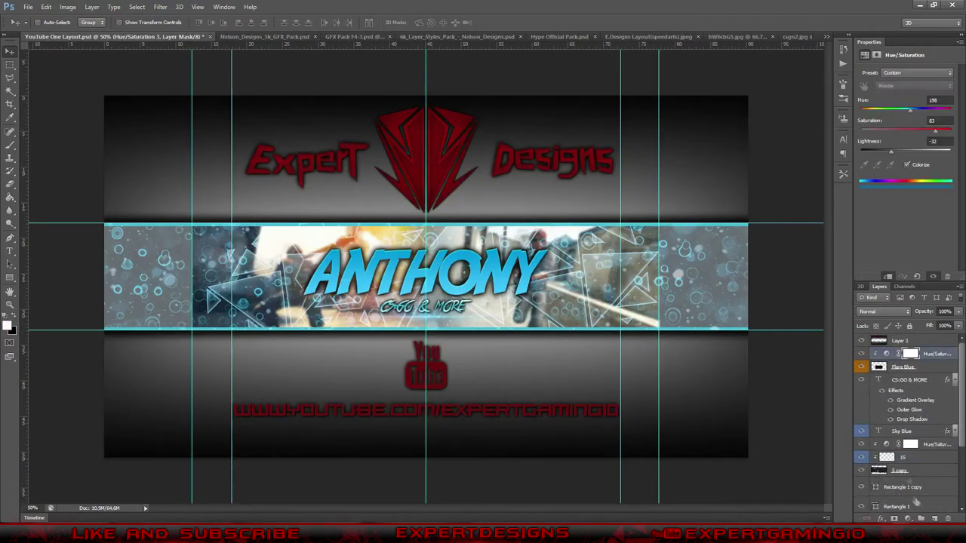
# - Add a layer above the flare's Hue/Saturation adjustment and stamp the ExpertDesigns signature brush on it in white
pyautogui.click(900, 353)
pyautogui.press('b')
pyautogui.click(46, 23)
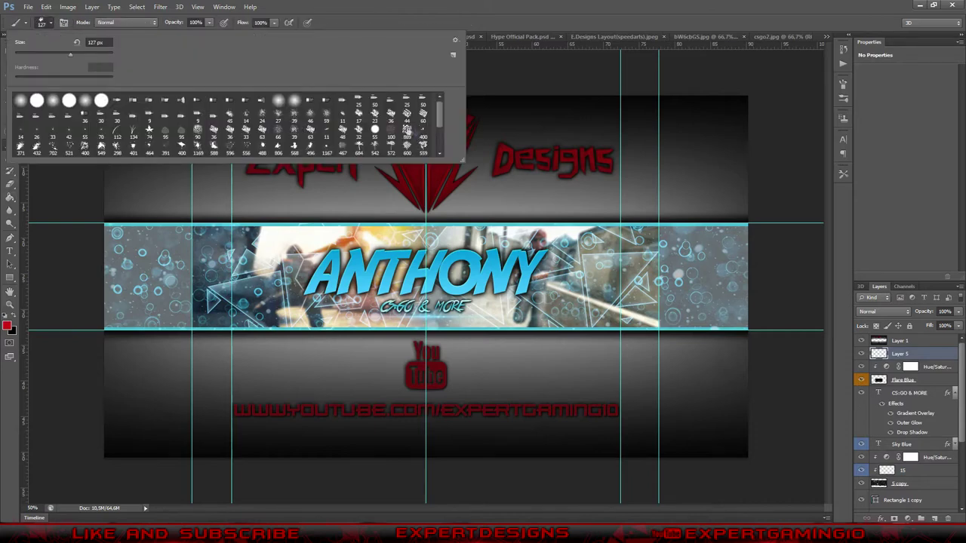
pyautogui.press('Escape')
pyautogui.click(7, 326)
pyautogui.click(649, 192)
pyautogui.click(873, 190)
# - Enlarge the ExpertDesigns signature and position it in the lower-right part of the banner strip
pyautogui.hotkey('ctrl', 't')
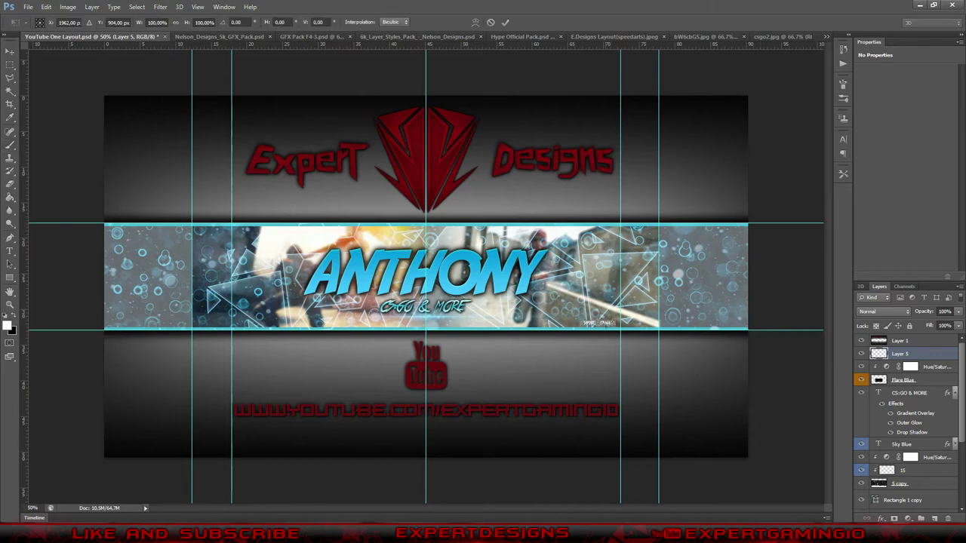
pyautogui.hotkey('ctrl', '+')
pyautogui.press('Return')
pyautogui.press('v')
pyautogui.moveTo(652, 342); pyautogui.dragTo(645, 338)
# - Give the signature a black outer glow at 91% opacity and 16 px size, and set the layer opacity to 75%
pyautogui.rightClick(915, 353)
pyautogui.rightClick(904, 353)
pyautogui.click(800, 148)
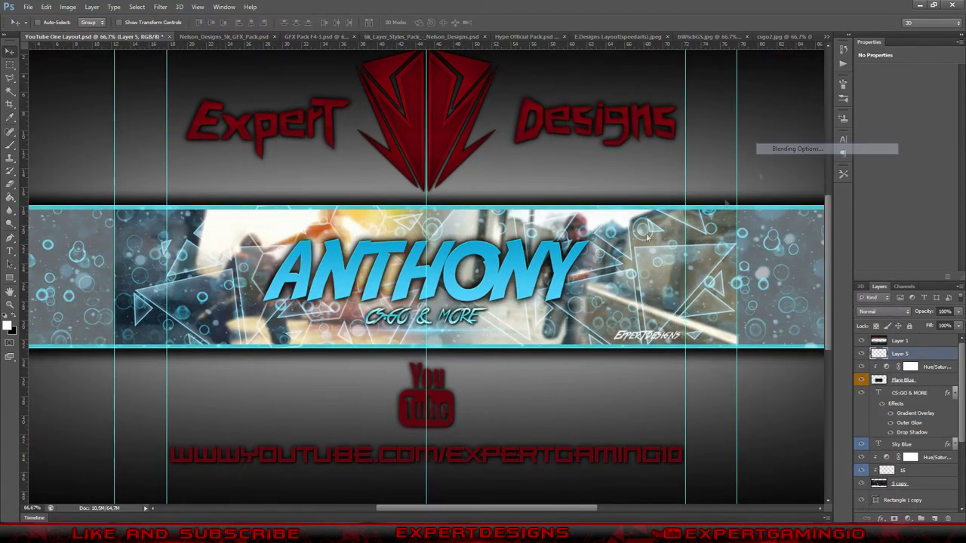
pyautogui.click(79, 287)
pyautogui.click(176, 202)
pyautogui.click(874, 178)
pyautogui.click(191, 243)
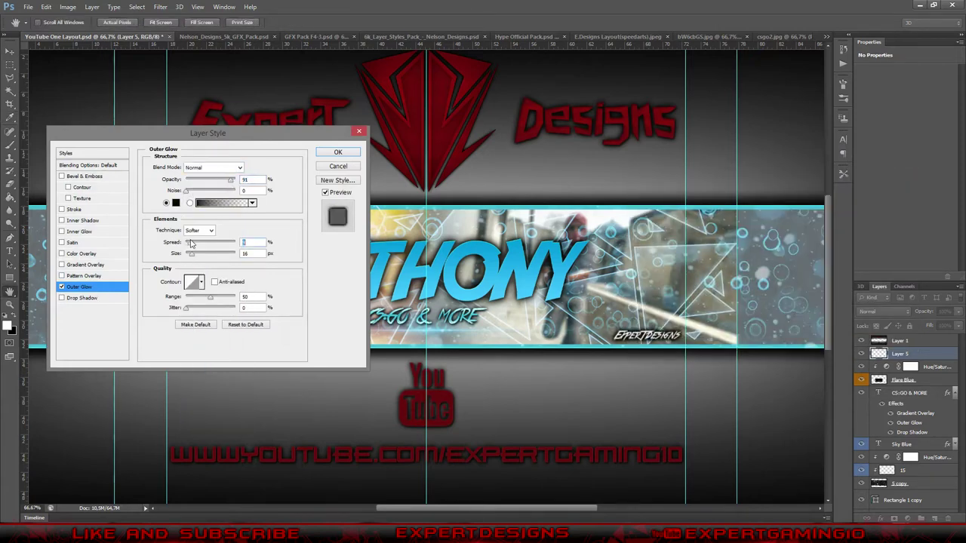
pyautogui.click(338, 153)
pyautogui.hotkey('ctrl', '+')
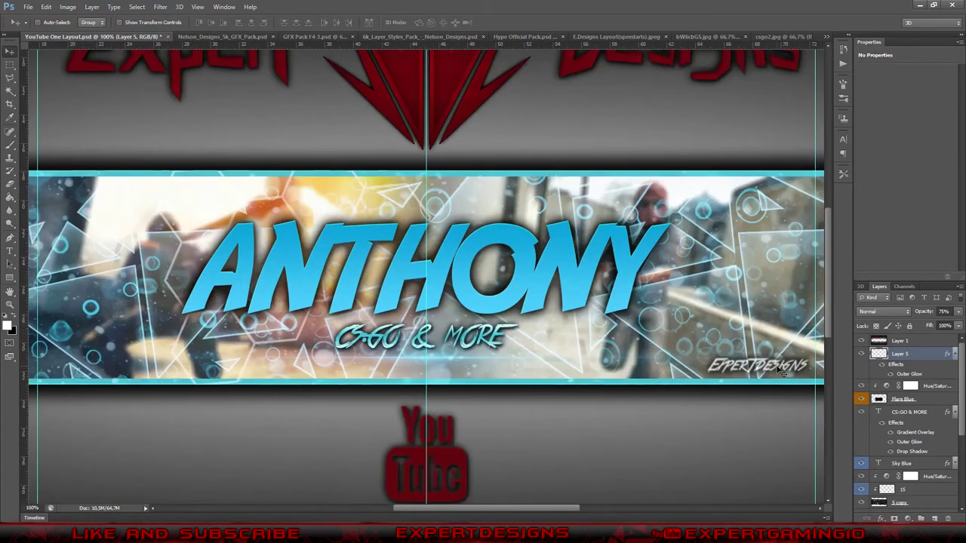
pyautogui.hotkey('ctrl', '-')
pyautogui.hotkey('ctrl', '-')
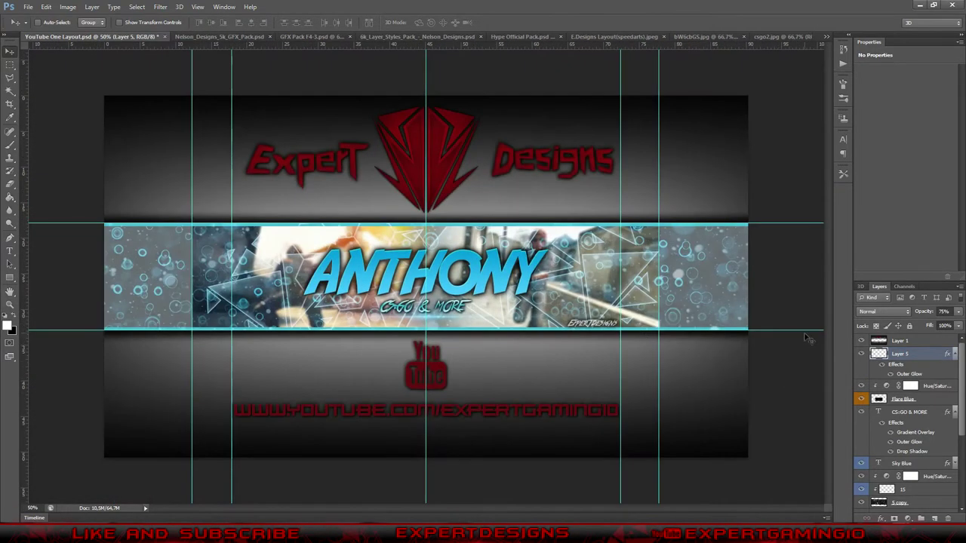
# - Set up the hexagon pattern brush at 1753 px with light blue #85c7da as the foreground colour
pyautogui.click(11, 145)
pyautogui.click(41, 23)
pyautogui.scroll(-2, 219, 136)
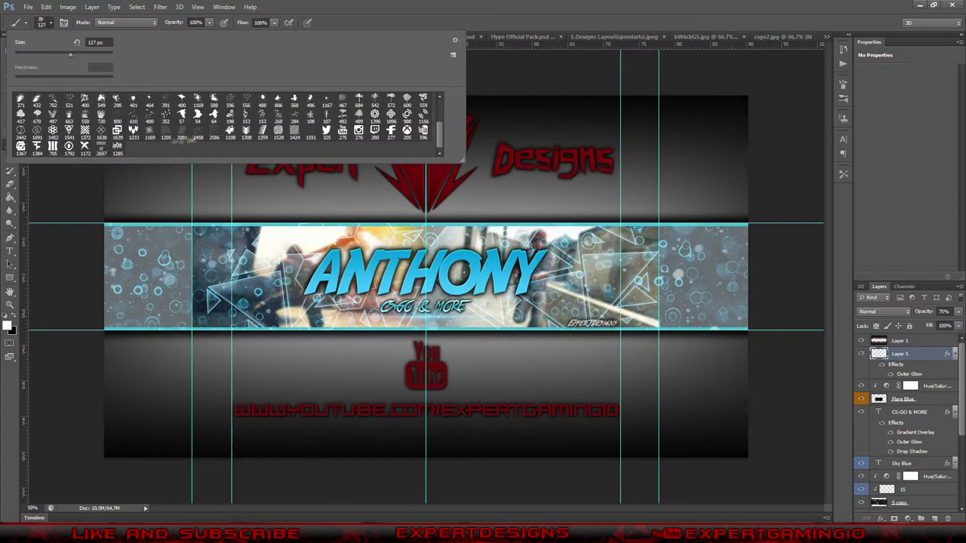
pyautogui.moveTo(93, 53); pyautogui.dragTo(71, 54)
pyautogui.click(8, 326)
pyautogui.click(690, 218)
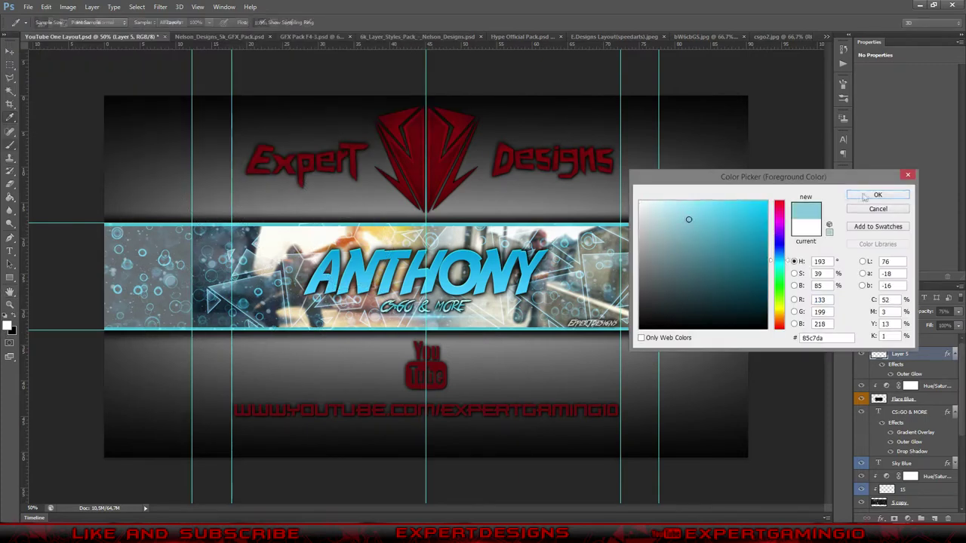
pyautogui.click(876, 190)
pyautogui.click(41, 23)
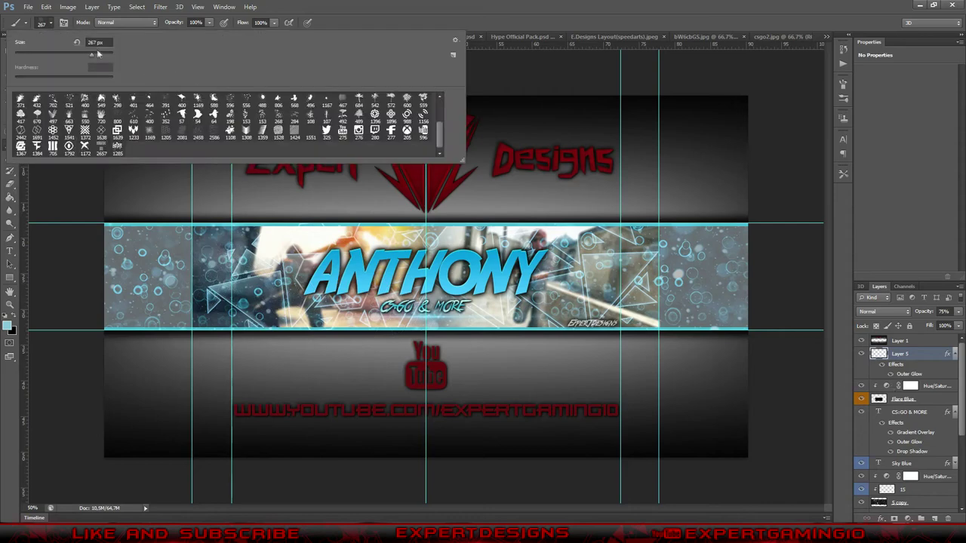
pyautogui.moveTo(107, 56); pyautogui.dragTo(110, 54)
# - Try stamping the hexagon pattern over the banner strip on the signature layer, and undo it
pyautogui.click(426, 275)
pyautogui.click(588, 276)
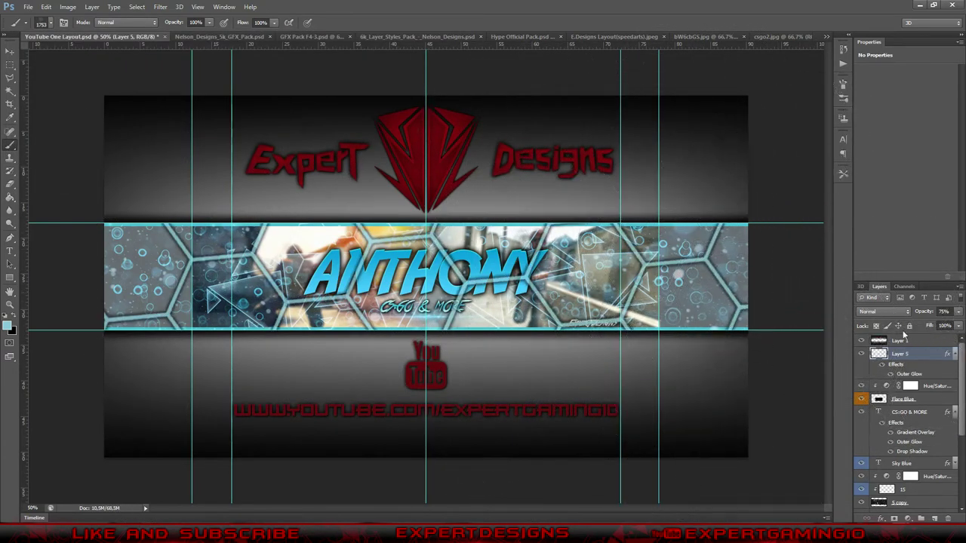
pyautogui.press('Delete')
# - Add a new layer directly below the name text and stamp the hexagon pattern across the banner strip
pyautogui.scroll(1, 906, 415)
pyautogui.click(921, 518)
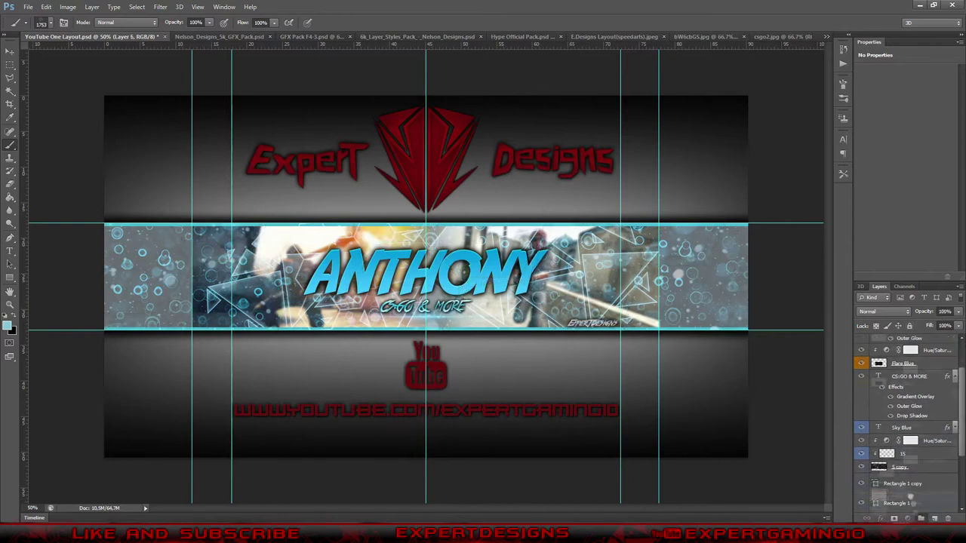
pyautogui.click(426, 275)
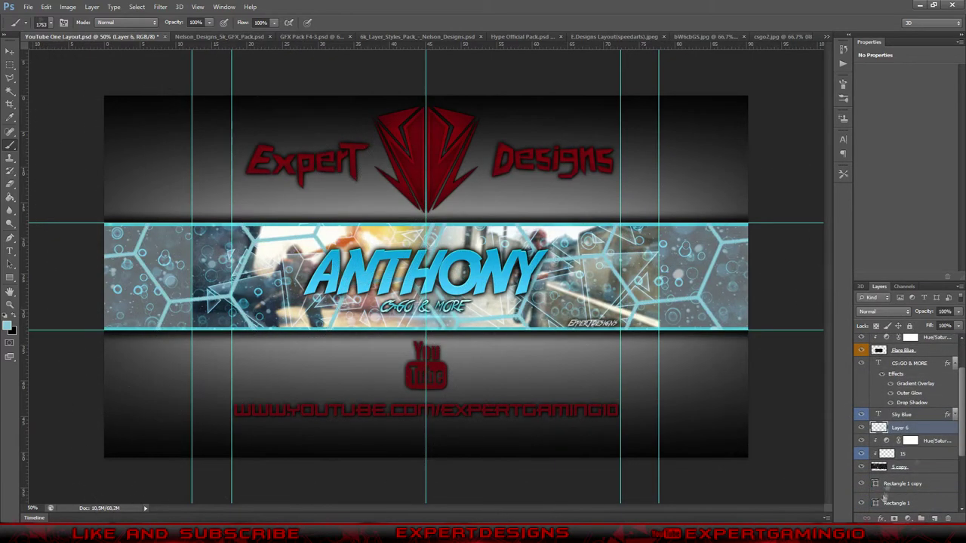
# - Add a black outer glow to the hexagon layer, increasing its spread and size
pyautogui.doubleClick(928, 429)
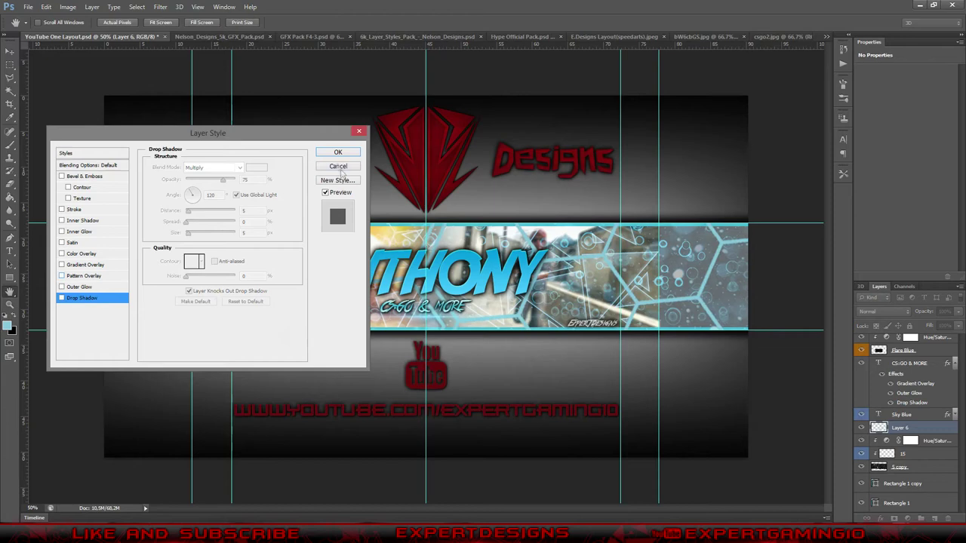
pyautogui.click(340, 167)
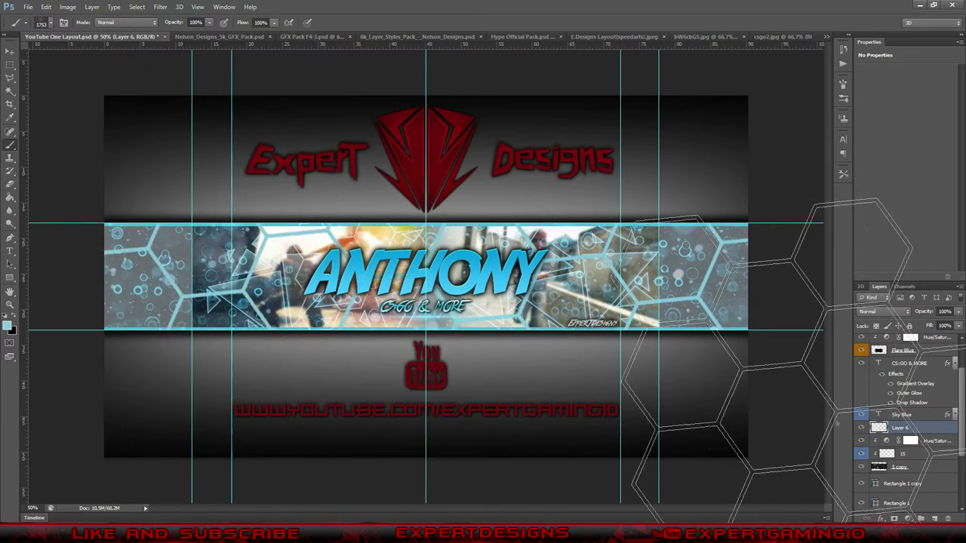
pyautogui.doubleClick(909, 393)
pyautogui.click(176, 202)
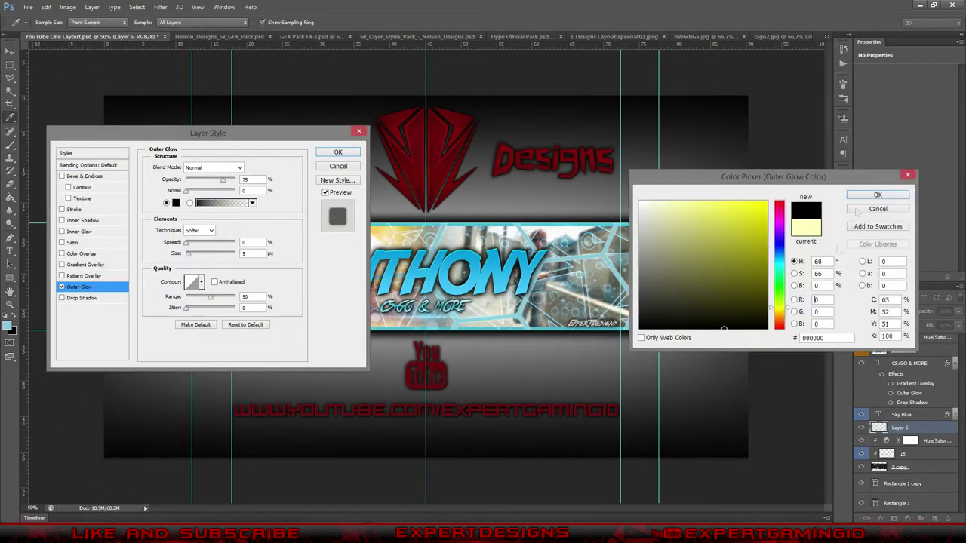
pyautogui.click(860, 210)
pyautogui.moveTo(188, 243); pyautogui.dragTo(190, 244)
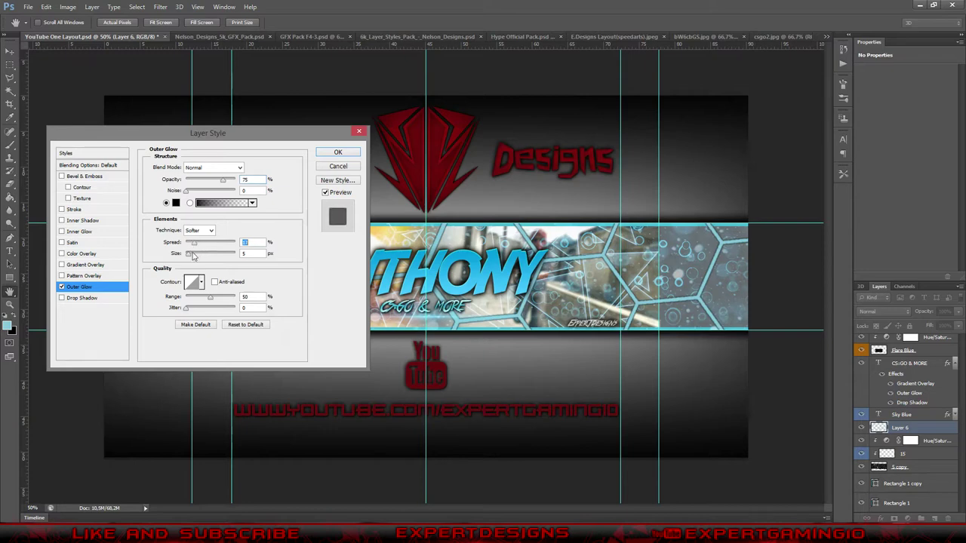
pyautogui.moveTo(199, 253); pyautogui.dragTo(194, 255)
pyautogui.press('Return')
# - Move the hexagon layer down the stack to just below Rectangle 1
pyautogui.hotkey('ctrl', '[')
pyautogui.hotkey('ctrl', '[')
pyautogui.hotkey('ctrl', '[')
pyautogui.hotkey('ctrl', '[')
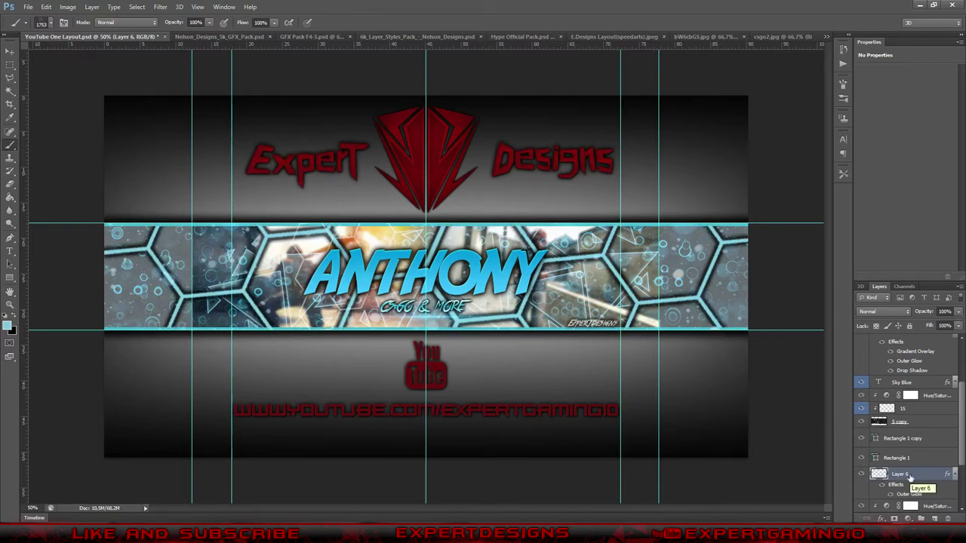
# - Apply a cyan #51c3d4 colour overlay to the hexagon layer and lower its opacity to about 48%
pyautogui.doubleClick(911, 477)
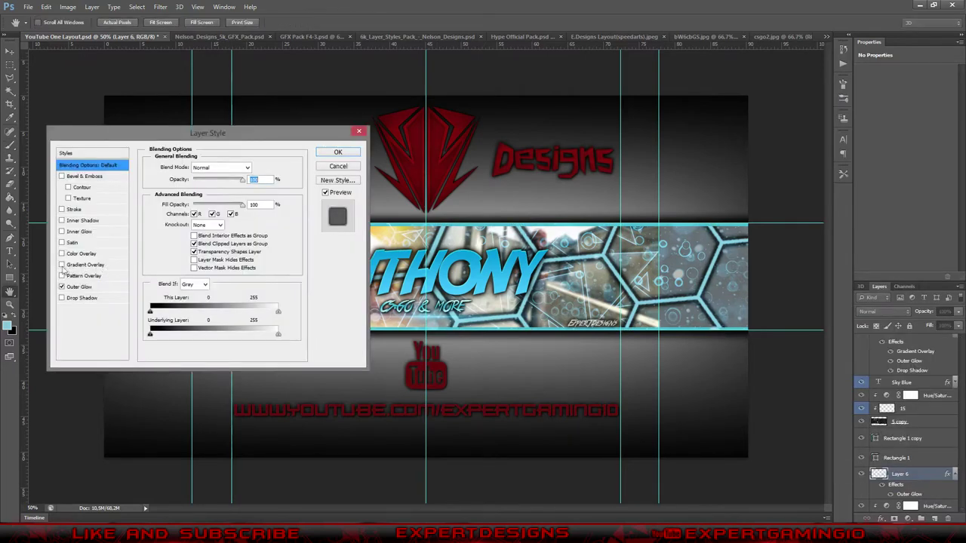
pyautogui.click(81, 253)
pyautogui.click(256, 166)
pyautogui.click(725, 223)
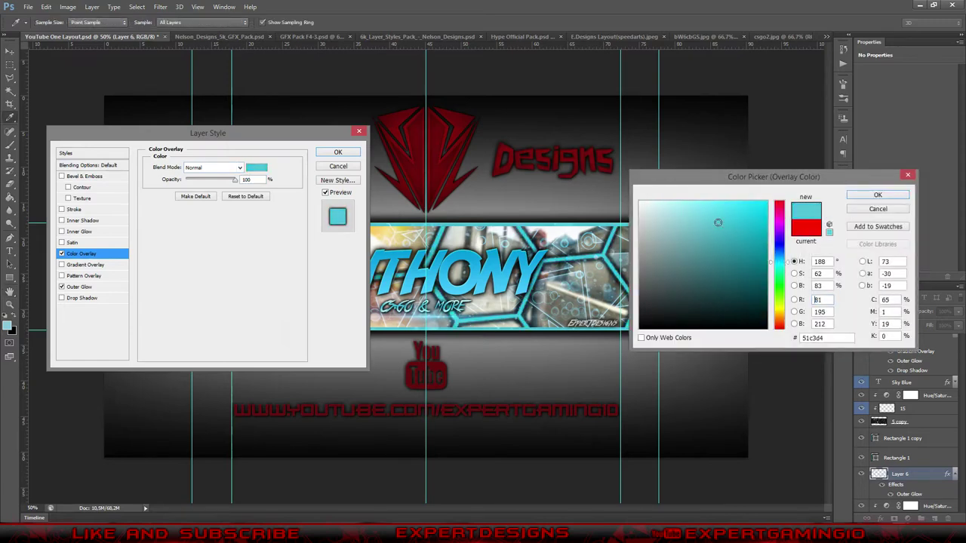
pyautogui.click(868, 195)
pyautogui.press('Return')
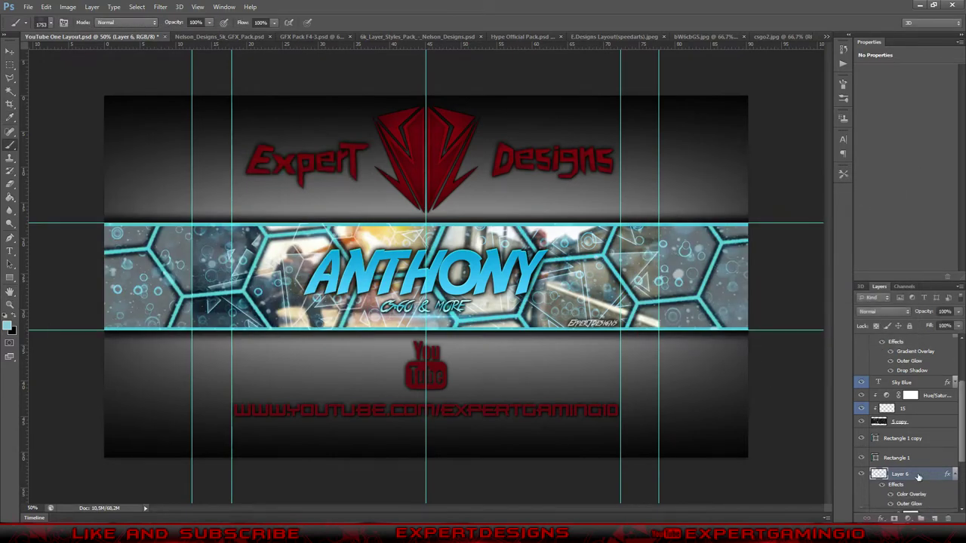
pyautogui.moveTo(957, 314); pyautogui.dragTo(932, 325)
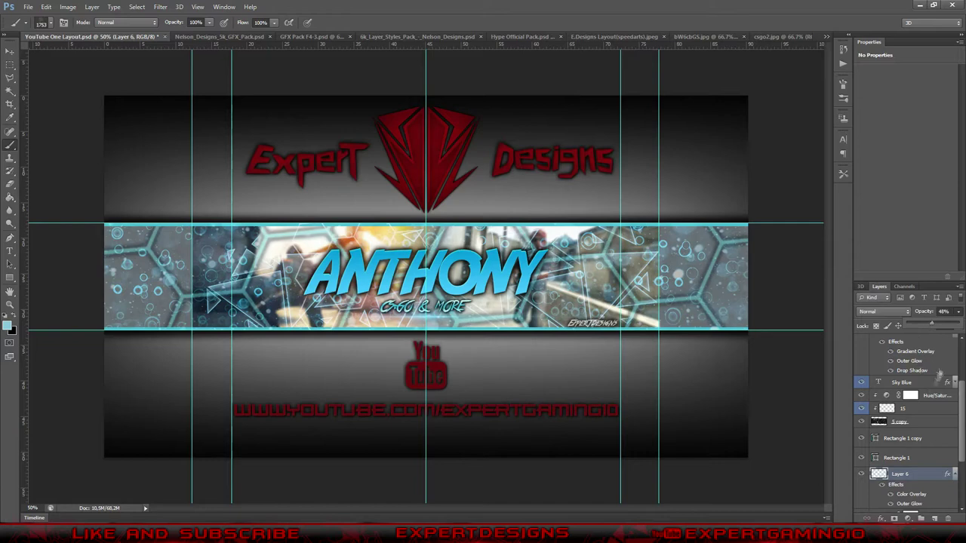
# - Scale up the 13 copy triangle layer so it covers the full width of the banner strip
pyautogui.scroll(-3, 938, 372)
pyautogui.click(902, 466)
pyautogui.hotkey('ctrl', 't')
pyautogui.moveTo(665, 174); pyautogui.dragTo(744, 133)
pyautogui.press('Return')
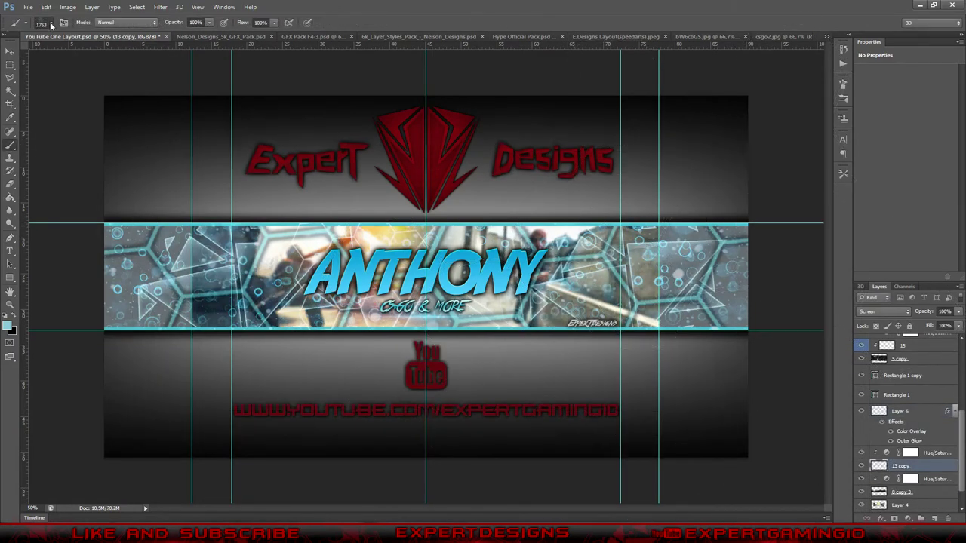
# - Add another new layer directly below the name text
pyautogui.hotkey('alt', ']')
pyautogui.hotkey('alt', ']')
pyautogui.hotkey('alt', ']')
pyautogui.hotkey('alt', ']')
pyautogui.hotkey('alt', ']')
pyautogui.hotkey('alt', ']')
pyautogui.hotkey('alt', ']')
pyautogui.hotkey('alt', ']')
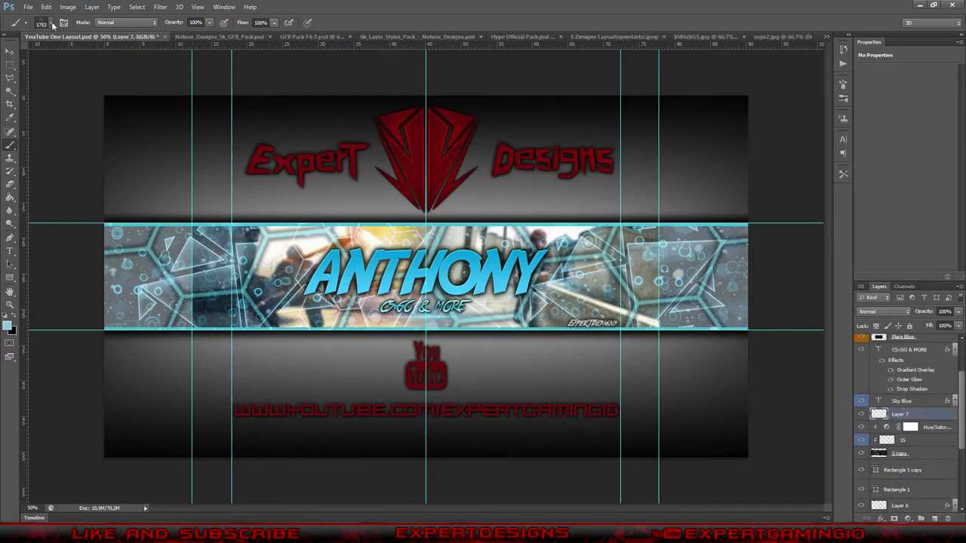
# - Try a 300 px bristle brush stamp on the new layer over the banner strip, and undo it
pyautogui.click(49, 22)
pyautogui.doubleClick(278, 136)
pyautogui.click(48, 23)
pyautogui.scroll(5, 120, 133)
pyautogui.doubleClick(122, 134)
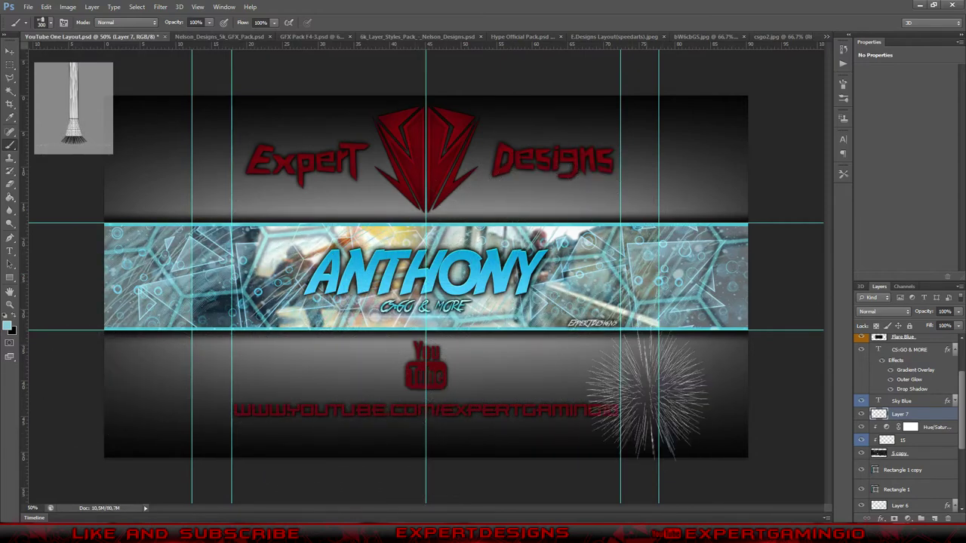
pyautogui.hotkey('ctrl', 'z')
# - Stamp the chevron line pattern brush on the new layer, then widen it and centre it behind the name
pyautogui.click(48, 23)
pyautogui.scroll(-3, 375, 125)
pyautogui.click(310, 140)
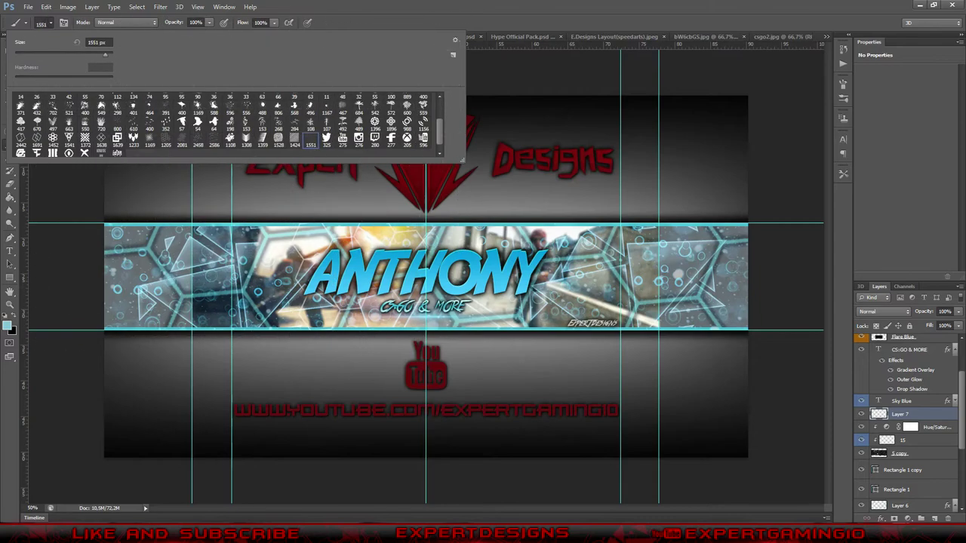
pyautogui.doubleClick(246, 140)
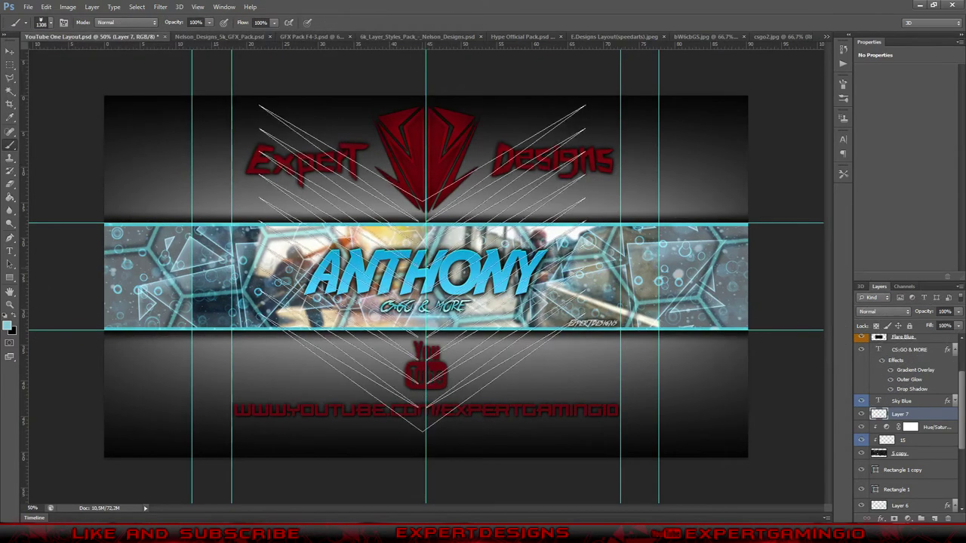
pyautogui.click(48, 22)
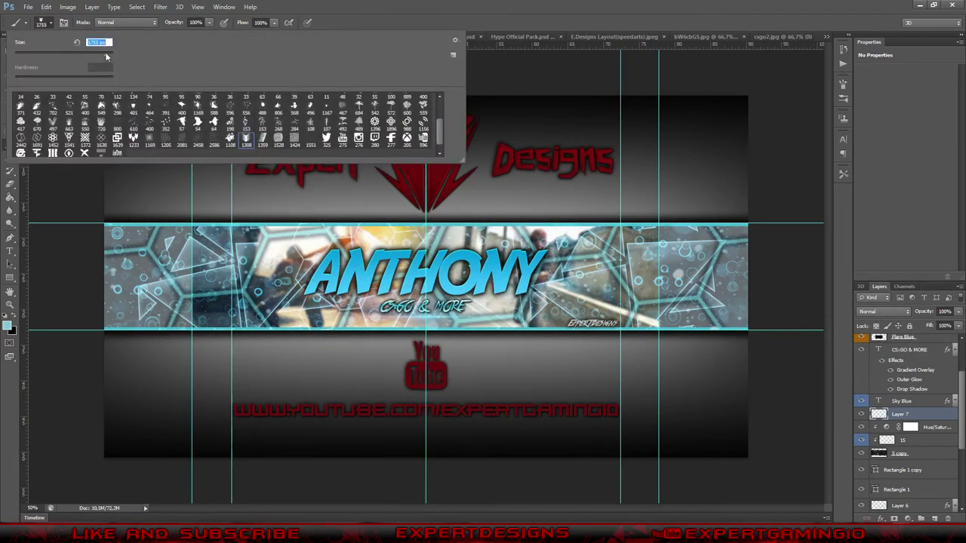
pyautogui.press('Return')
pyautogui.hotkey('ctrl', 't')
pyautogui.moveTo(530, 256); pyautogui.dragTo(682, 255)
pyautogui.press('Return')
pyautogui.moveTo(336, 292); pyautogui.dragTo(426, 293)
# - Add a black outer glow to the chevron pattern layer, and delete that layer
pyautogui.rightClick(899, 414)
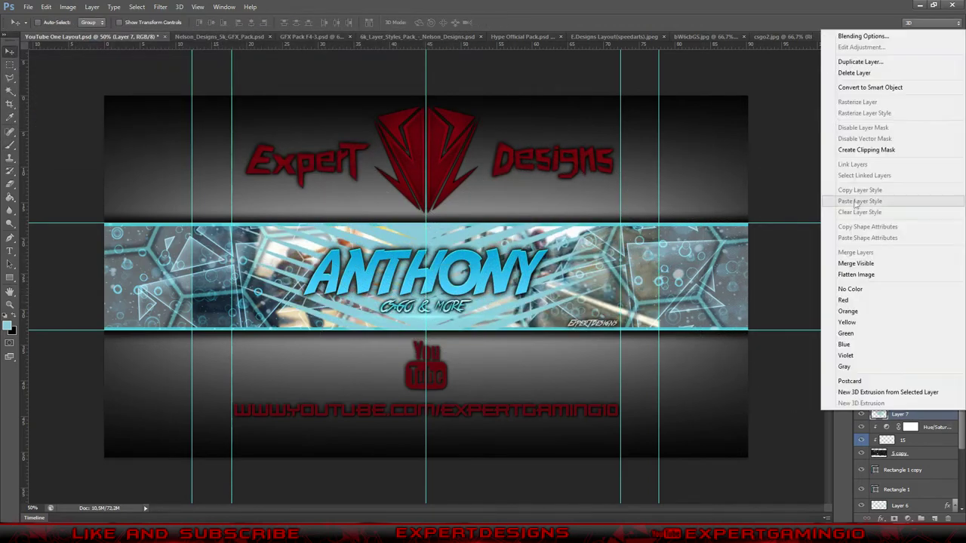
pyautogui.click(849, 34)
pyautogui.click(219, 167)
pyautogui.click(176, 202)
pyautogui.click(873, 194)
pyautogui.click(338, 152)
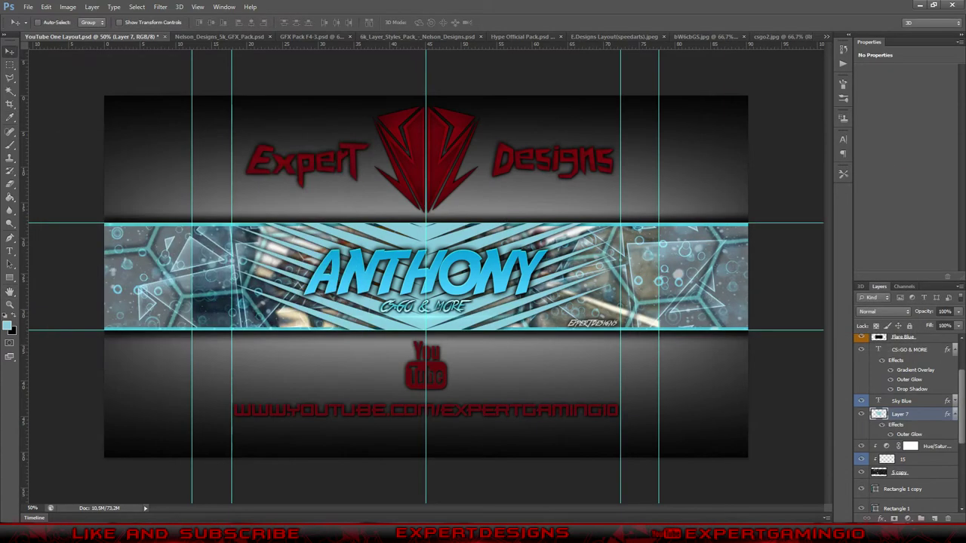
pyautogui.rightClick(899, 413)
pyautogui.click(852, 60)
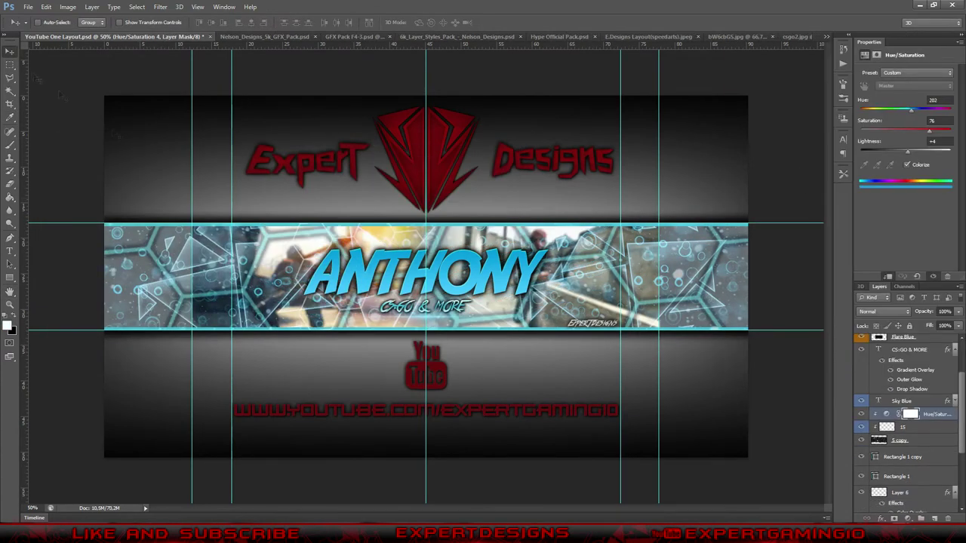
# - Find the Chain2 render in the open resource packs and copy it into the banner between Rectangle 1 and the hexagon layer
pyautogui.hotkey('ctrl', 'Tab')
pyautogui.hotkey('ctrl', 'Tab')
pyautogui.hotkey('ctrl', 'Tab')
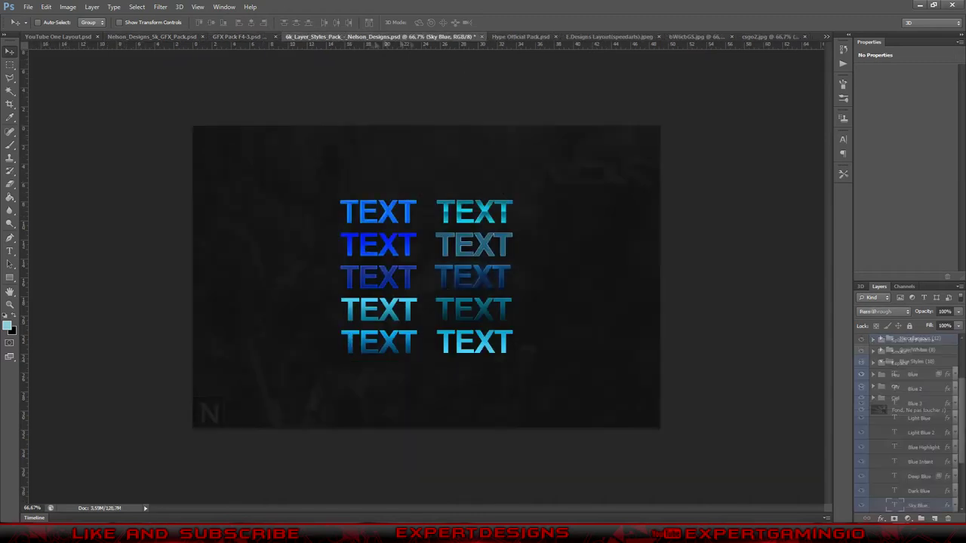
pyautogui.hotkey('ctrl', 'Tab')
pyautogui.click(866, 424)
pyautogui.scroll(-3, 866, 430)
pyautogui.scroll(-2, 867, 430)
pyautogui.click(861, 445)
pyautogui.click(861, 445)
pyautogui.click(914, 445)
pyautogui.moveTo(701, 464); pyautogui.dragTo(394, 302)
pyautogui.moveTo(904, 416); pyautogui.dragTo(904, 421)
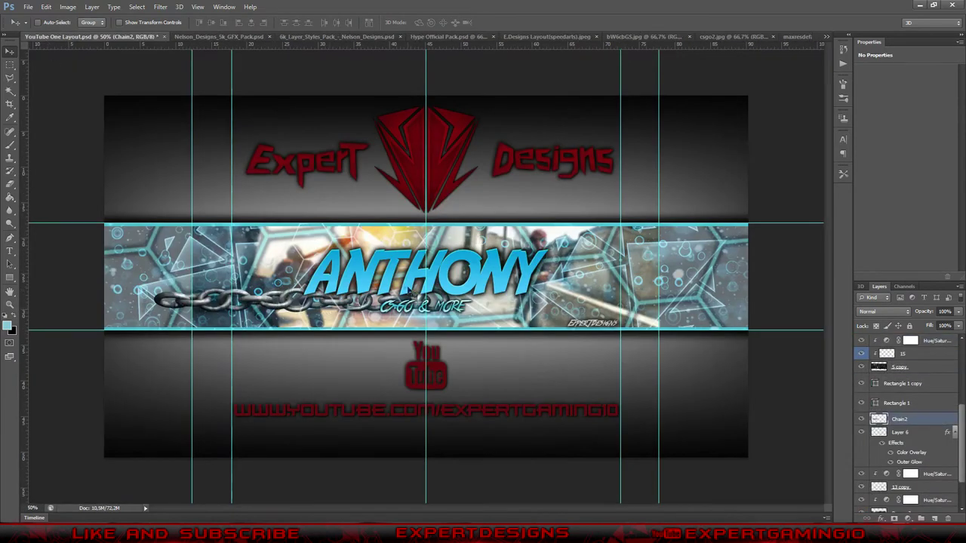
# - Shrink the Chain2 render and rotate it diagonally across the strip beside the start of the name
pyautogui.hotkey('ctrl', 't')
pyautogui.moveTo(364, 321); pyautogui.dragTo(241, 427)
pyautogui.press('Return')
pyautogui.hotkey('ctrl', 't')
pyautogui.moveTo(379, 428); pyautogui.dragTo(272, 386)
pyautogui.press('Return')
pyautogui.click(160, 6)
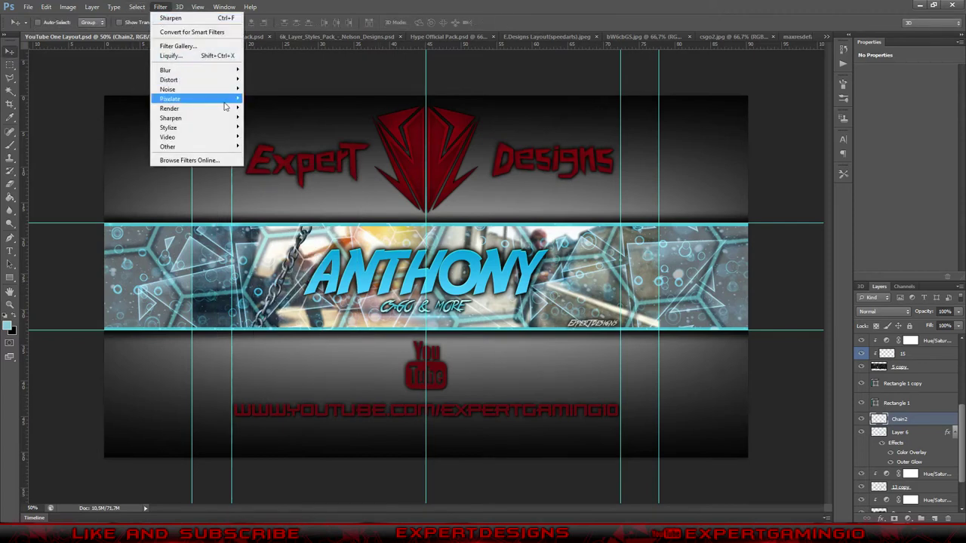
pyautogui.moveTo(226, 79)
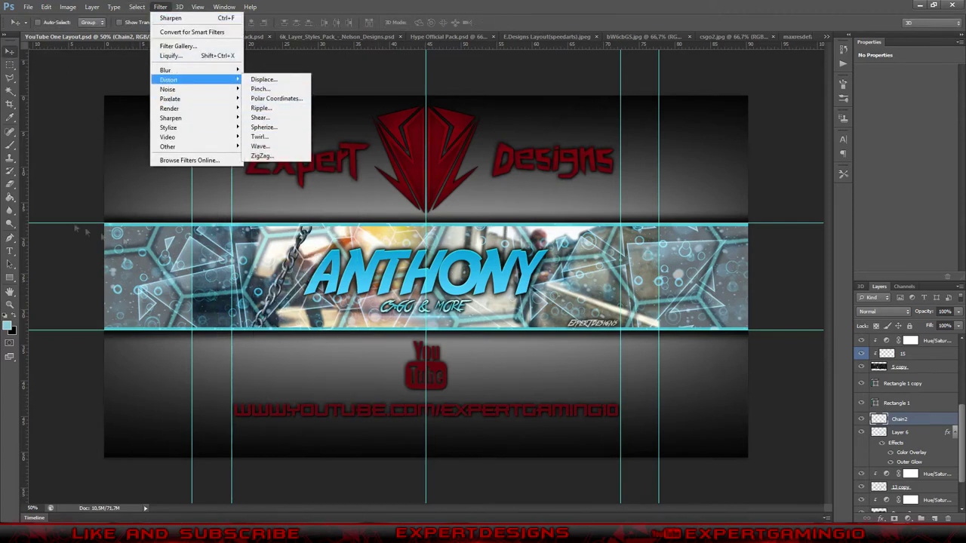
pyautogui.click(289, 248)
# - Transform the Chain2 render again to refine its angle and placement beside the name
pyautogui.hotkey('ctrl', 't')
pyautogui.moveTo(318, 267); pyautogui.dragTo(291, 283)
pyautogui.click(505, 22)
# - Duplicate the Chain2 layer and move the copy over the end of the name
pyautogui.click(959, 287)
pyautogui.click(853, 75)
pyautogui.click(566, 164)
pyautogui.press('v')
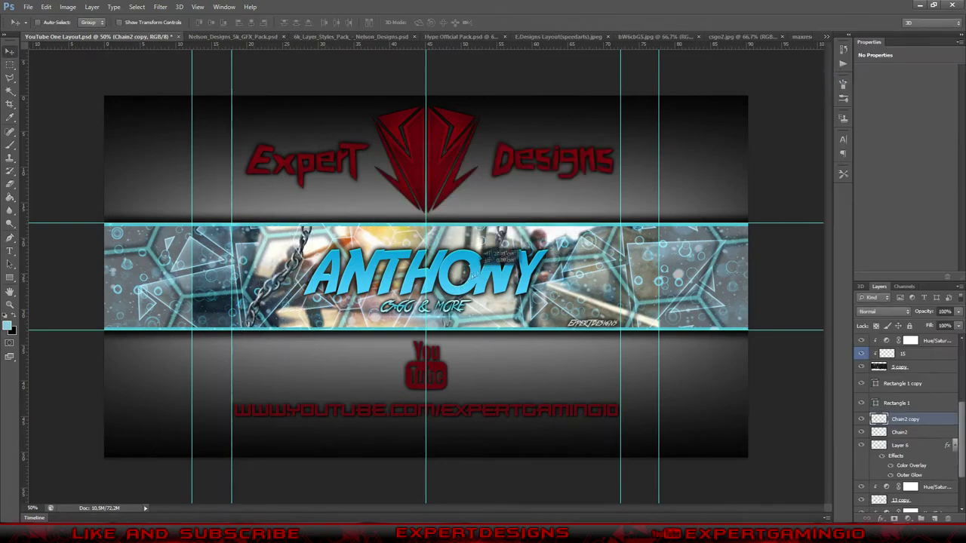
# - Enlarge and angle the Chain2 copy diagonally across the end of the name, and move its layer above the CS:GO & MORE text
pyautogui.hotkey('ctrl', 't')
pyautogui.moveTo(680, 166); pyautogui.dragTo(113, 227)
pyautogui.press('Return')
pyautogui.moveTo(905, 375); pyautogui.dragTo(905, 349)
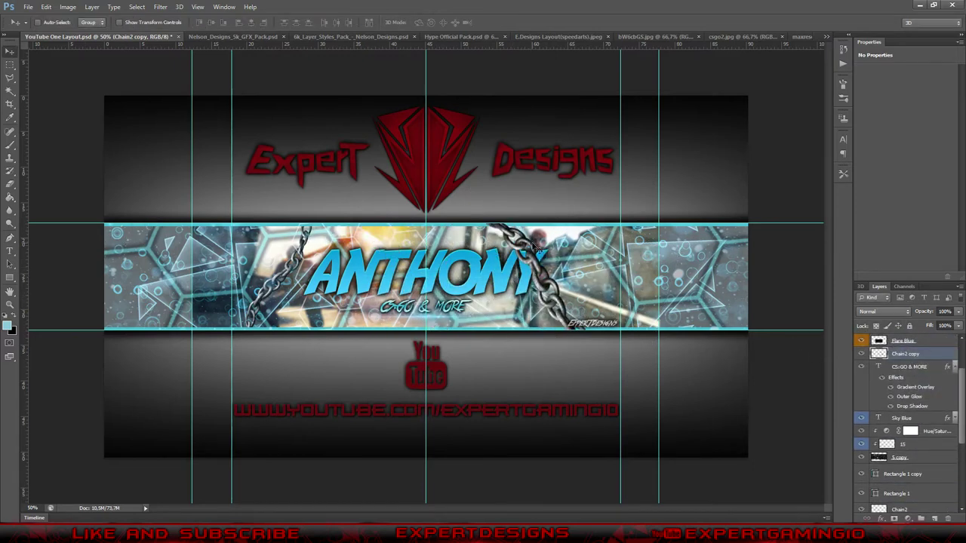
# - Merge the Chain2 and Chain2 copy layers into a single chain layer
pyautogui.scroll(-2, 934, 406)
pyautogui.rightClick(901, 379)
pyautogui.click(898, 371)
pyautogui.scroll(2, 900, 385)
pyautogui.rightClick(918, 383)
# - Apply a Motion Blur with a distance of 11 pixels to the Chain2 copy layer, adjusting the blur angle diagonally
pyautogui.click(157, 9)
pyautogui.moveTo(173, 70)
pyautogui.click(268, 156)
pyautogui.write('67')
pyautogui.press('Tab')
pyautogui.write('11')
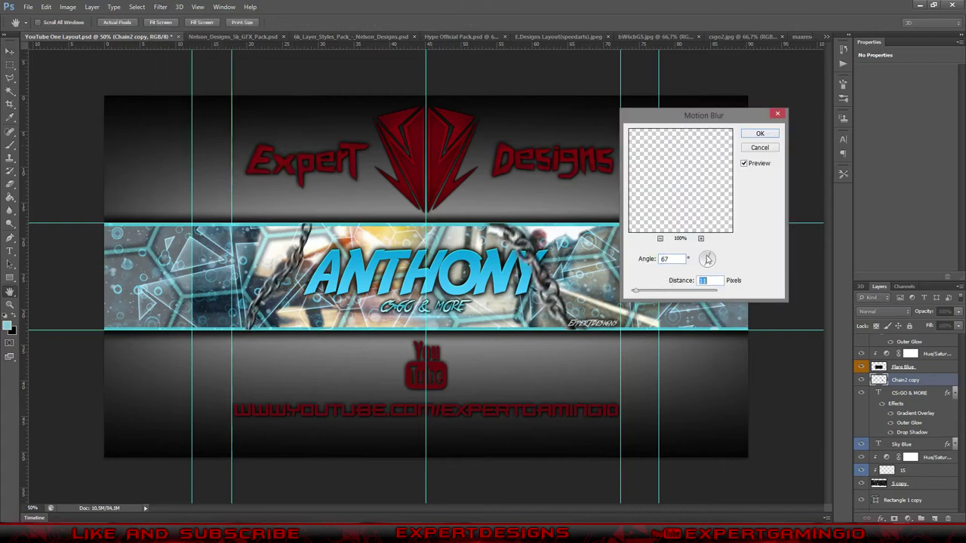
pyautogui.moveTo(706, 258); pyautogui.dragTo(709, 267)
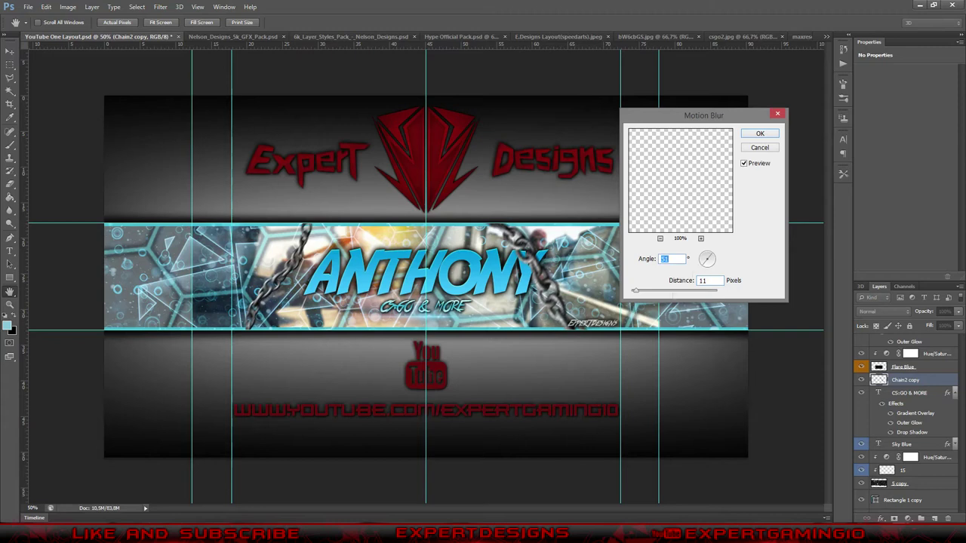
pyautogui.press('Return')
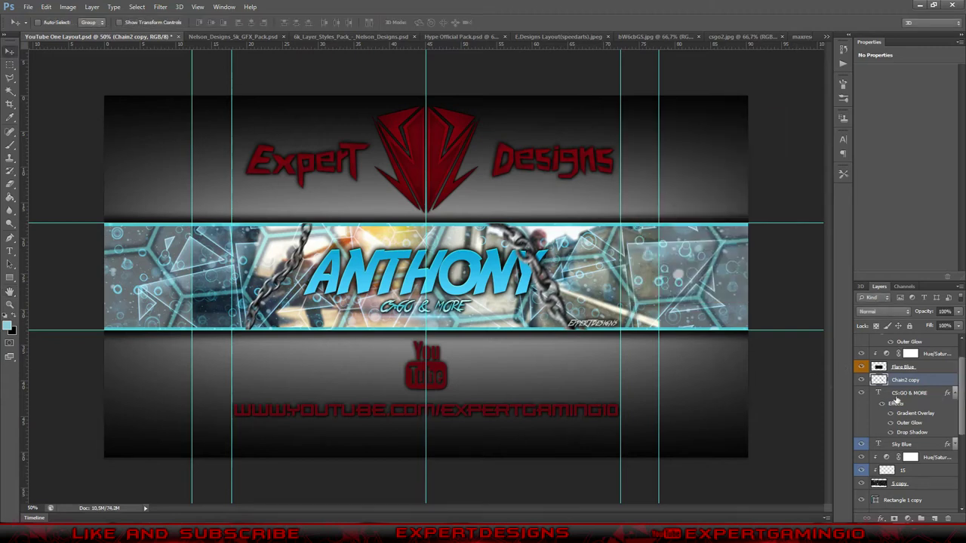
# - Set the Eraser brush size to 50 px for the Chain2 copy layer
pyautogui.press('e')
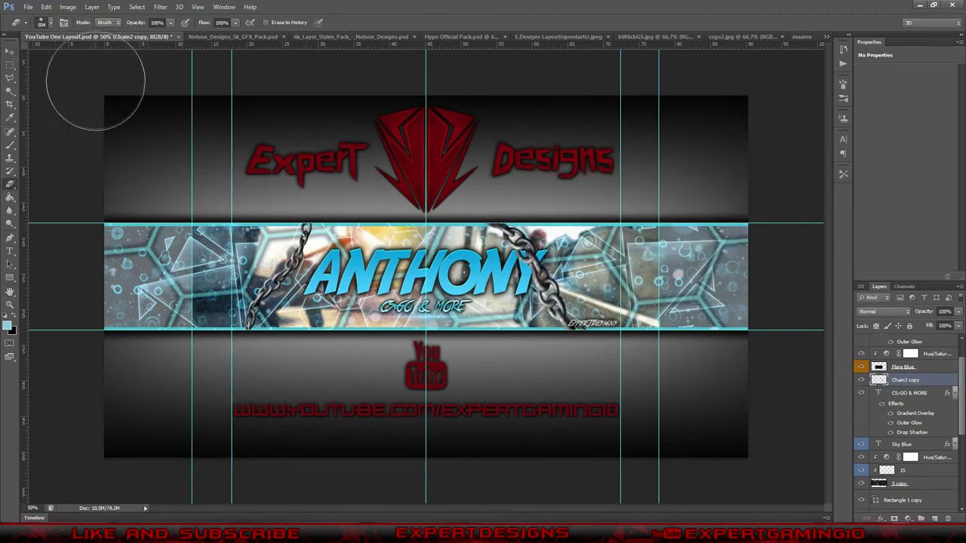
pyautogui.rightClick(96, 85)
pyautogui.press('Return')
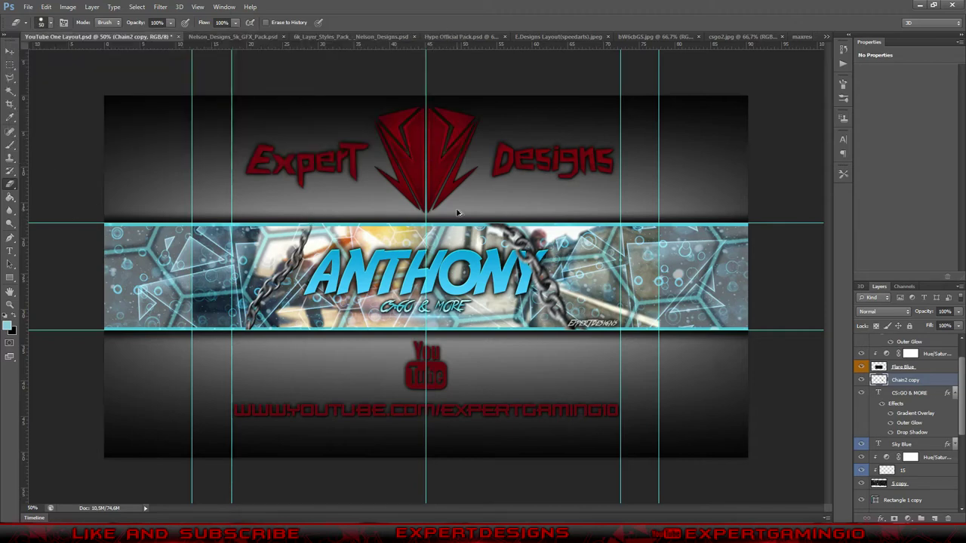
pyautogui.hotkey('ctrl', '+')
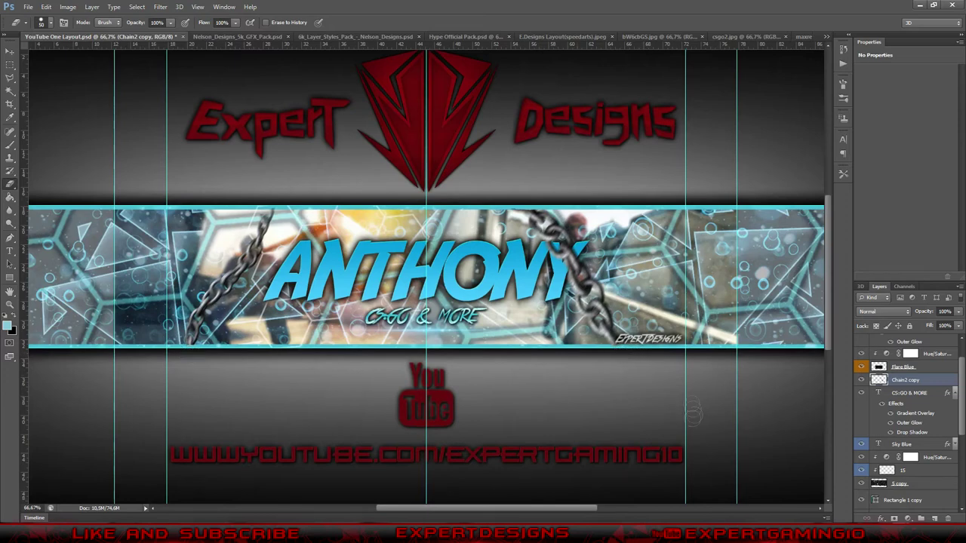
# - Apply a black 5 px outside stroke with reduced opacity to the Sky Blue name text layer
pyautogui.rightClick(902, 444)
pyautogui.click(868, 62)
pyautogui.click(74, 209)
pyautogui.moveTo(234, 205)
pyautogui.mouseDown()
pyautogui.moveTo(222, 205)
pyautogui.moveTo(235, 206)
pyautogui.mouseUp()
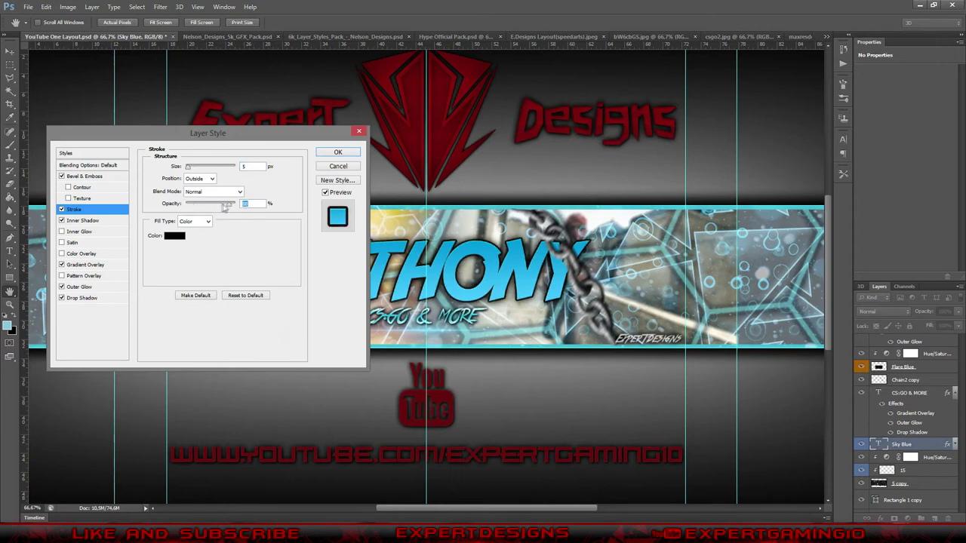
pyautogui.press('Return')
pyautogui.rightClick(939, 446)
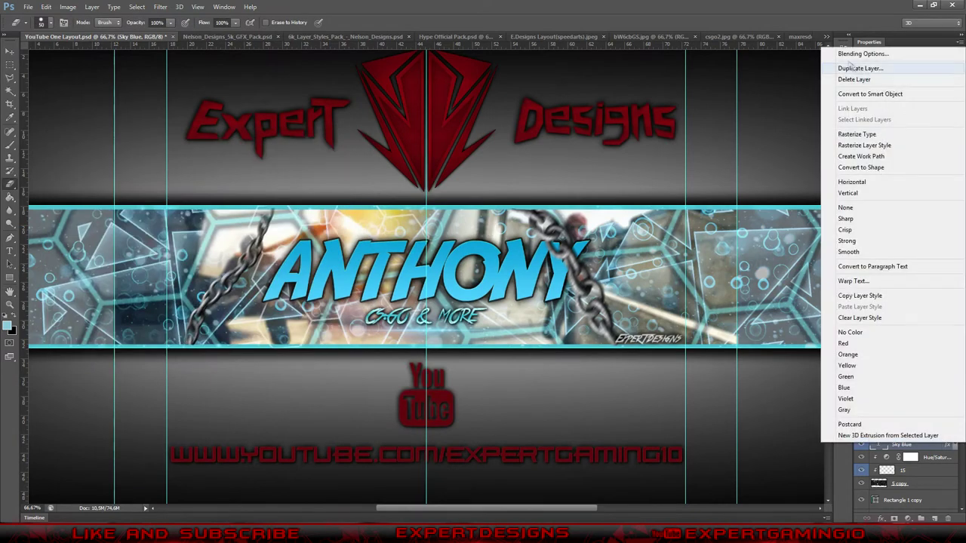
pyautogui.click(863, 54)
pyautogui.moveTo(235, 205); pyautogui.dragTo(219, 208)
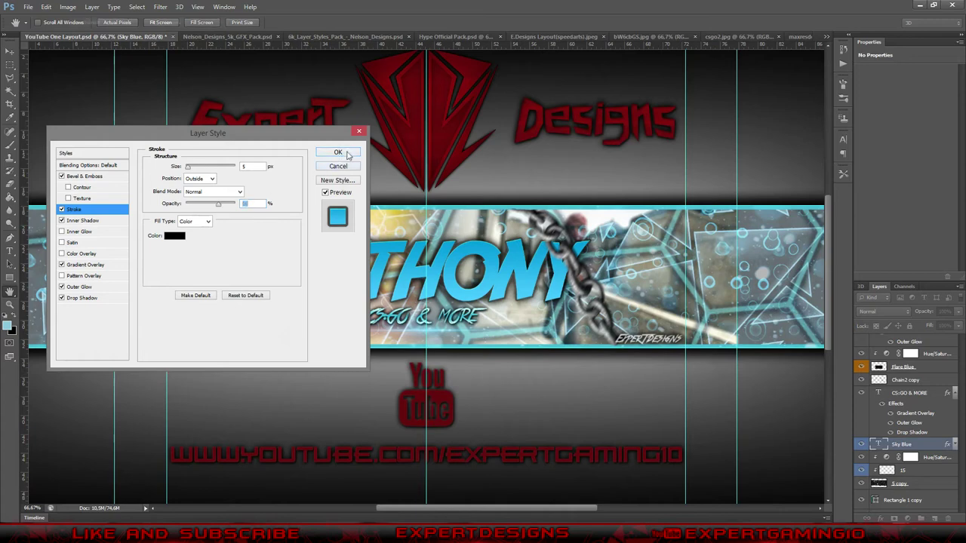
pyautogui.click(349, 154)
# - Add a black 2 px outside stroke at 55% opacity to the CS:GO & MORE text layer
pyautogui.rightClick(913, 392)
pyautogui.click(810, 134)
pyautogui.click(73, 209)
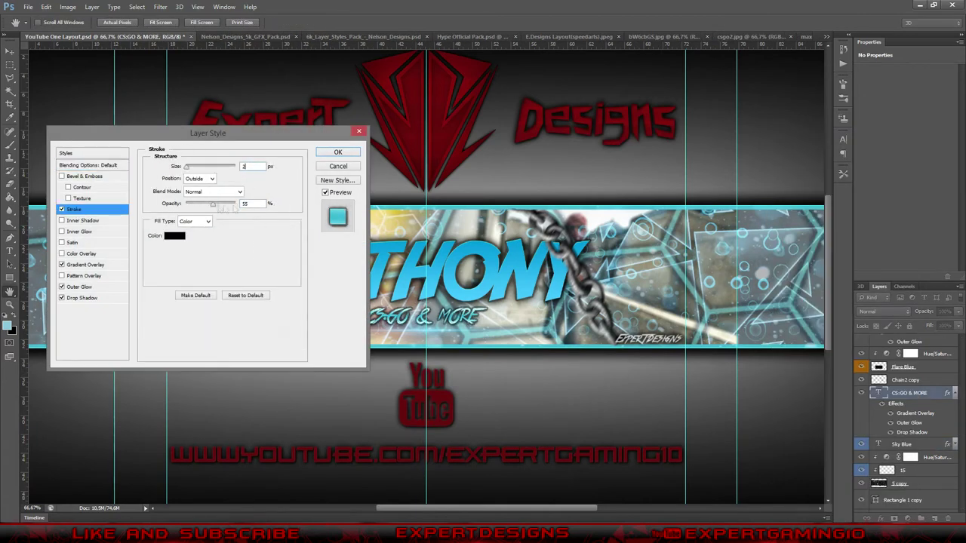
pyautogui.press('Return')
# - Set the Sky Blue name layer's stroke size to 2 px
pyautogui.rightClick(906, 453)
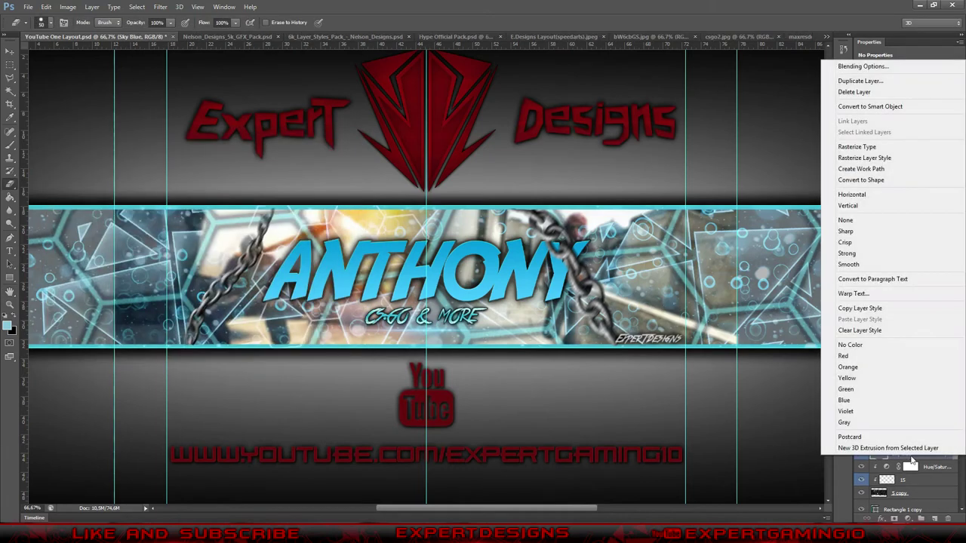
pyautogui.click(837, 66)
pyautogui.click(74, 209)
pyautogui.click(80, 287)
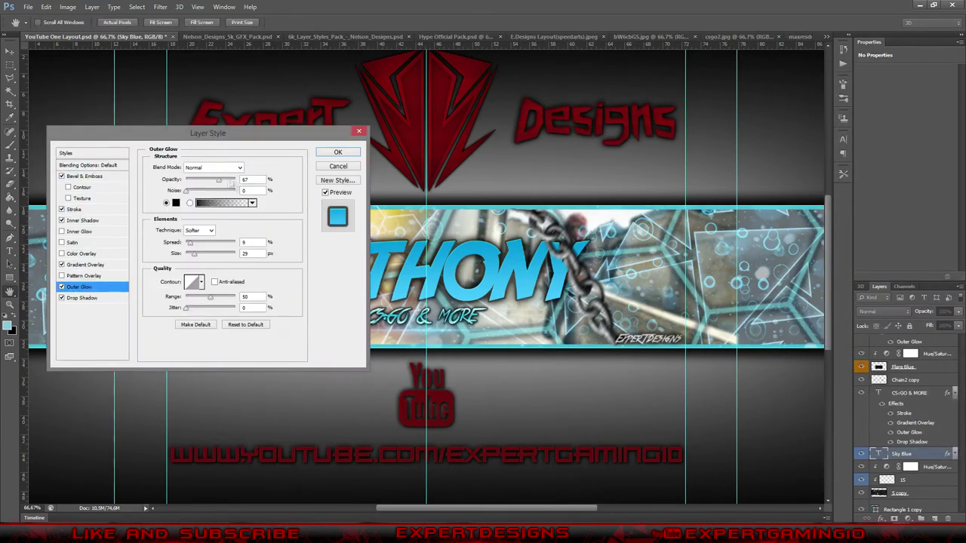
pyautogui.click(74, 209)
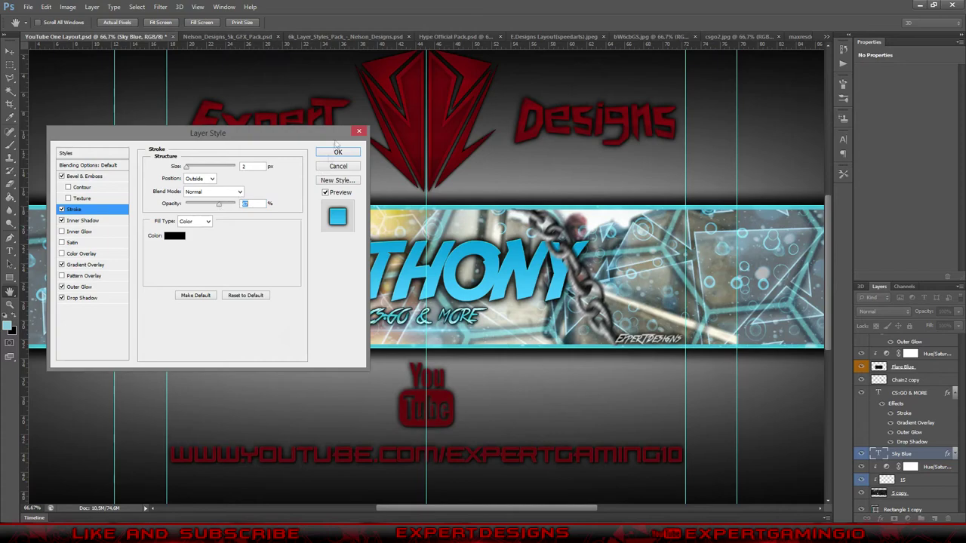
pyautogui.press('Return')
# - Duplicate the Chain2 copy layer and shift the duplicate sideways along the banner strip
pyautogui.hotkey('ctrl', '-')
pyautogui.hotkey('ctrl', '-')
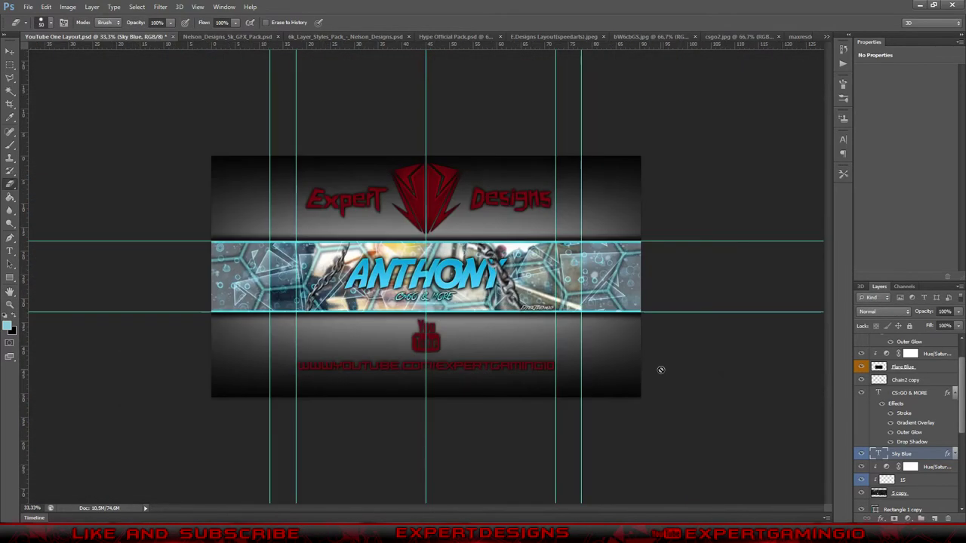
pyautogui.rightClick(911, 380)
pyautogui.click(799, 171)
pyautogui.press('Return')
pyautogui.press('v')
pyautogui.moveTo(400, 257); pyautogui.dragTo(483, 253)
# - Flip Chain2 copy 2 horizontally, position it over the left half of the strip, and order it below the Sky Blue text
pyautogui.click(68, 6)
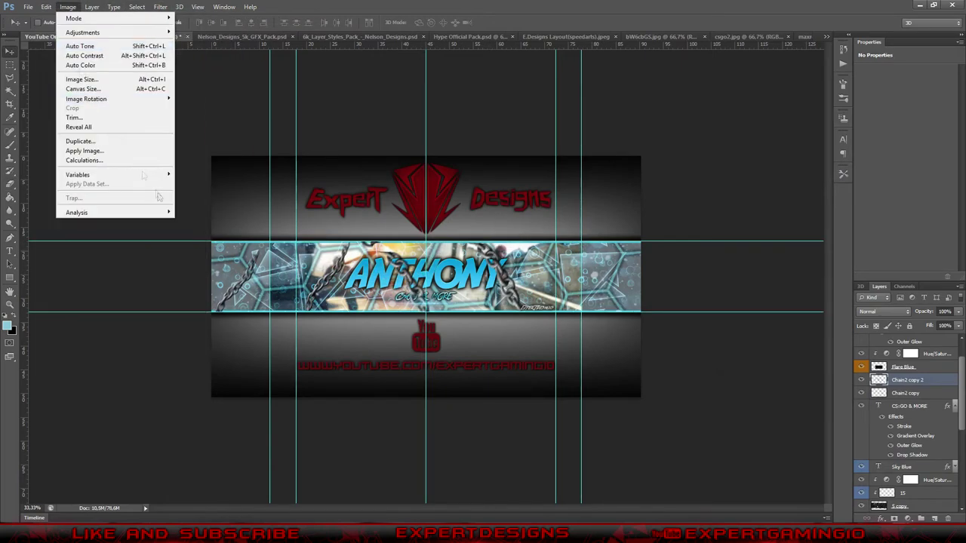
pyautogui.click(218, 315)
pyautogui.moveTo(407, 272); pyautogui.dragTo(358, 281)
pyautogui.hotkey('ctrl', 't')
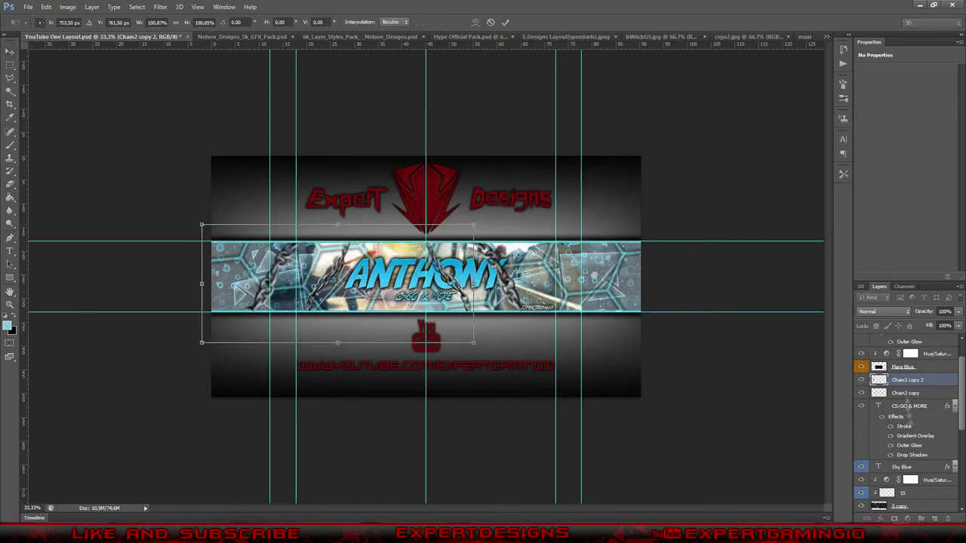
pyautogui.press('Return')
pyautogui.moveTo(906, 384); pyautogui.dragTo(904, 440)
# - Duplicate the Chain2 copy 2 layer and move the new chains toward the right half of the strip
pyautogui.rightClick(884, 438)
pyautogui.click(819, 59)
pyautogui.click(571, 161)
pyautogui.moveTo(422, 254); pyautogui.dragTo(566, 290)
# - Warp the Chain2 copy 3 chains so they bend differently, and fine-tune their placement on the strip
pyautogui.hotkey('ctrl', 't')
pyautogui.click(476, 22)
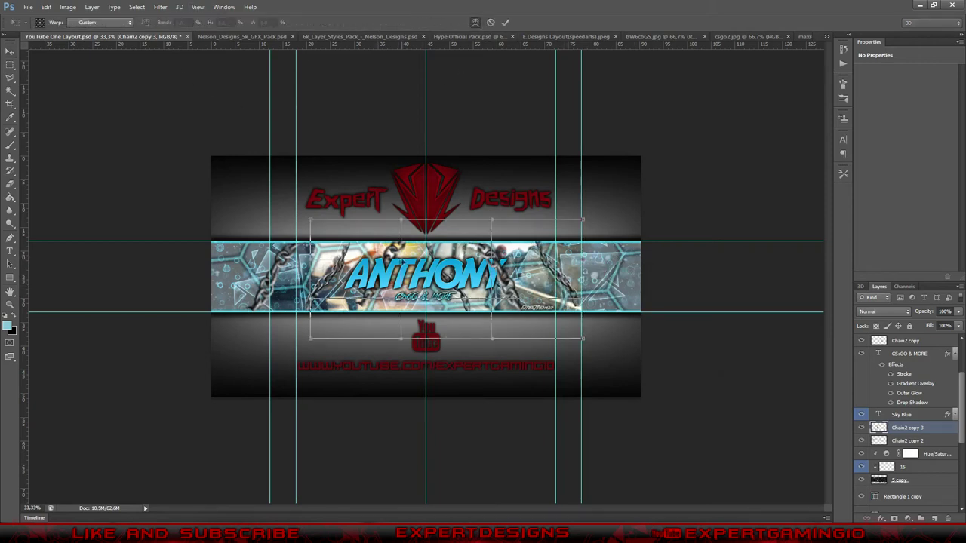
pyautogui.moveTo(556, 273); pyautogui.dragTo(497, 303)
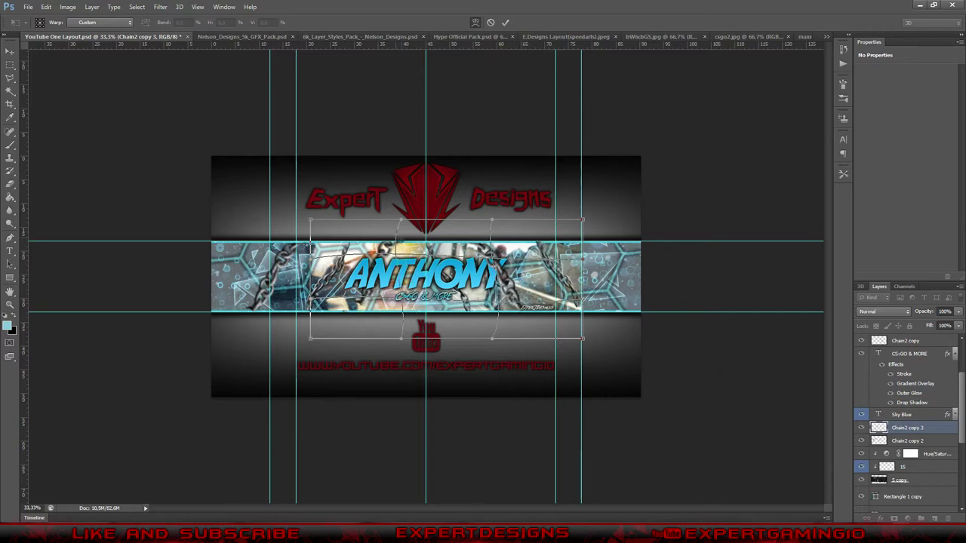
pyautogui.click(505, 22)
pyautogui.moveTo(391, 275); pyautogui.dragTo(392, 285)
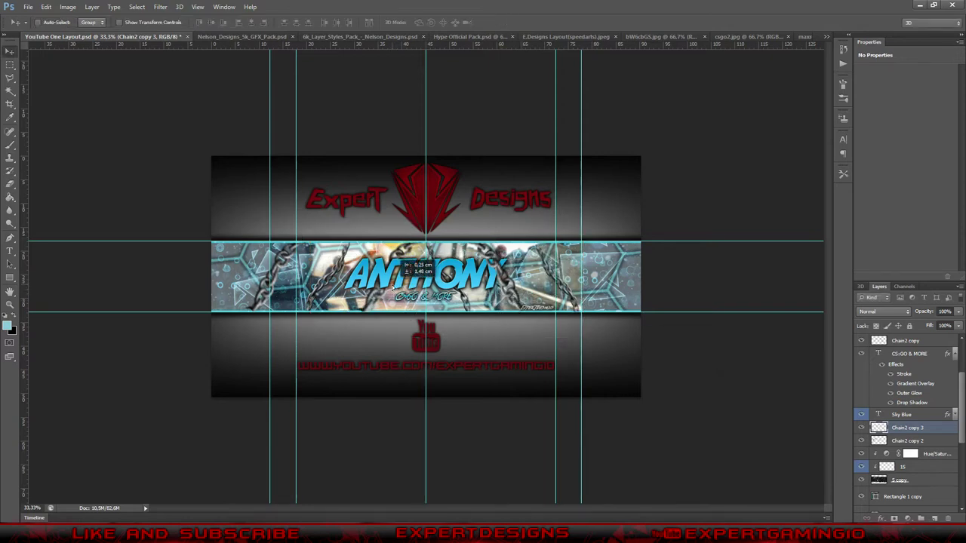
pyautogui.moveTo(582, 229); pyautogui.dragTo(587, 227)
# - Select and delete the ends of the Chain2 copy 3 chains that stick out past the strip's cyan borders
pyautogui.hotkey('ctrl', '+')
pyautogui.hotkey('ctrl', '+')
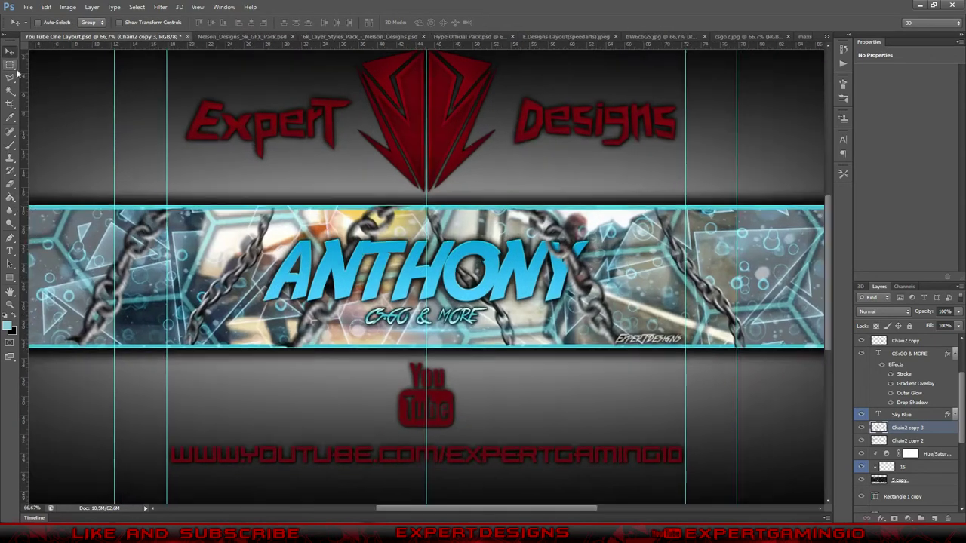
pyautogui.click(10, 65)
pyautogui.moveTo(425, 202); pyautogui.dragTo(426, 203)
pyautogui.moveTo(366, 374); pyautogui.dragTo(219, 347)
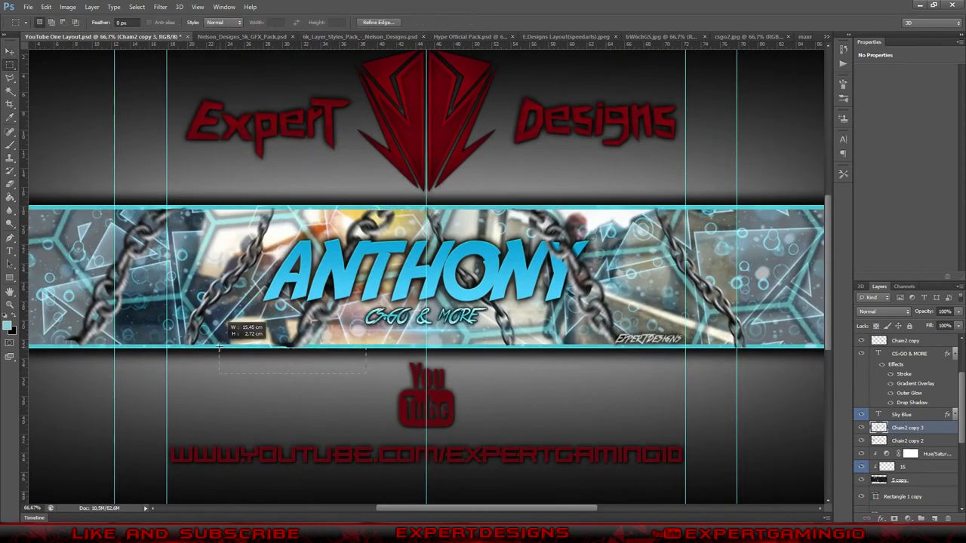
pyautogui.moveTo(774, 369); pyautogui.dragTo(706, 345)
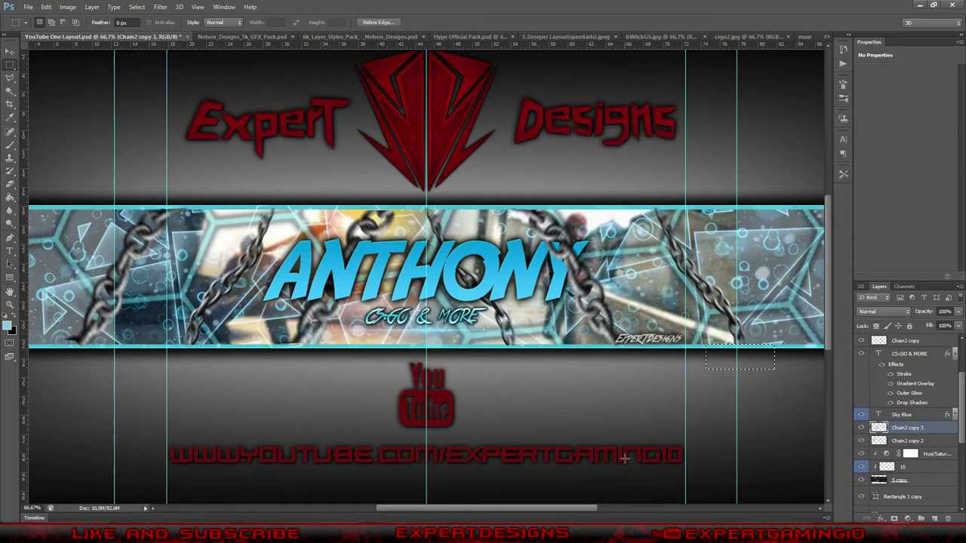
# - Deselect the marquee and scale the Sky Blue name and CS:GO & MORE text layers together to about 112%
pyautogui.click(906, 415)
pyautogui.keyDown('ctrl'); pyautogui.click(909, 353); pyautogui.keyUp('ctrl')
pyautogui.hotkey('ctrl', 'd')
pyautogui.hotkey('ctrl', 't')
pyautogui.moveTo(590, 325); pyautogui.dragTo(610, 330)
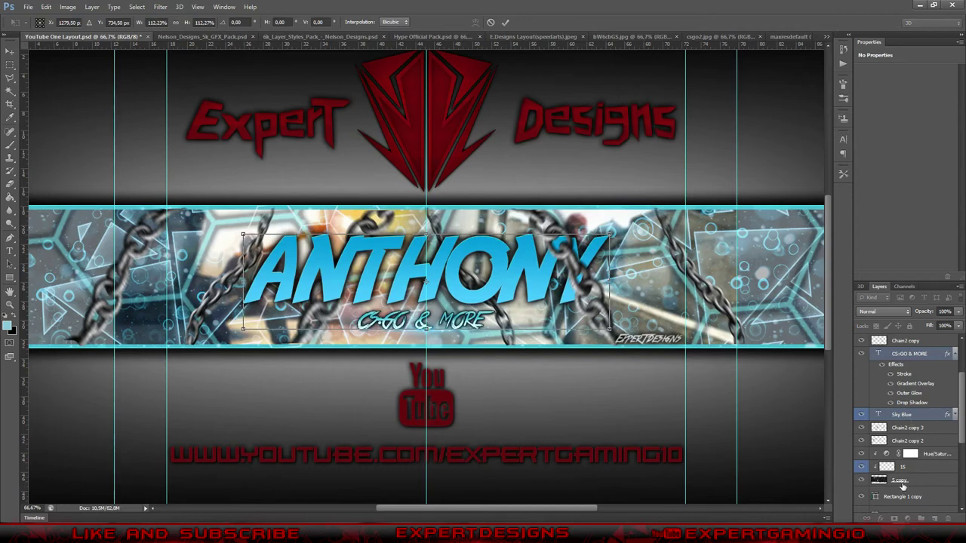
# - Delete layer 15 and compare the banner with the Layer 6 hexagons hidden and shown
pyautogui.click(909, 467)
pyautogui.rightClick(909, 468)
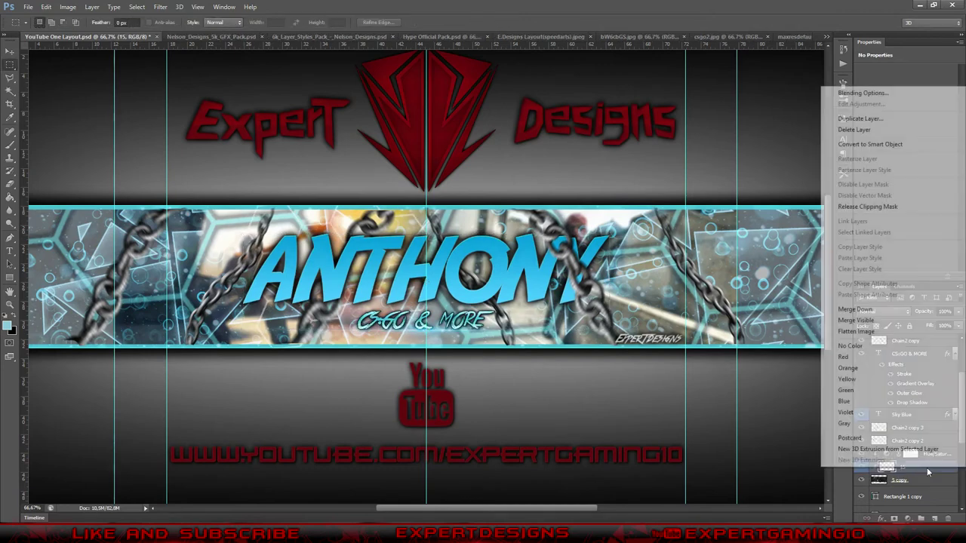
pyautogui.click(869, 145)
pyautogui.press('v')
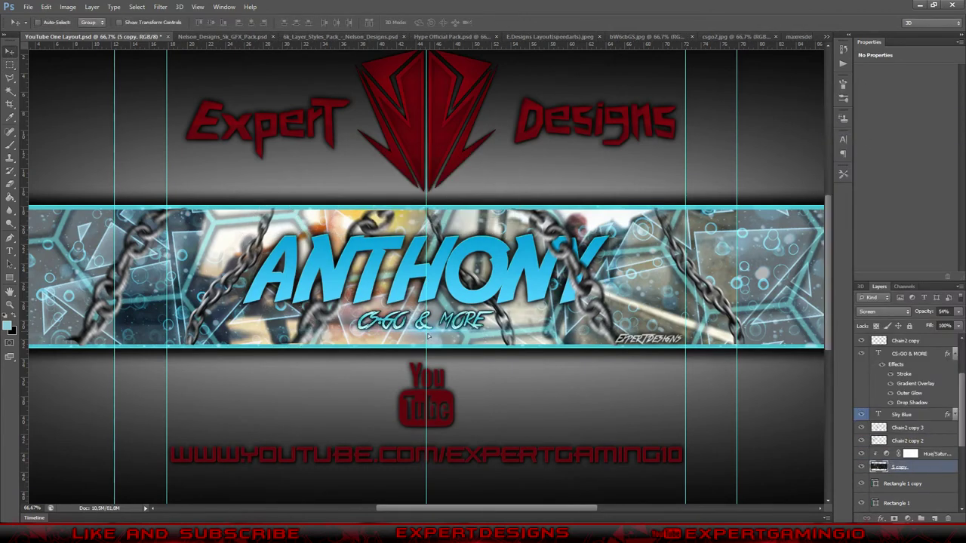
pyautogui.scroll(-3, 898, 407)
pyautogui.click(862, 394)
pyautogui.click(862, 394)
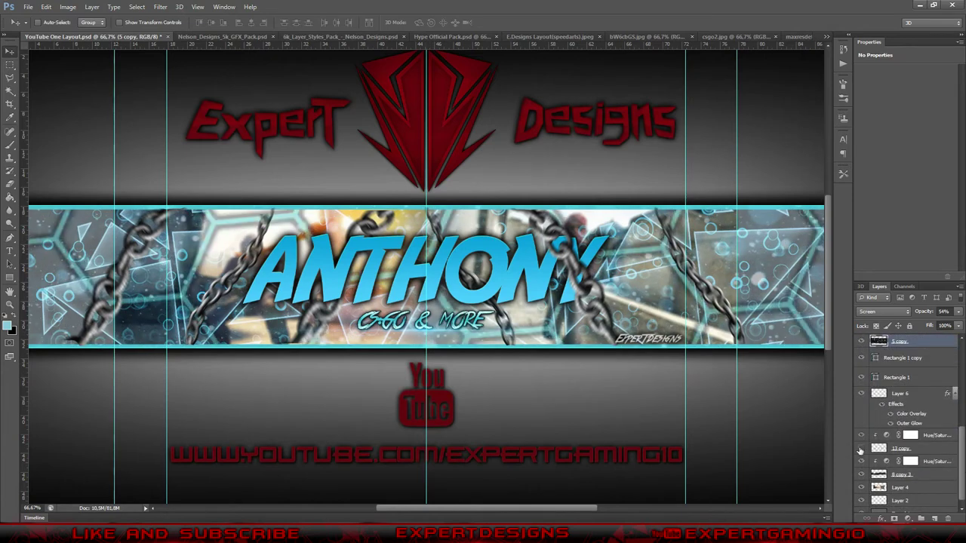
pyautogui.click(468, 363)
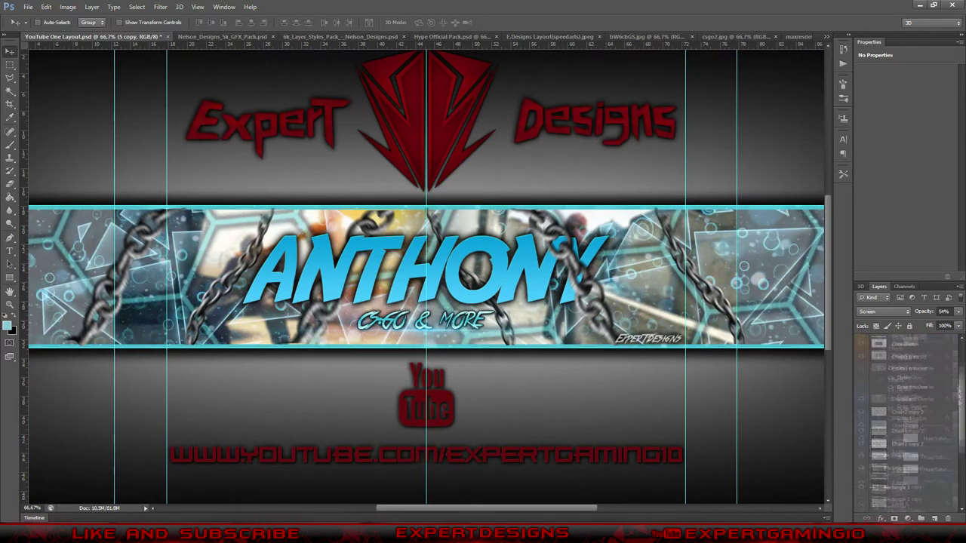
# - Duplicate the Flare Blue layer together with its clipped Hue/Saturation adjustment
pyautogui.rightClick(930, 373)
pyautogui.keyDown('ctrl'); pyautogui.click(934, 372); pyautogui.keyUp('ctrl')
pyautogui.rightClick(934, 373)
pyautogui.click(830, 175)
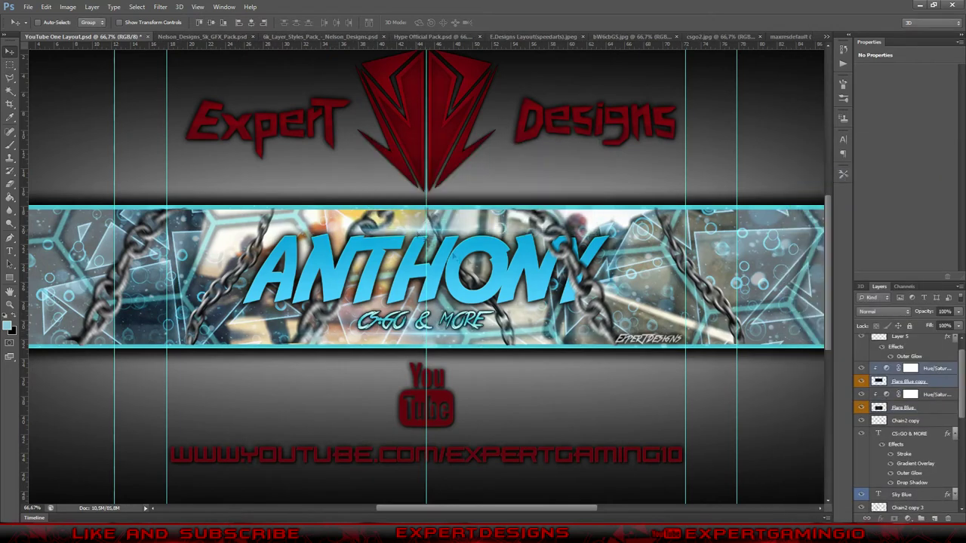
# - Transform the Chain2 copy segment crossing the end of the name and shift it away from the last letter
pyautogui.hotkey('ctrl', '-')
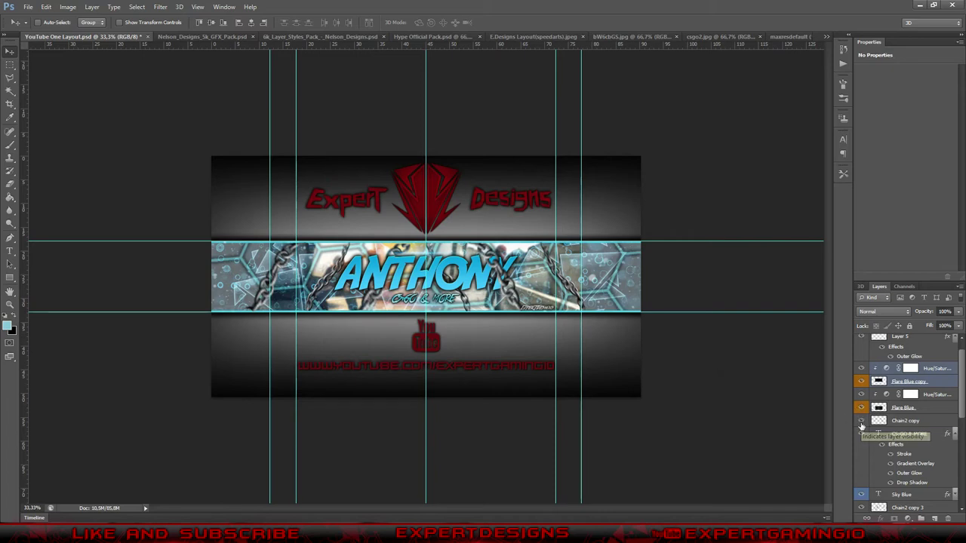
pyautogui.click(902, 421)
pyautogui.hotkey('ctrl', 't')
pyautogui.moveTo(559, 332); pyautogui.dragTo(521, 306)
pyautogui.press('Return')
pyautogui.hotkey('ctrl', 't')
pyautogui.press('Return')
pyautogui.moveTo(468, 246); pyautogui.dragTo(480, 226)
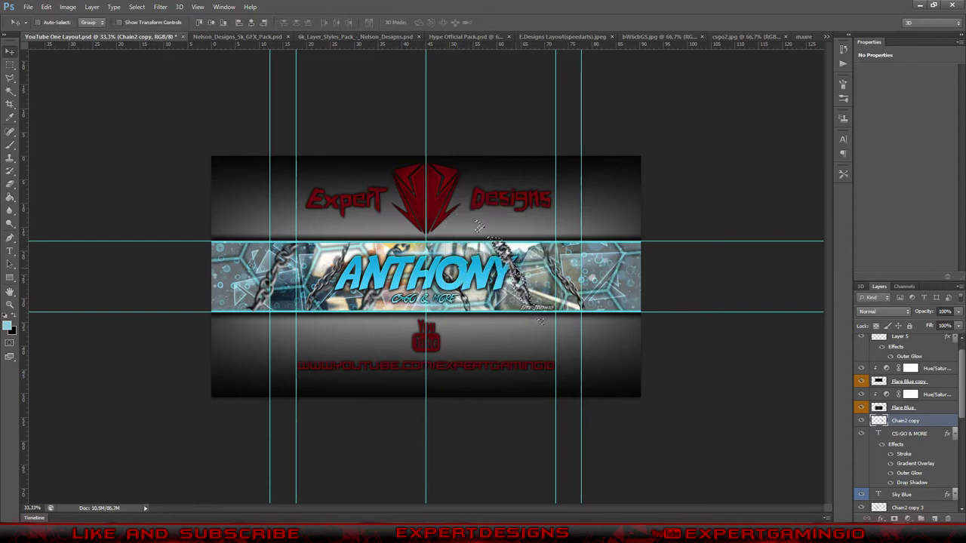
# - Flip the selected Chain2 copy segment horizontally and place it just past the end of the name
pyautogui.click(68, 7)
pyautogui.click(72, 11)
pyautogui.click(46, 7)
pyautogui.moveTo(91, 209)
pyautogui.click(219, 310)
pyautogui.moveTo(498, 265); pyautogui.dragTo(510, 265)
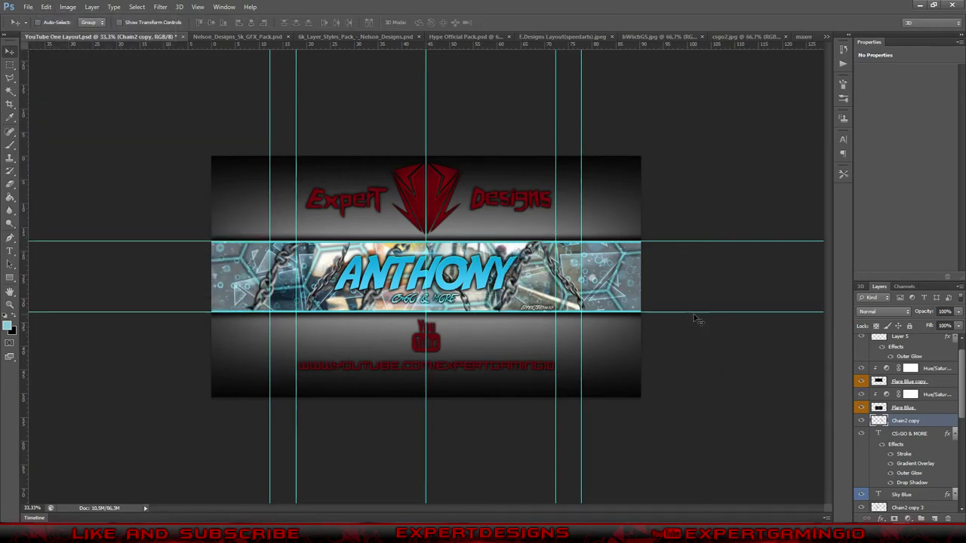
# - Scale the Sky Blue name and CS:GO & MORE text layers down slightly together
pyautogui.scroll(-2, 912, 452)
pyautogui.keyDown('ctrl'); pyautogui.click(910, 381); pyautogui.keyUp('ctrl')
pyautogui.hotkey('ctrl', 't')
pyautogui.press('Return')
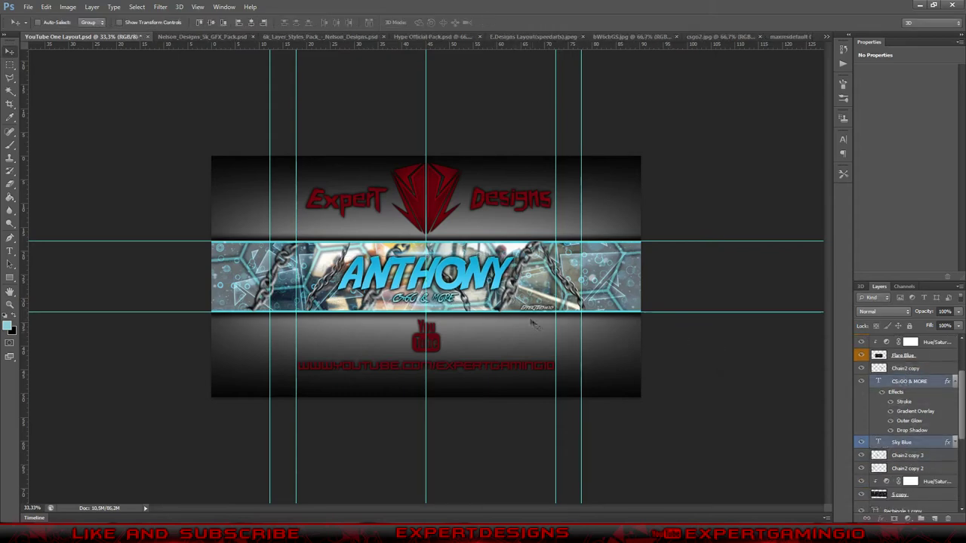
# - Bring the Star thingy light from the HYPE Lights And Flares group of Hype Official Pack.psd into the banner's name text
pyautogui.click(457, 37)
pyautogui.scroll(1, 906, 415)
pyautogui.click(880, 411)
pyautogui.click(861, 424)
pyautogui.click(861, 423)
pyautogui.click(881, 388)
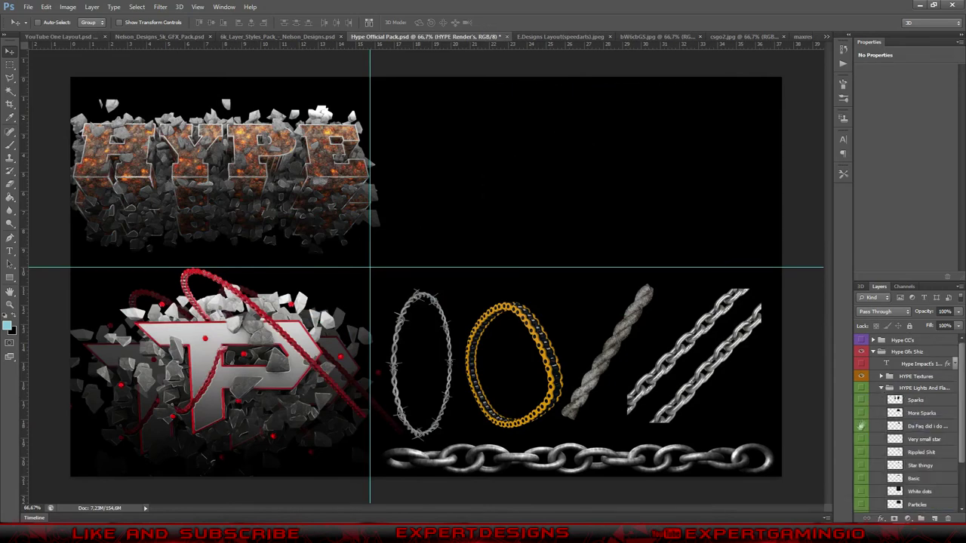
pyautogui.moveTo(917, 465); pyautogui.dragTo(361, 269)
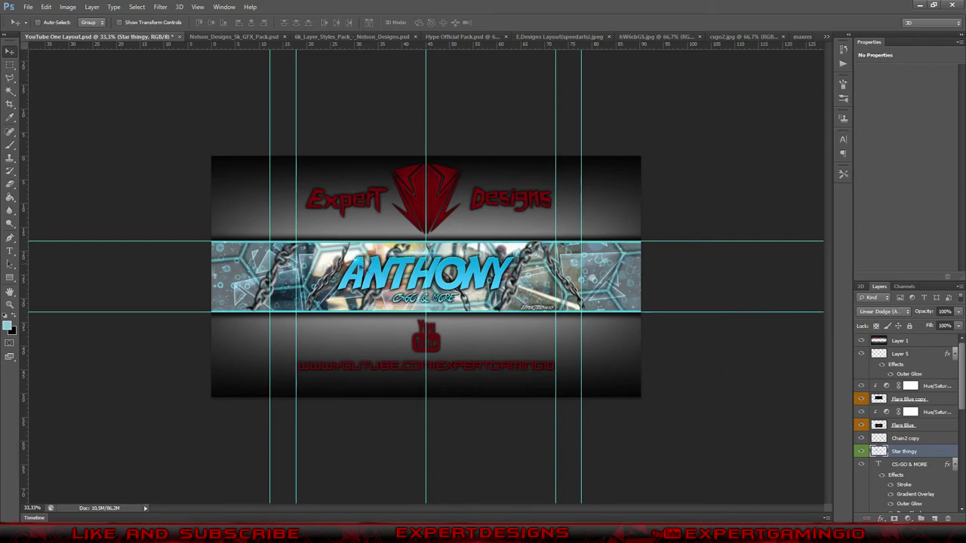
# - Duplicate the Star thingy layer and place the copy on another part of the name
pyautogui.rightClick(922, 459)
pyautogui.click(860, 96)
pyautogui.press('Return')
pyautogui.moveTo(447, 281); pyautogui.dragTo(472, 296)
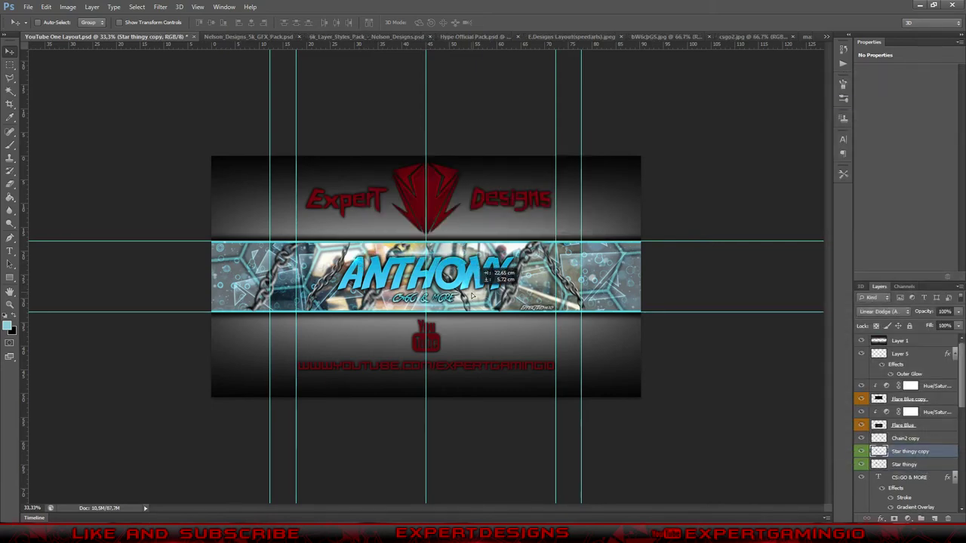
# - Duplicate the Star thingy copy layer and place the second copy near the end of the name
pyautogui.rightClick(914, 451)
pyautogui.click(861, 95)
pyautogui.press('Return')
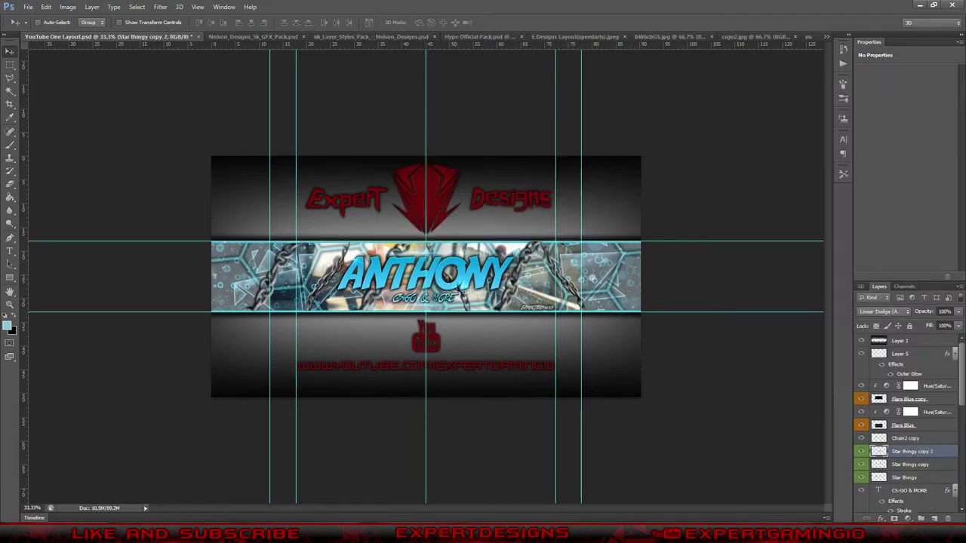
pyautogui.hotkey('ctrl', '+')
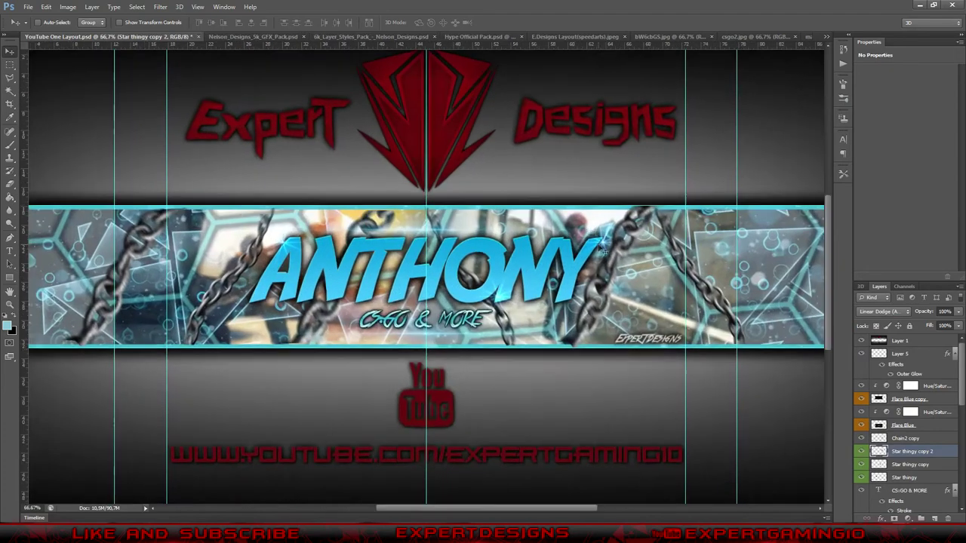
# - Merge the three Star thingy layers into one and set its blend mode to Linear Dodge (Add)
pyautogui.keyDown('shift'); pyautogui.click(904, 478); pyautogui.keyUp('shift')
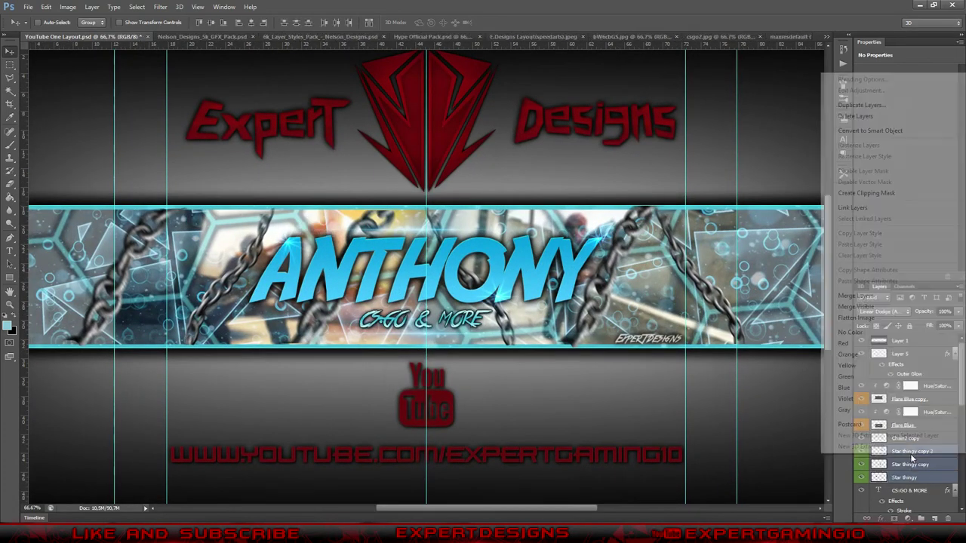
pyautogui.rightClick(910, 463)
pyautogui.click(830, 310)
pyautogui.click(883, 311)
pyautogui.click(876, 141)
pyautogui.click(882, 311)
pyautogui.click(879, 149)
pyautogui.click(883, 311)
pyautogui.click(887, 149)
pyautogui.hotkey('ctrl', '-')
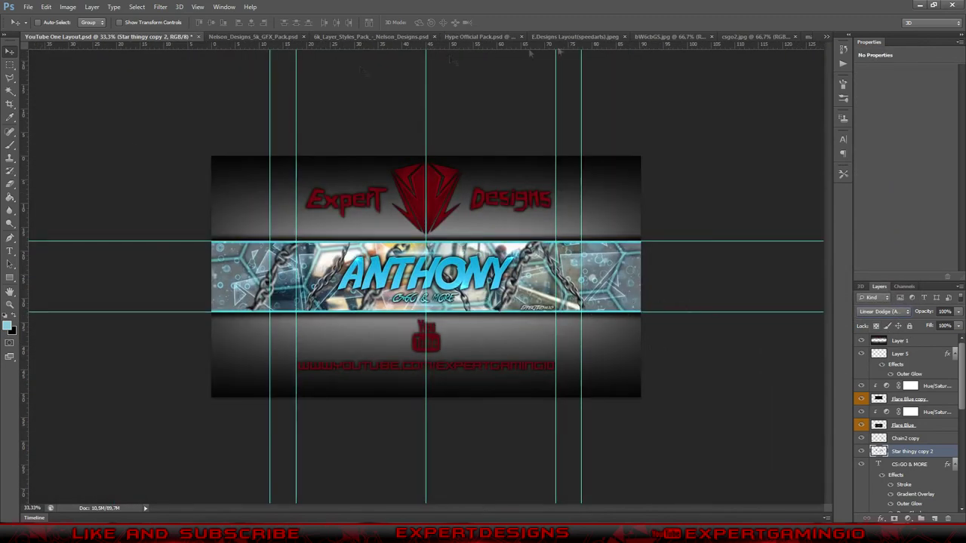
# - Switch to bW6cbGS.jpg and erase the upper and side edges around the rifle artwork with a soft 288 px eraser
pyautogui.hotkey('ctrl', 'Tab')
pyautogui.hotkey('ctrl', 'Tab')
pyautogui.hotkey('ctrl', 'Tab')
pyautogui.hotkey('ctrl', 'Tab')
pyautogui.hotkey('ctrl', 'Tab')
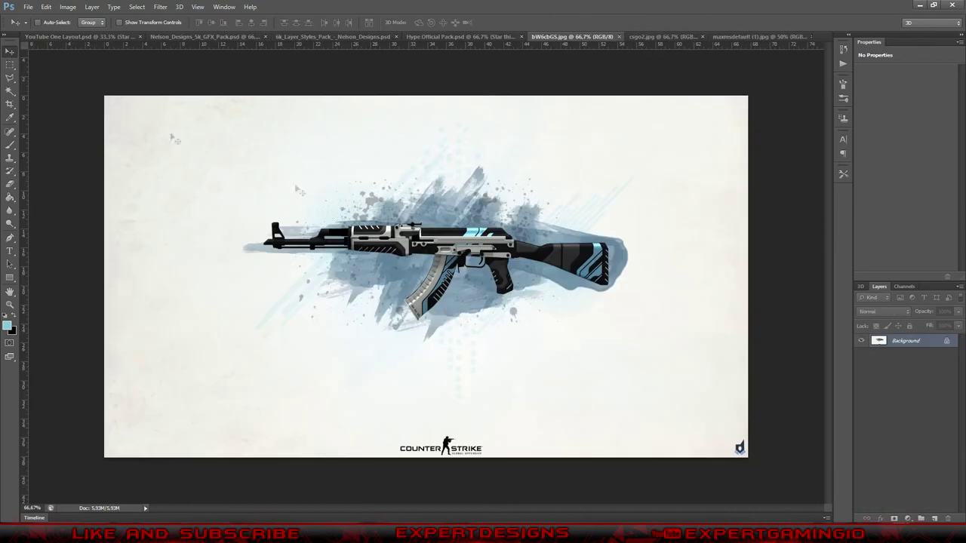
pyautogui.press('b')
pyautogui.click(47, 22)
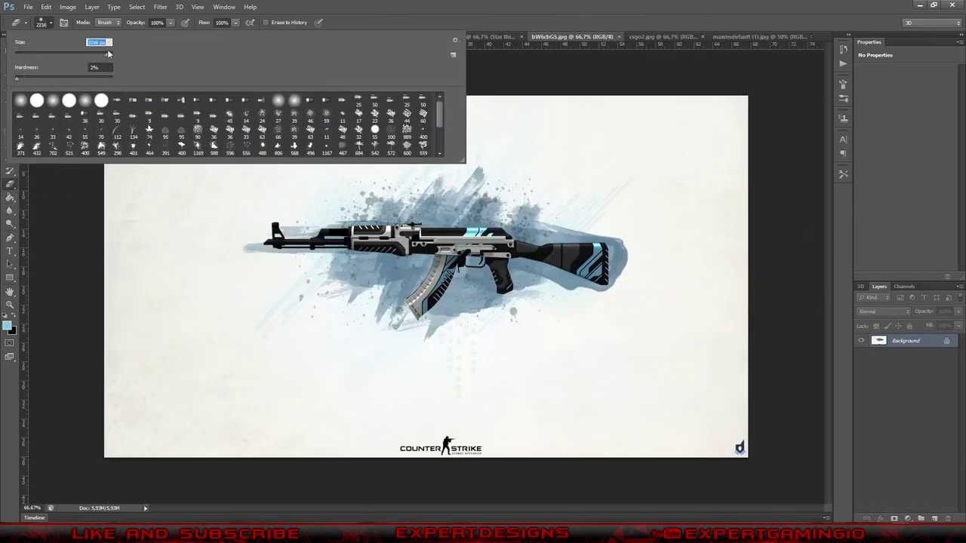
pyautogui.moveTo(95, 185)
pyautogui.mouseDown()
pyautogui.moveTo(128, 173)
pyautogui.moveTo(766, 161)
pyautogui.moveTo(478, 378)
pyautogui.mouseUp()
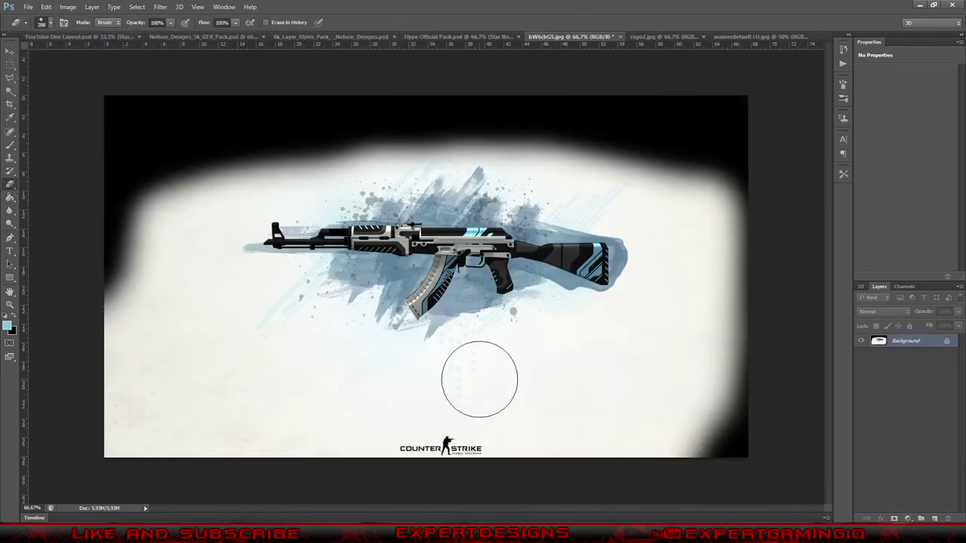
# - Select the rifle's receiver, stock, barrel and handguard with the Magic Wand at tolerance 32
pyautogui.hotkey('ctrl', '+')
pyautogui.hotkey('ctrl', '+')
pyautogui.press('w')
pyautogui.click(671, 168)
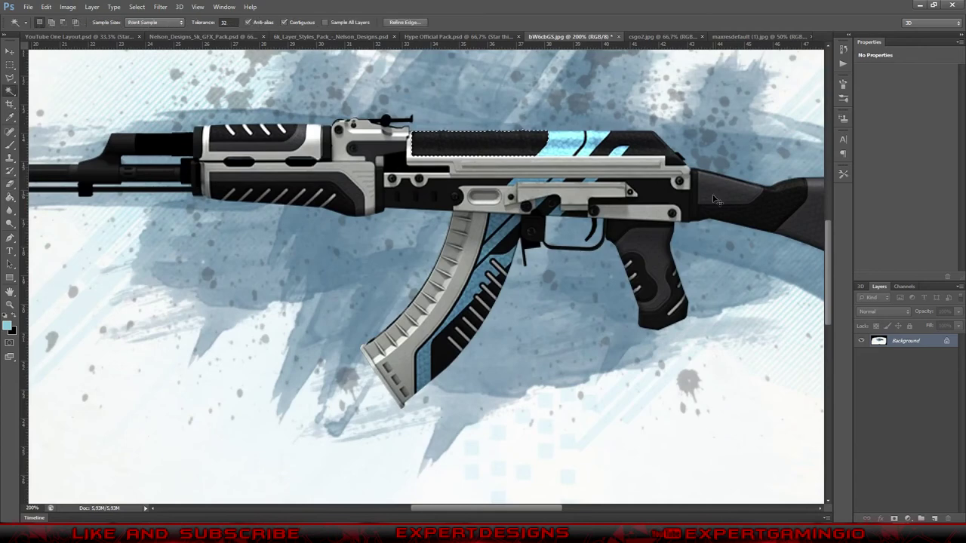
pyautogui.keyDown('shift'); pyautogui.click(600, 134); pyautogui.keyUp('shift')
pyautogui.keyDown('shift'); pyautogui.click(344, 127); pyautogui.keyUp('shift')
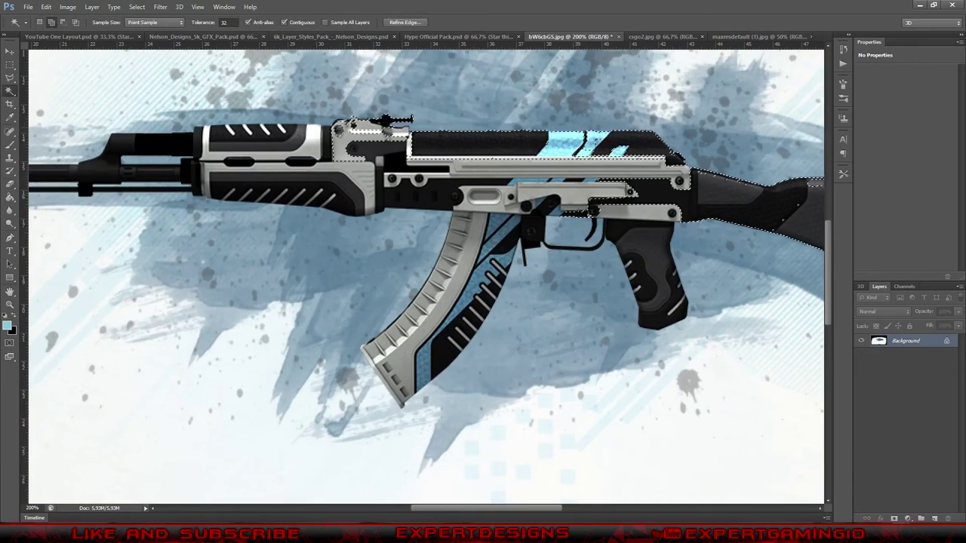
pyautogui.keyDown('shift'); pyautogui.click(290, 185); pyautogui.keyUp('shift')
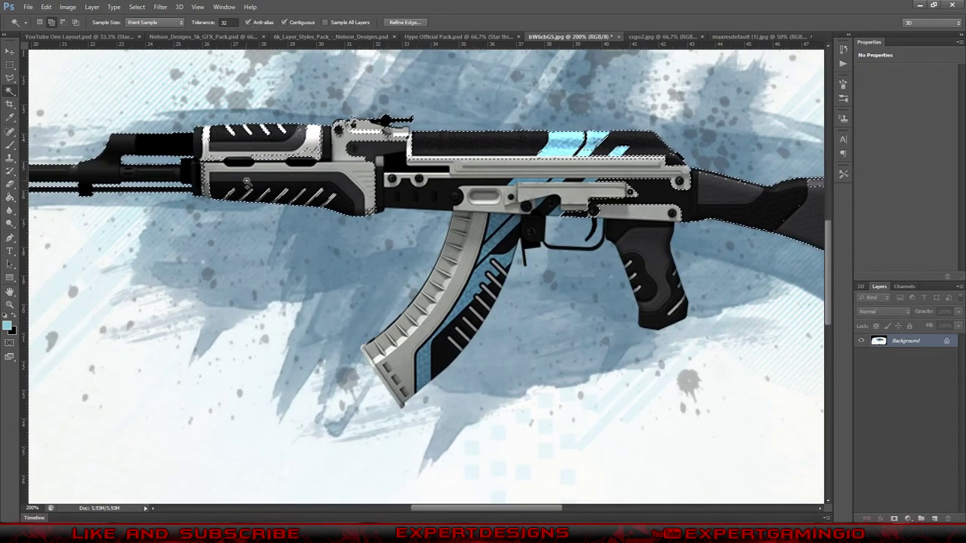
# - Add the unselected patches on the rifle's handguard, rear sight block, top cover and side rail to the selection
pyautogui.hotkey('ctrl', '+')
pyautogui.rightClick(138, 154)
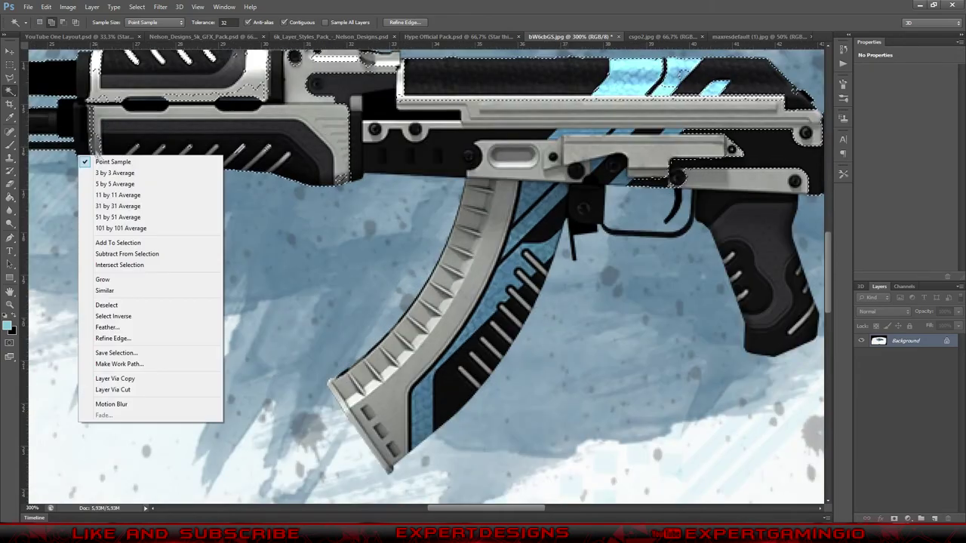
pyautogui.press('Escape')
pyautogui.scroll(10, 244, 118)
pyautogui.scroll(-4, 244, 119)
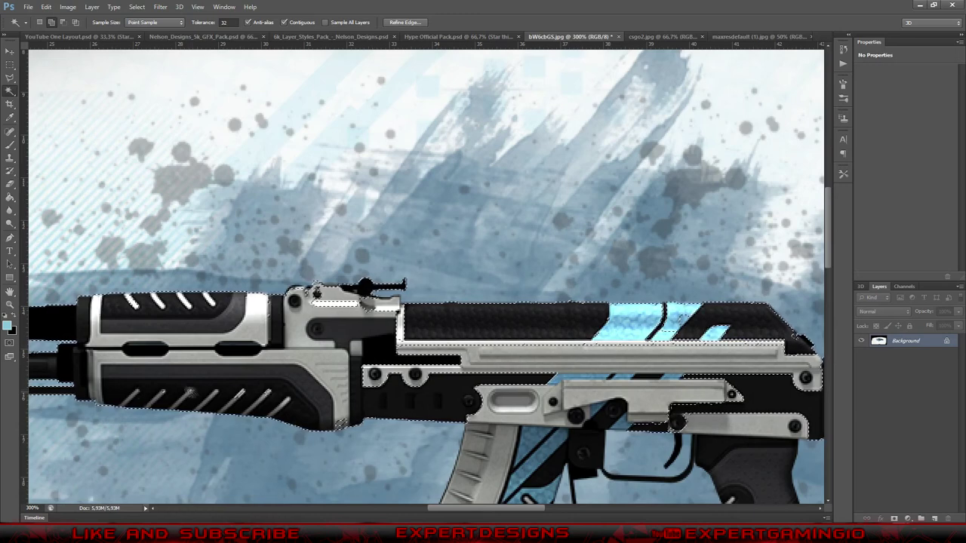
pyautogui.keyDown('shift'); pyautogui.click(362, 305); pyautogui.keyUp('shift')
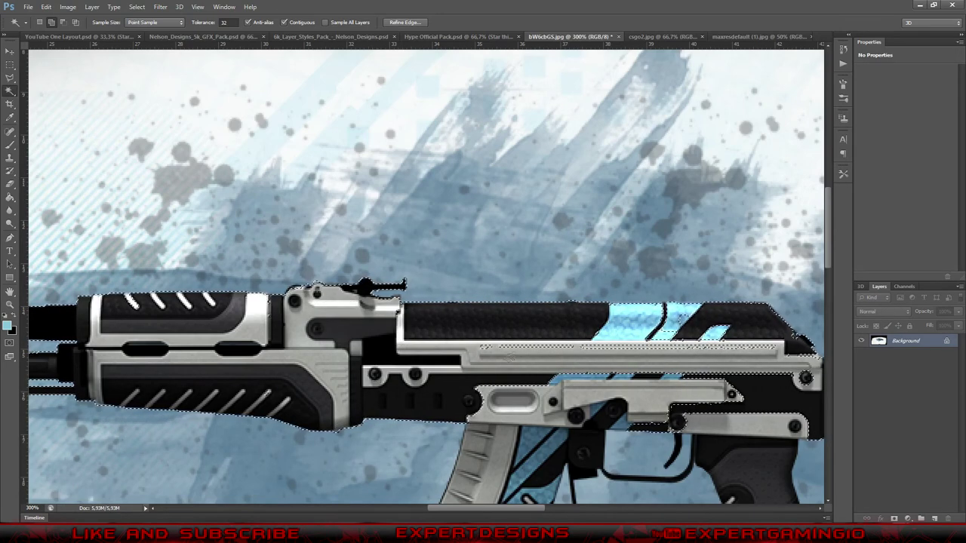
pyautogui.keyDown('shift'); pyautogui.click(689, 319); pyautogui.keyUp('shift')
pyautogui.keyDown('shift'); pyautogui.click(702, 391); pyautogui.keyUp('shift')
pyautogui.hotkey('ctrl', '1')
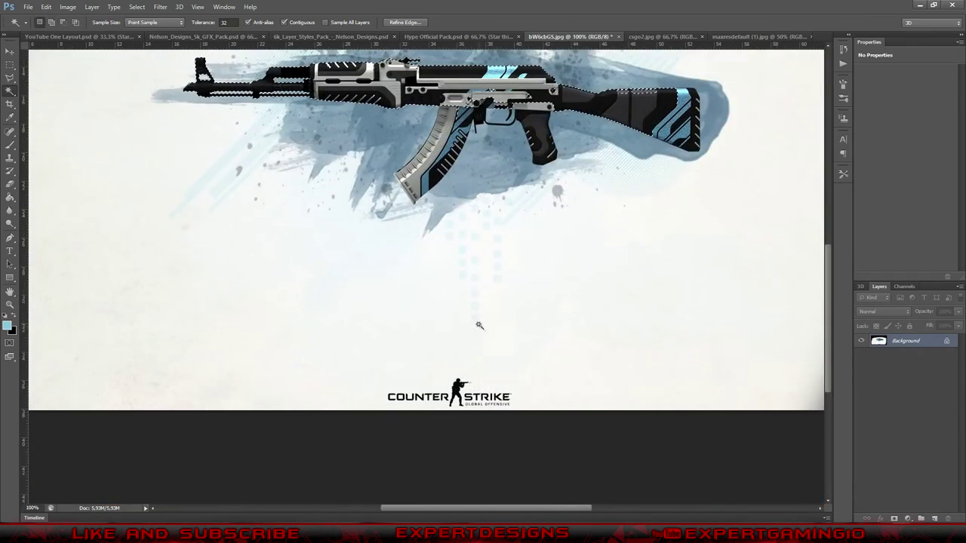
# - Add the rifle's pistol grip and trigger guard to the Magic Wand selection
pyautogui.scroll(1, 626, 357)
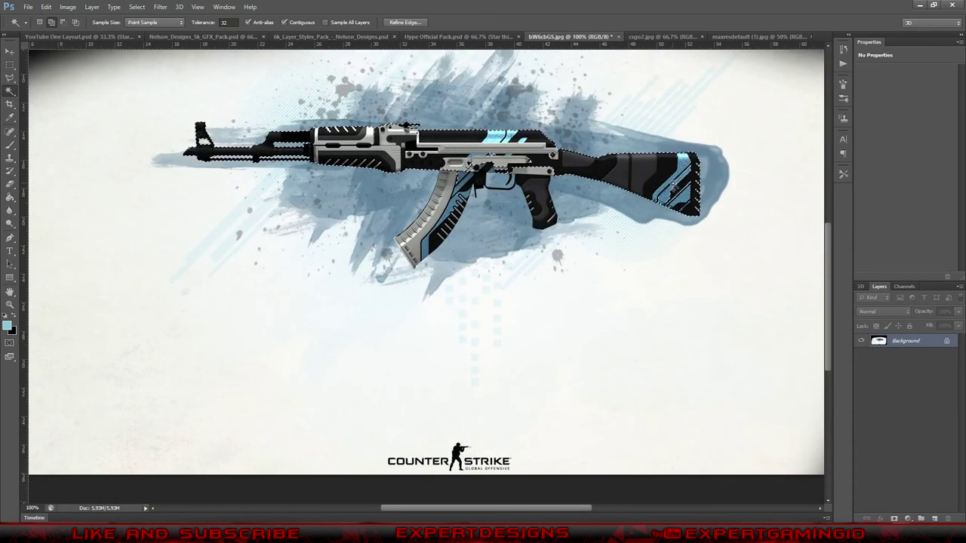
pyautogui.hotkey('ctrl', '+')
pyautogui.hotkey('ctrl', '+')
pyautogui.hscroll(5, 662, 291)
pyautogui.scroll(2, 619, 227)
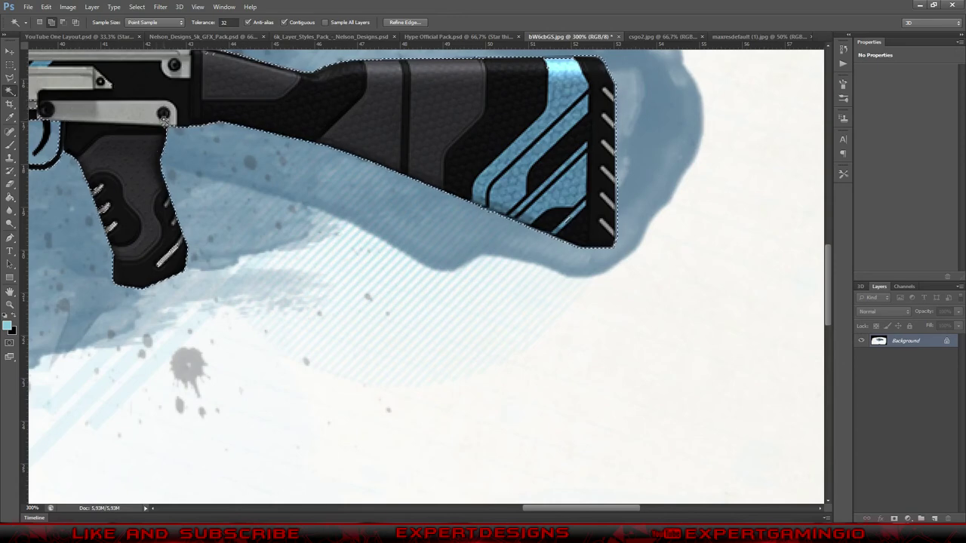
pyautogui.keyDown('shift'); pyautogui.click(175, 222); pyautogui.keyUp('shift')
pyautogui.hscroll(-4, 267, 156)
pyautogui.scroll(2, 267, 156)
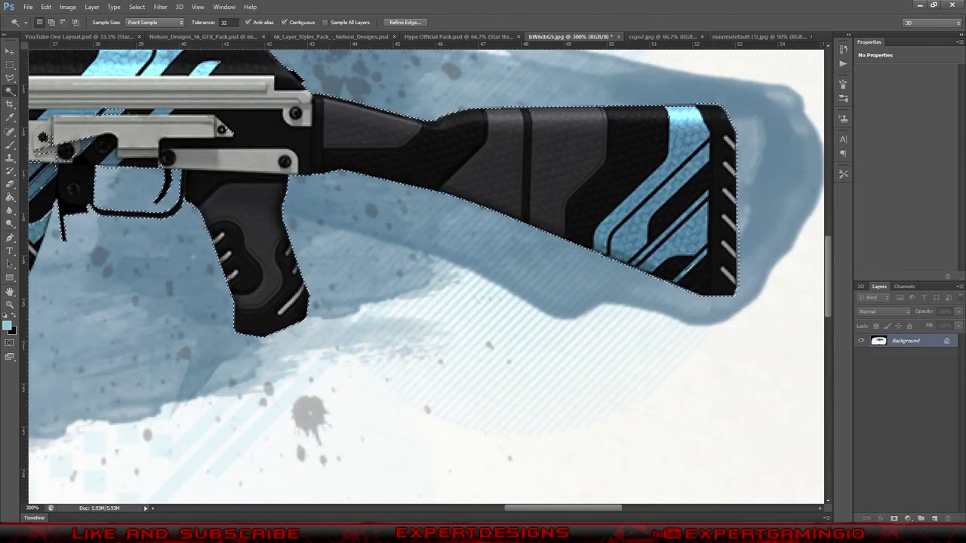
# - Add the rifle's curved magazine to the selection and check the outline along the gun up to the stock
pyautogui.hscroll(-5, 434, 398)
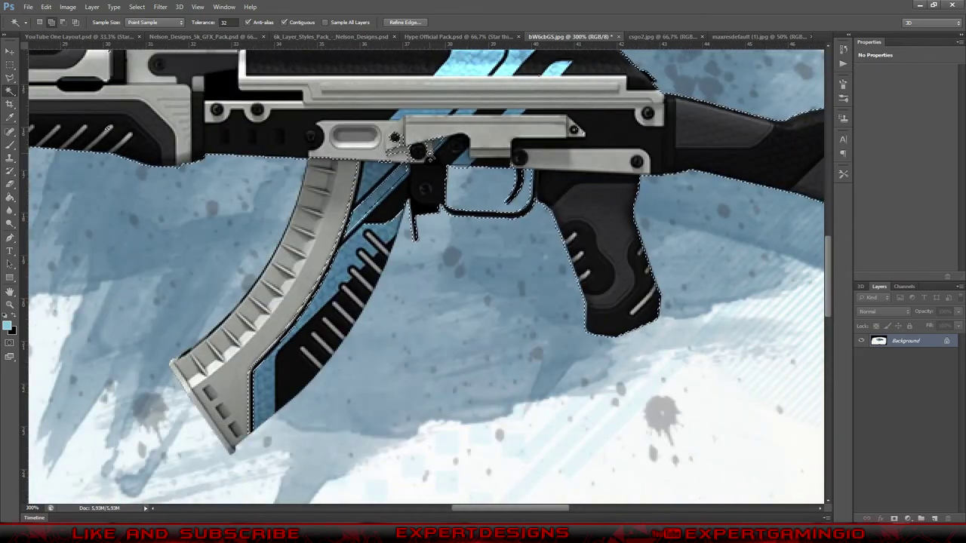
pyautogui.keyDown('shift'); pyautogui.click(234, 332); pyautogui.keyUp('shift')
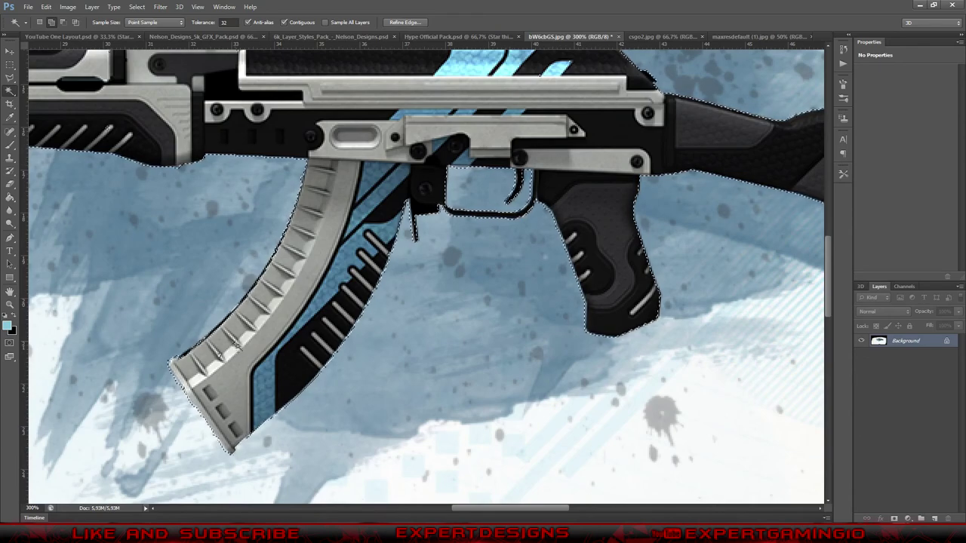
pyautogui.scroll(-1, 521, 260)
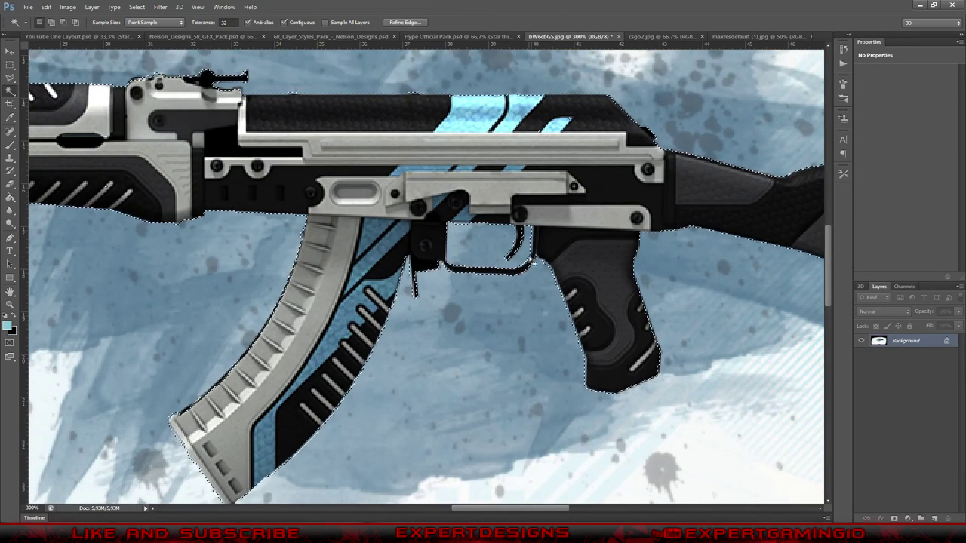
pyautogui.scroll(-1, 520, 260)
pyautogui.moveTo(540, 508); pyautogui.dragTo(487, 508)
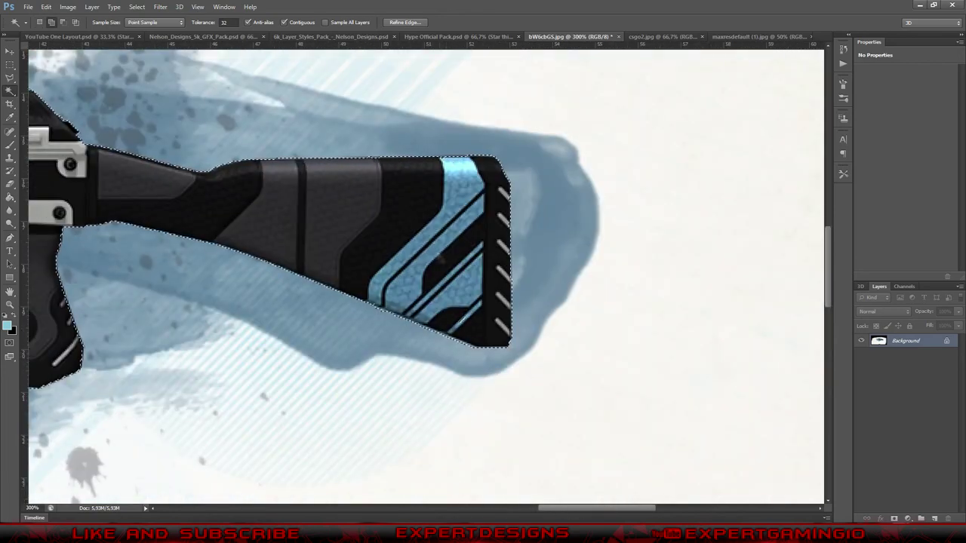
# - Copy the selected rifle to a new layer, move it into the banner and stack it beneath the Sky Blue name layer
pyautogui.rightClick(385, 237)
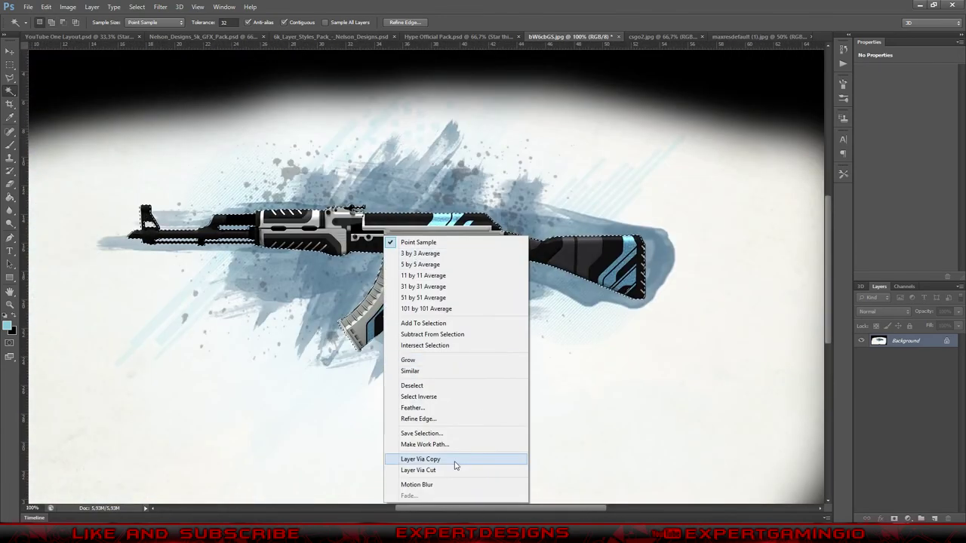
pyautogui.click(456, 459)
pyautogui.press('v')
pyautogui.moveTo(339, 249); pyautogui.dragTo(422, 264)
pyautogui.hotkey('ctrl', '[')
pyautogui.hotkey('ctrl', '[')
pyautogui.hotkey('ctrl', '[')
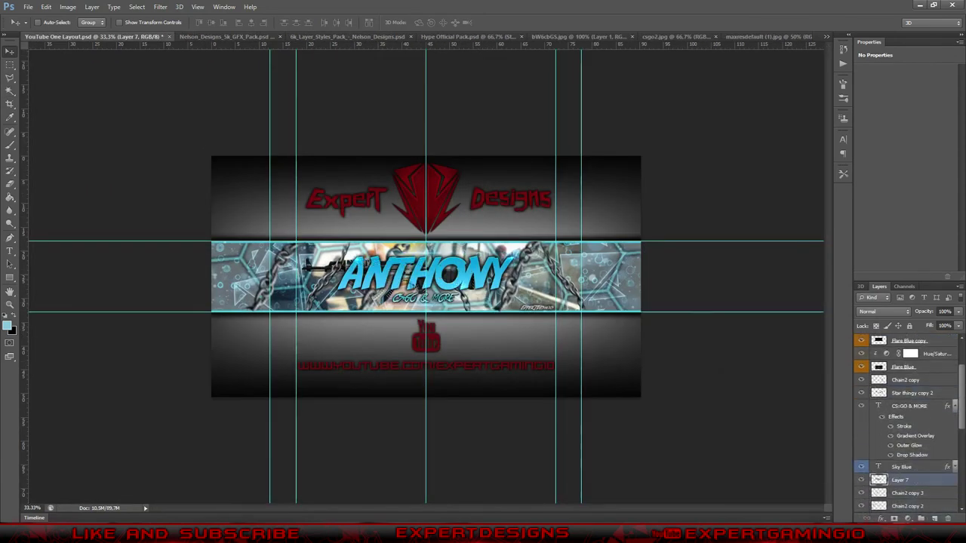
# - Rotate the rifle about 16° so it emerges from behind the name and reorder Chain2 copy directly beneath it
pyautogui.hotkey('ctrl', 't')
pyautogui.press('Return')
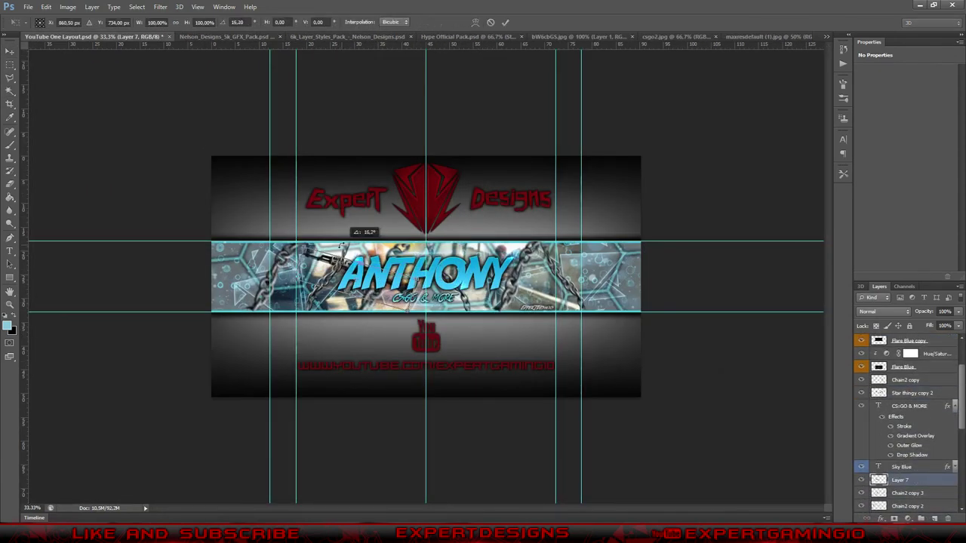
pyautogui.moveTo(906, 379); pyautogui.dragTo(906, 487)
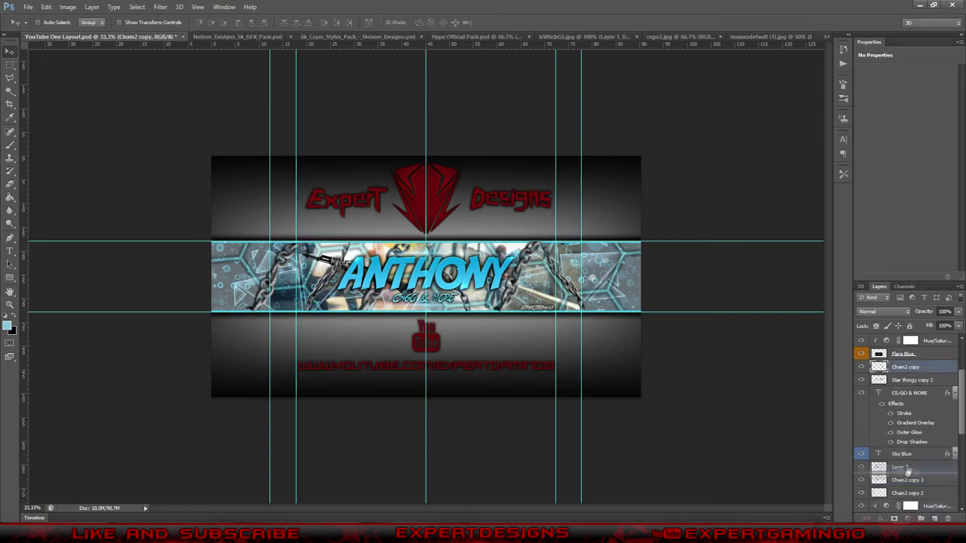
pyautogui.click(900, 454)
pyautogui.moveTo(382, 282); pyautogui.dragTo(385, 286)
# - Duplicate the rifle layer and flip the copy horizontally, placing it behind the opposite end of the name
pyautogui.rightClick(899, 454)
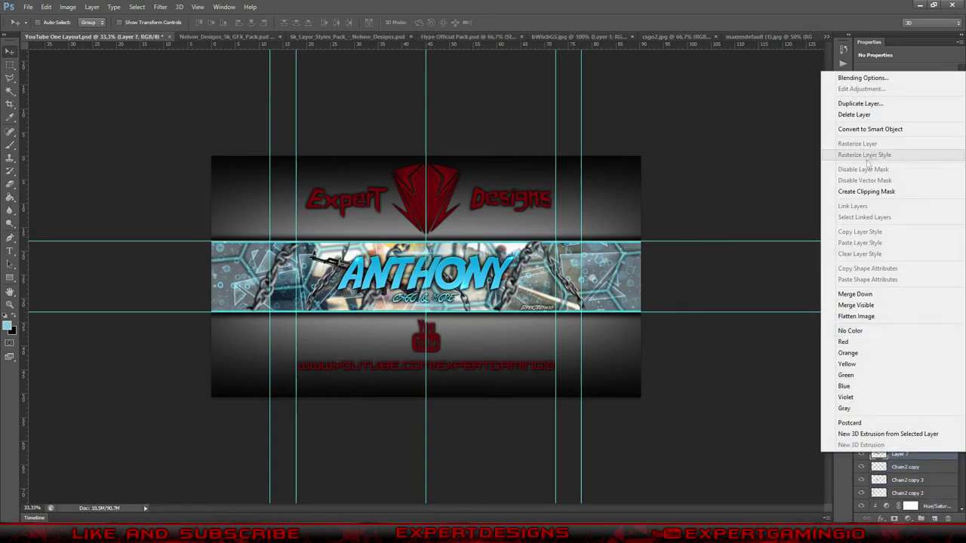
pyautogui.click(883, 106)
pyautogui.press('Return')
pyautogui.click(46, 7)
pyautogui.click(329, 287)
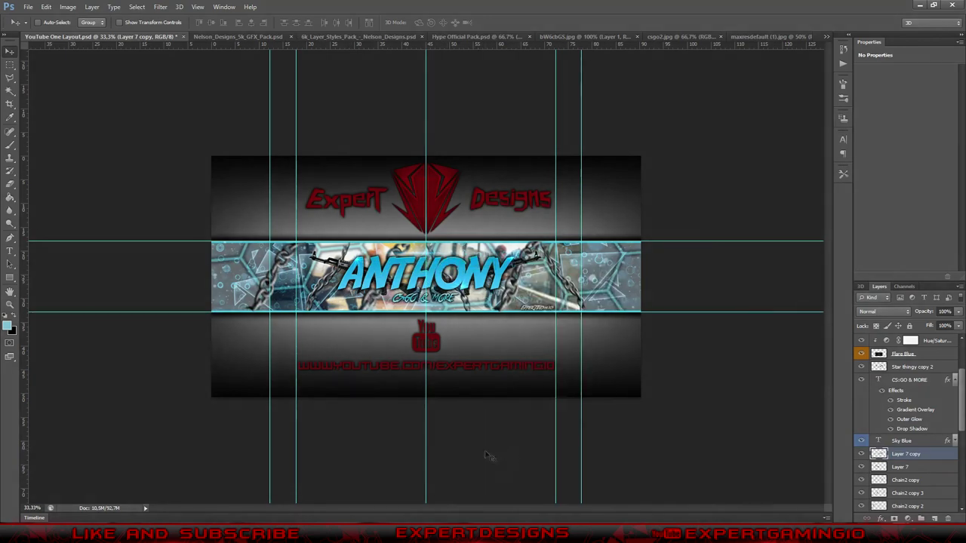
# - Close the source images maxresdefault (1).jpg, csgo2.jpg and bW6cbGS.jpg
pyautogui.click(762, 37)
pyautogui.click(805, 36)
pyautogui.click(805, 36)
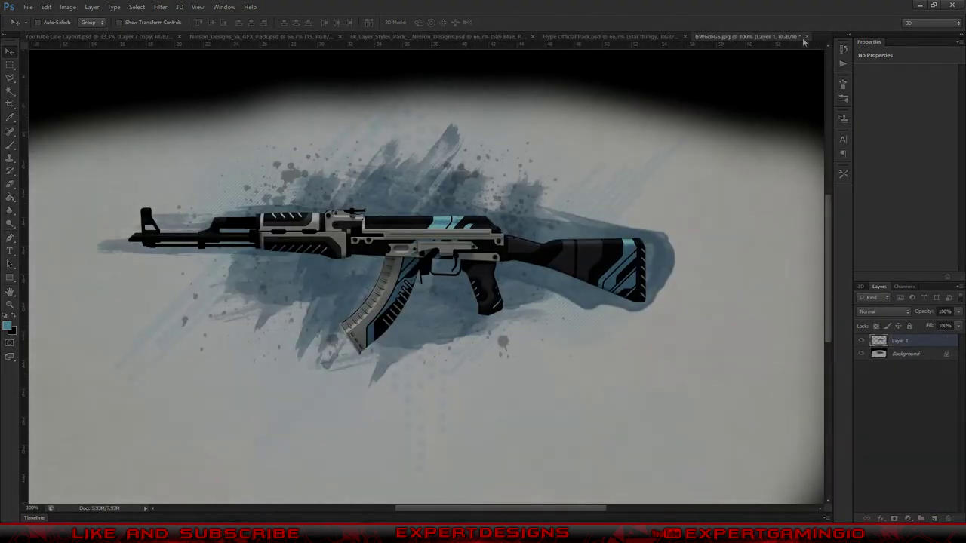
pyautogui.click(805, 36)
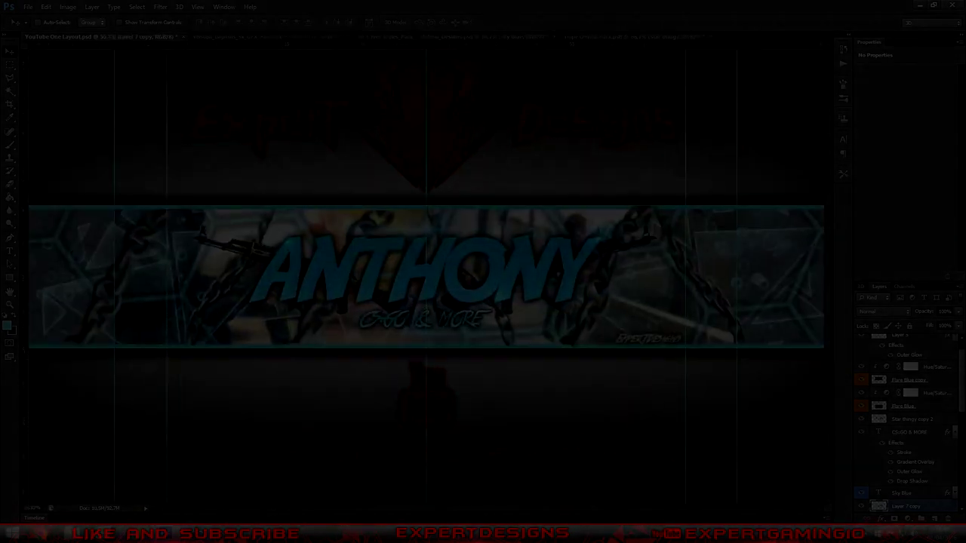